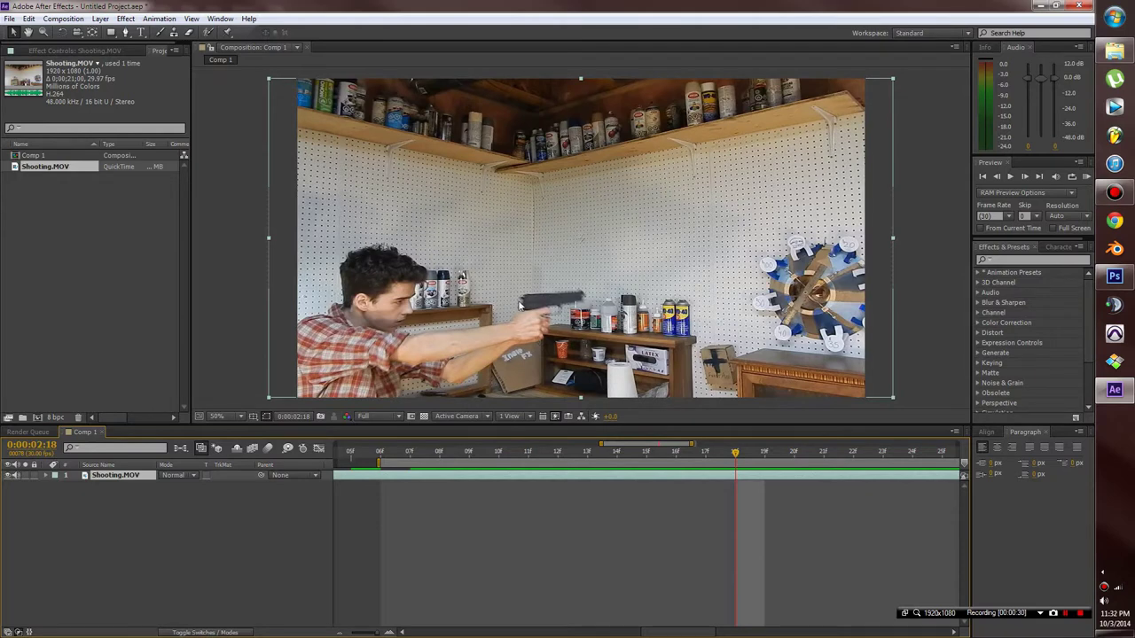
Save the current frame of Comp 1 as a Photoshop file, render it and return to the Comp 1 timeline
left_click(63, 18)
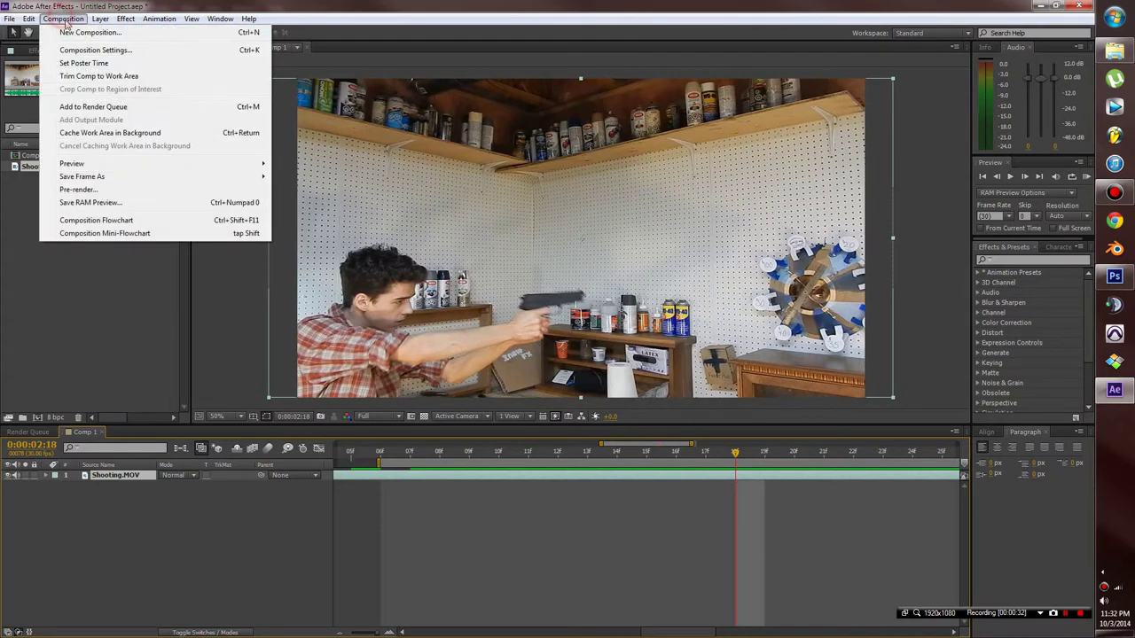
mouse_move(92, 178)
left_click(311, 177)
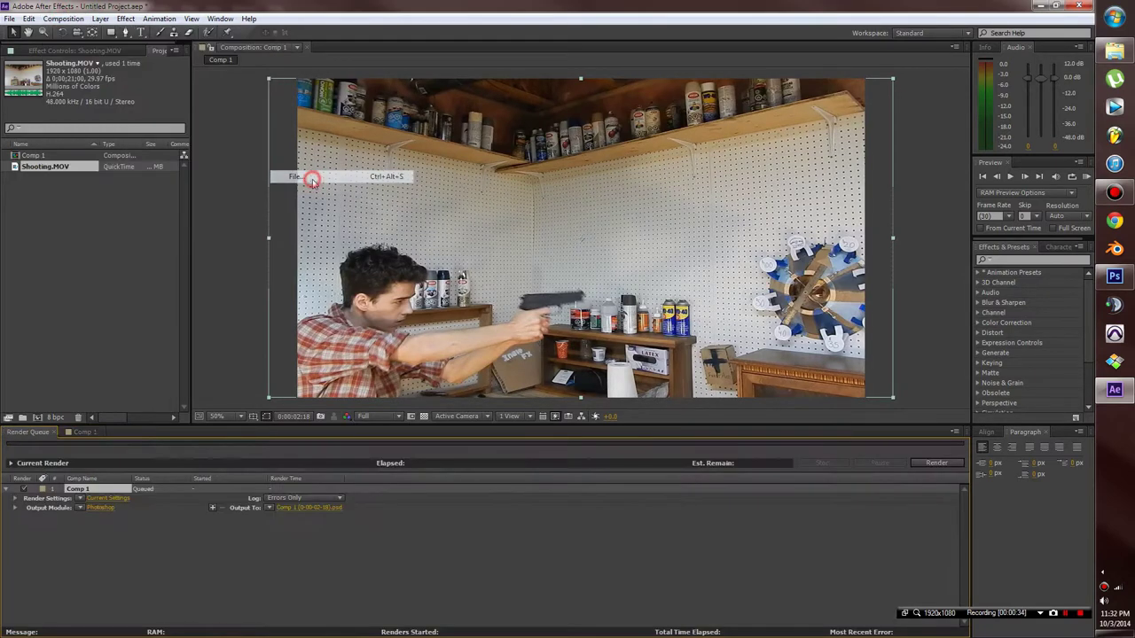
left_click(936, 463)
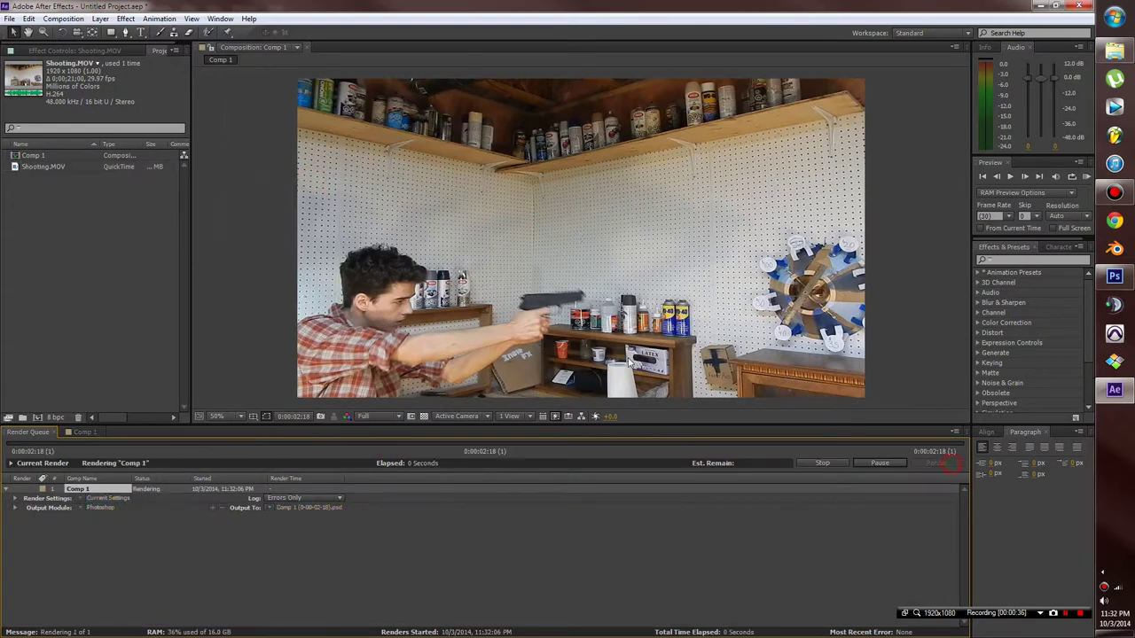
left_click(78, 432)
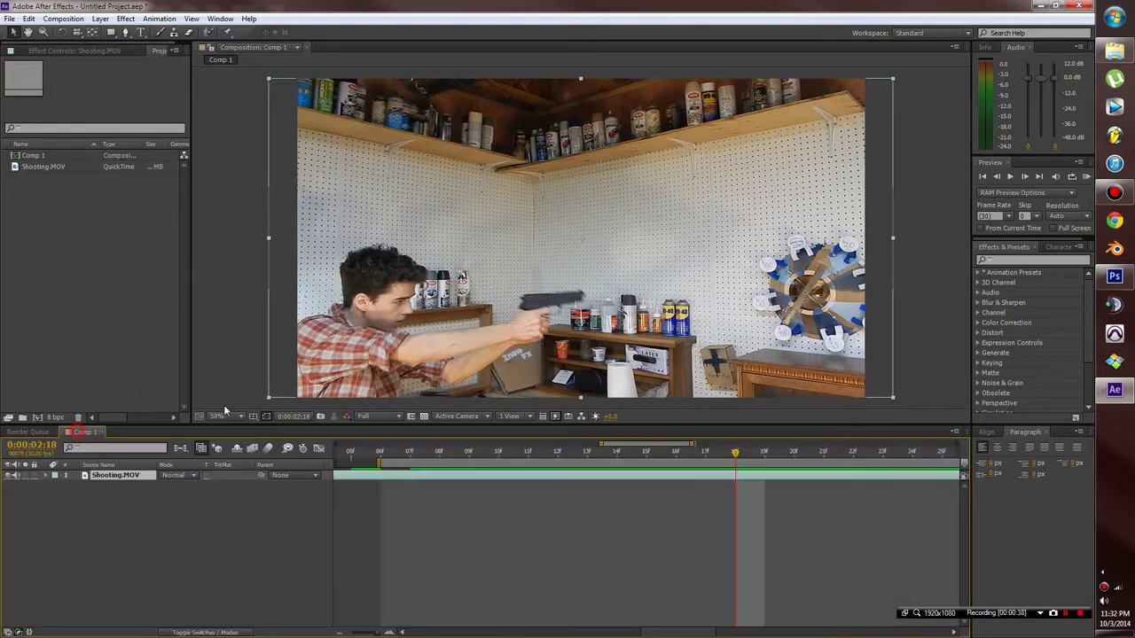
Switch to Photoshop and open the rendered frame Comp 1 (0-00-02-18).psd
left_click(1124, 280)
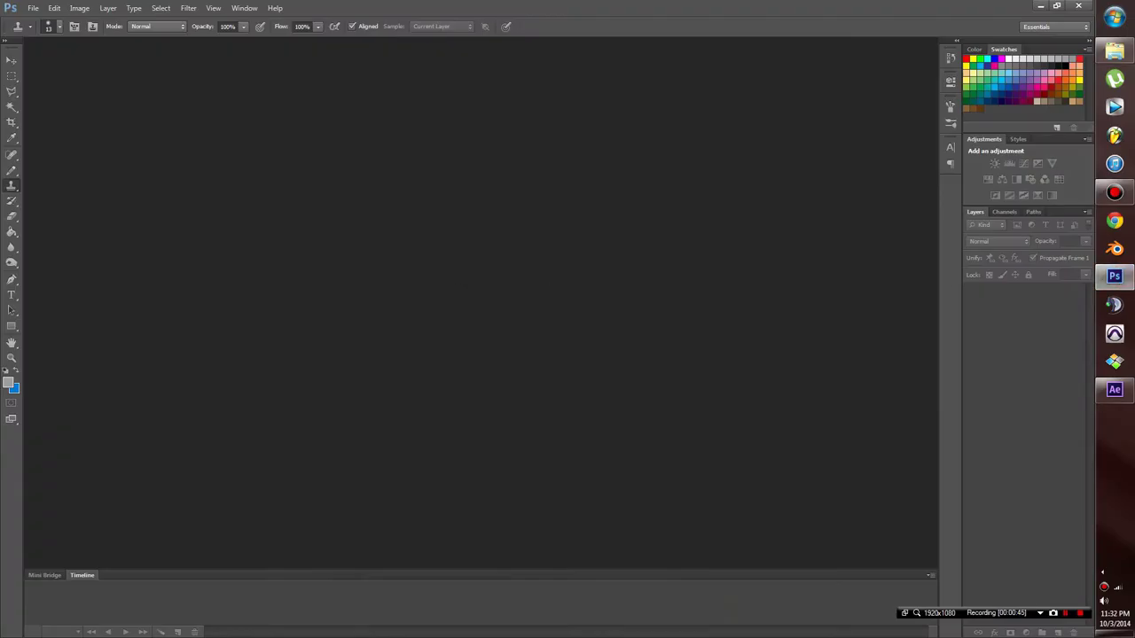
left_click_drag(1134, 266, 385, 191)
left_click(570, 339)
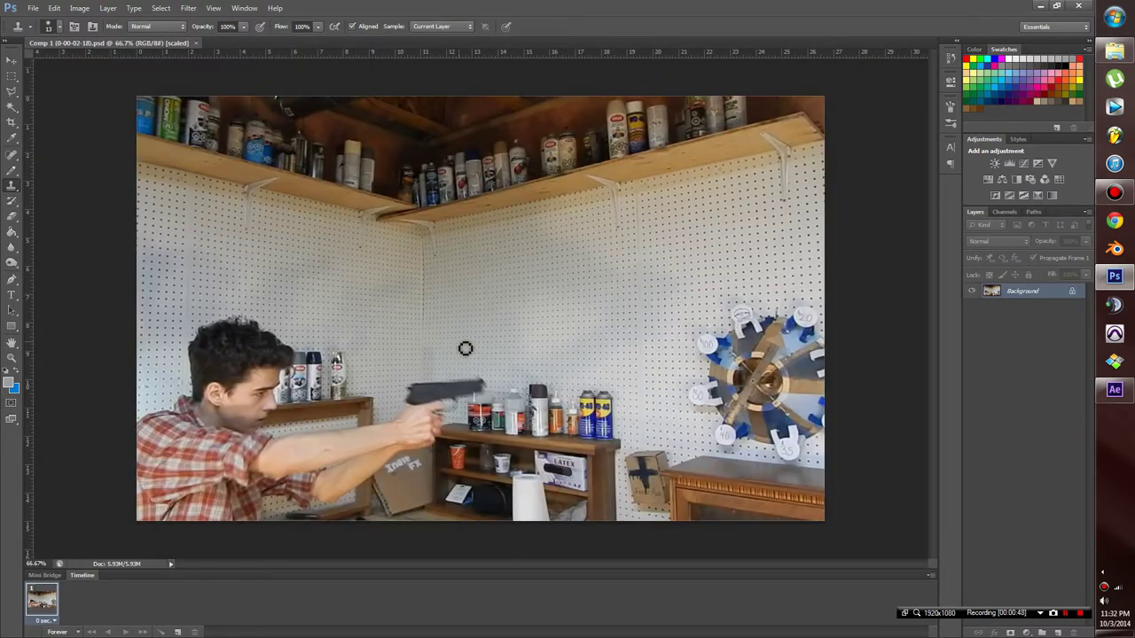
Convert the locked Background into a regular layer, keeping the default name Layer 0
left_click(11, 279)
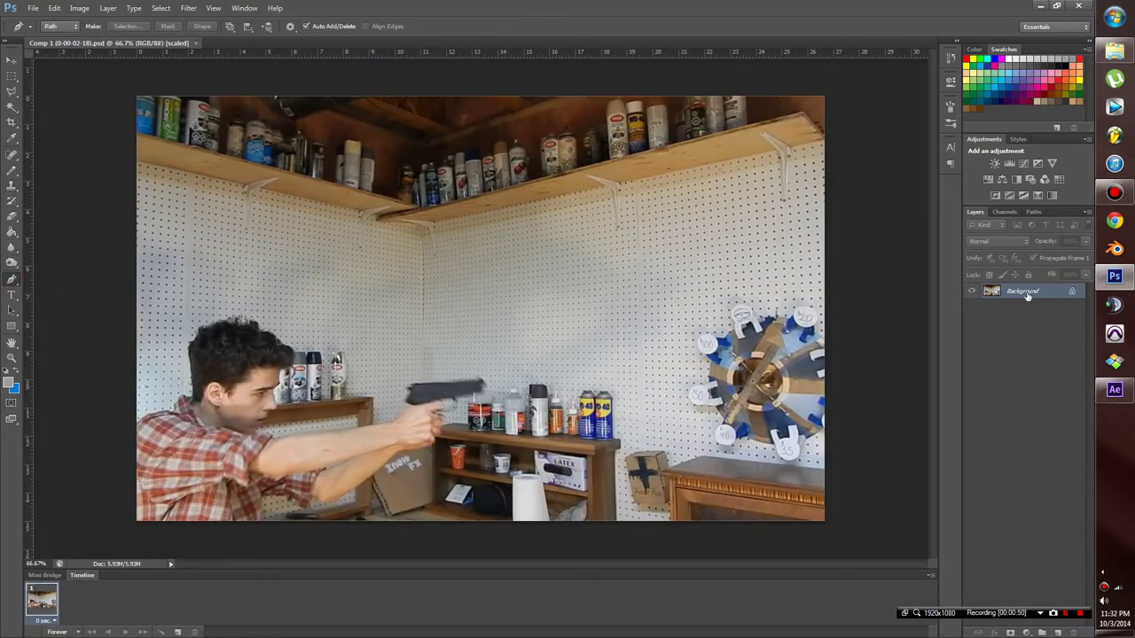
double_click(1074, 293)
key("Return")
Trace the gun's slide with a closed Pen path and turn it into a new selection
scroll(415, 408, "up", 7)
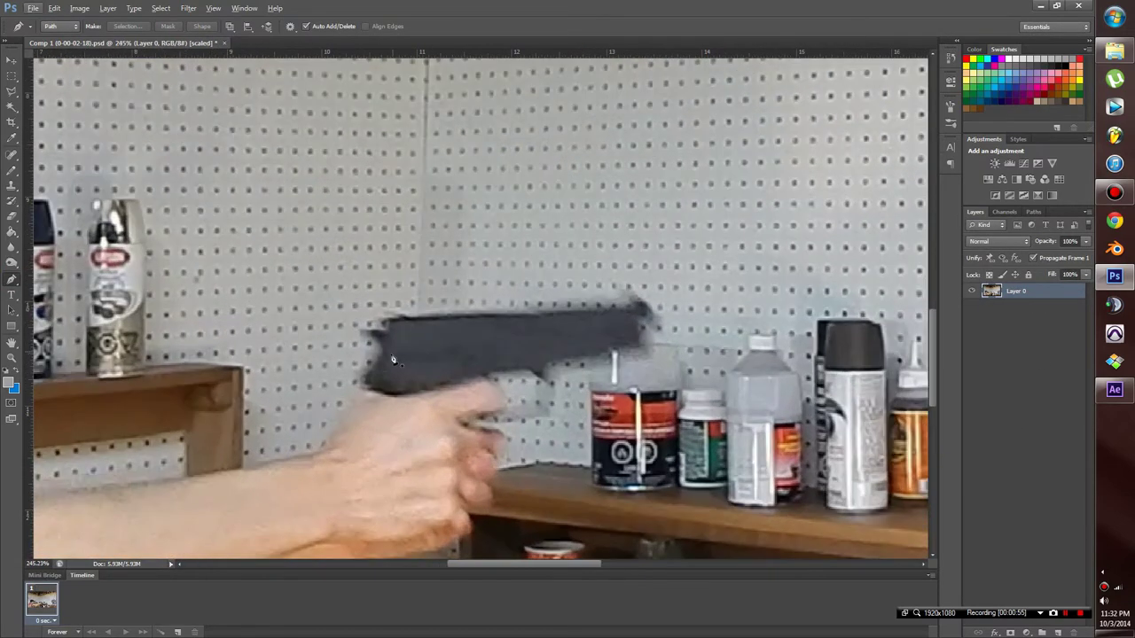
left_click(386, 358)
left_click(386, 356)
left_click(391, 319)
left_click(639, 308)
left_click(388, 356)
right_click(583, 329)
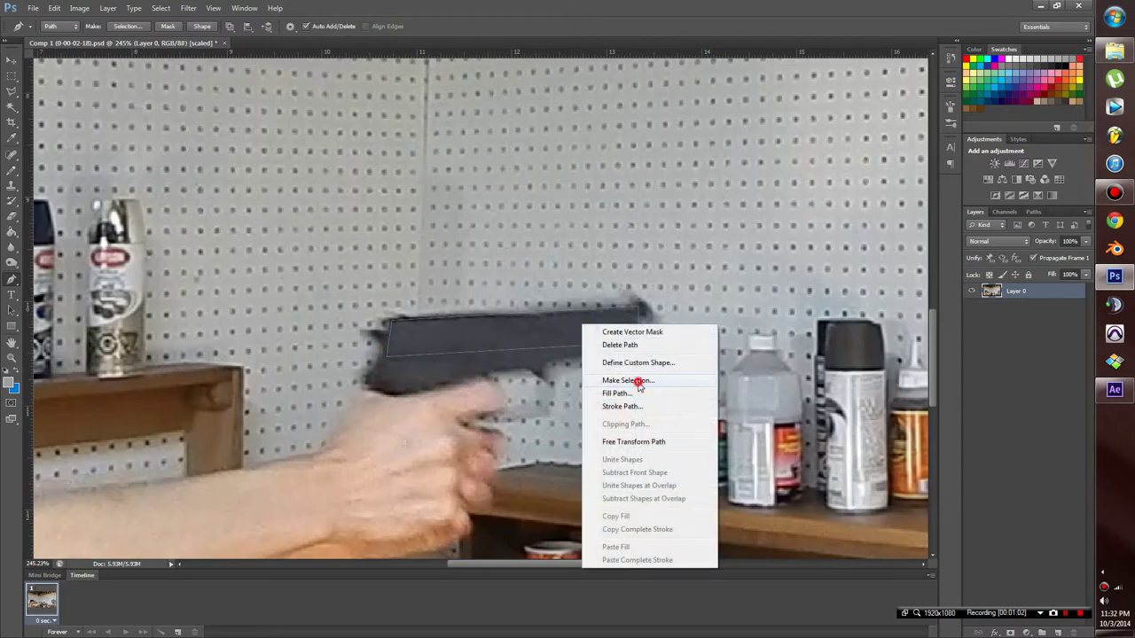
left_click(630, 385)
left_click(628, 281)
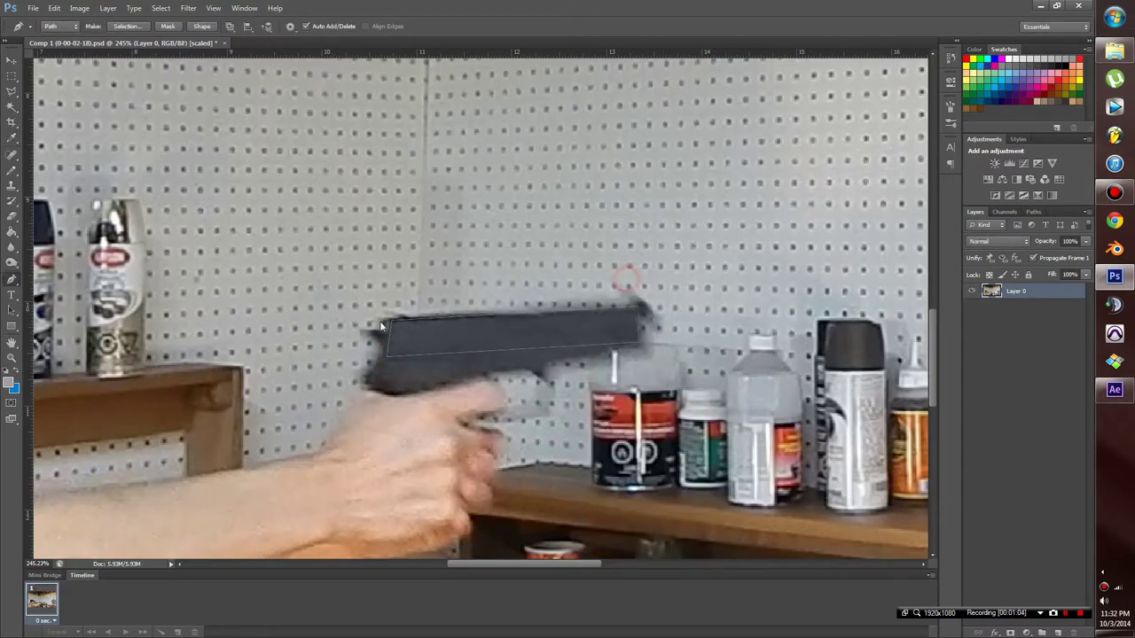
Copy the selected slide to a new layer and move it about 0.83 in back toward the shooter
key("m")
right_click(458, 342)
left_click(502, 436)
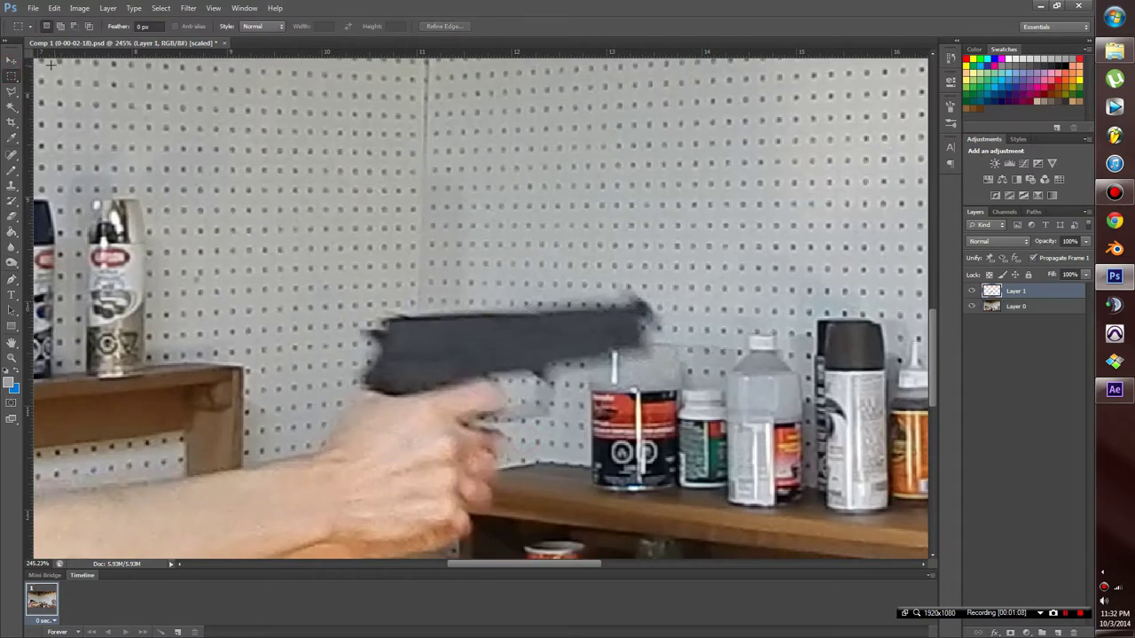
left_click(12, 60)
left_click_drag(559, 323, 481, 327)
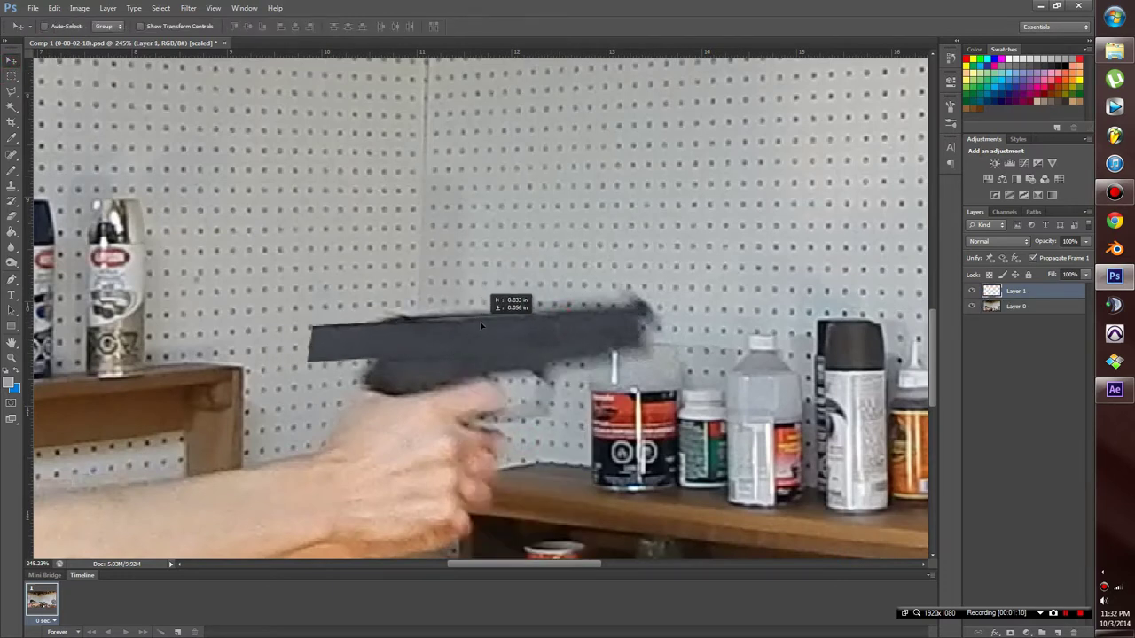
Delete a rectangular area around the upper front end of the original slide on Layer 0 and deselect it
left_click(11, 76)
left_click_drag(673, 286, 558, 319)
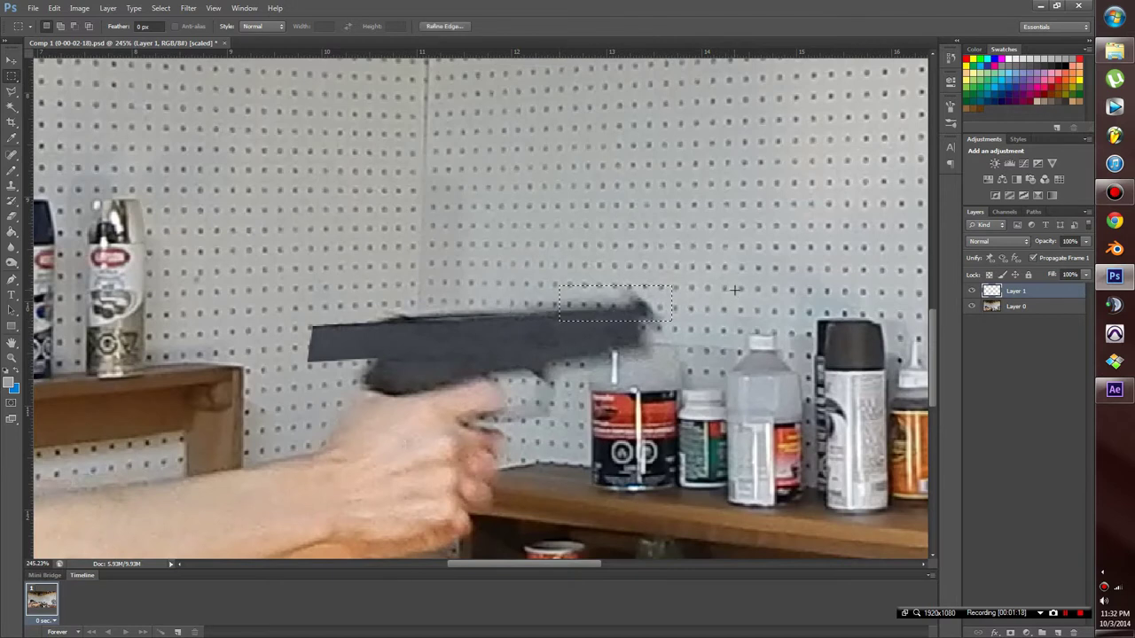
left_click(1018, 307)
key("Delete")
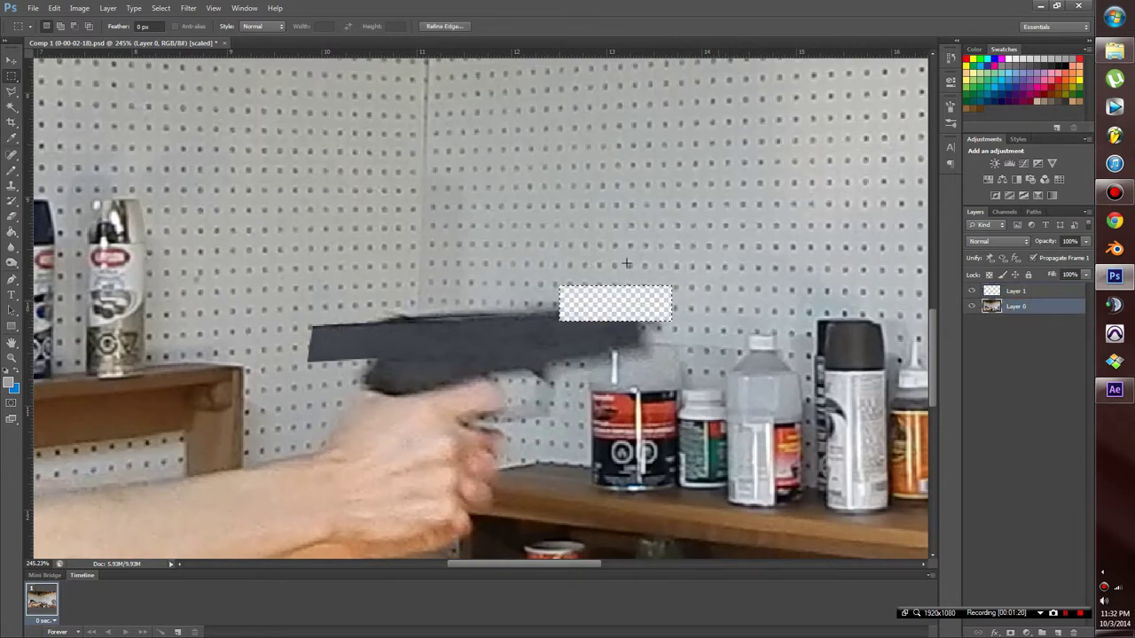
left_click(602, 247)
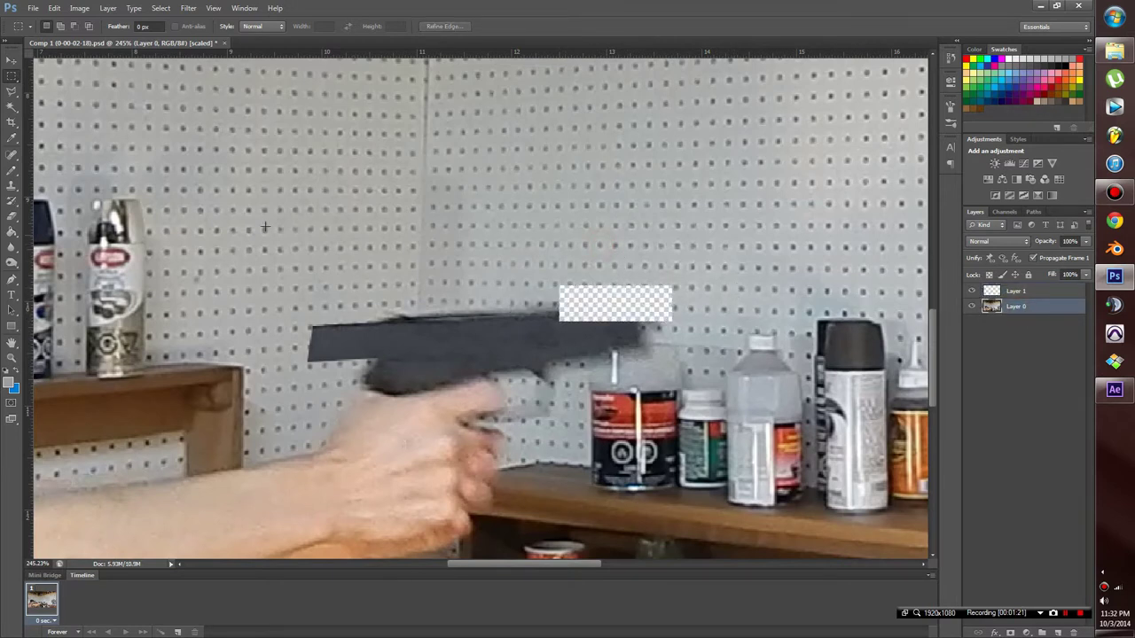
Clone nearby pegboard with a larger Clone Stamp brush over the front part of the deleted area on Layer 0
left_click(12, 185)
right_click(619, 272)
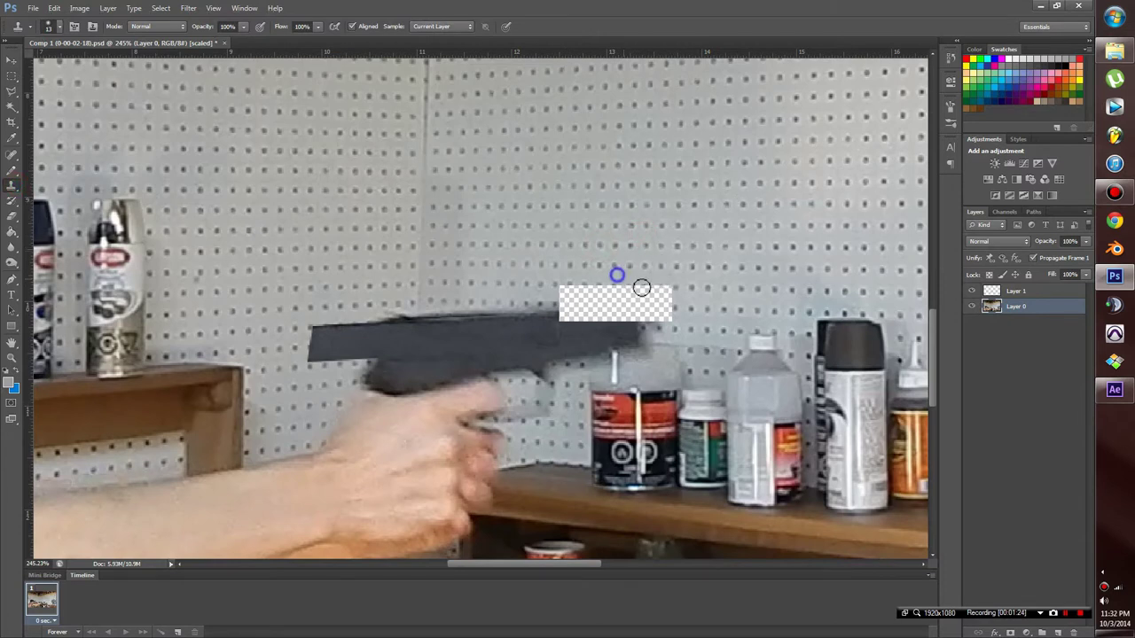
left_click(658, 304)
left_click(723, 4)
mouse_move(654, 257)
left_mouse_down()
mouse_move(661, 301)
mouse_move(638, 270)
left_mouse_up()
left_click_drag(653, 299, 654, 299)
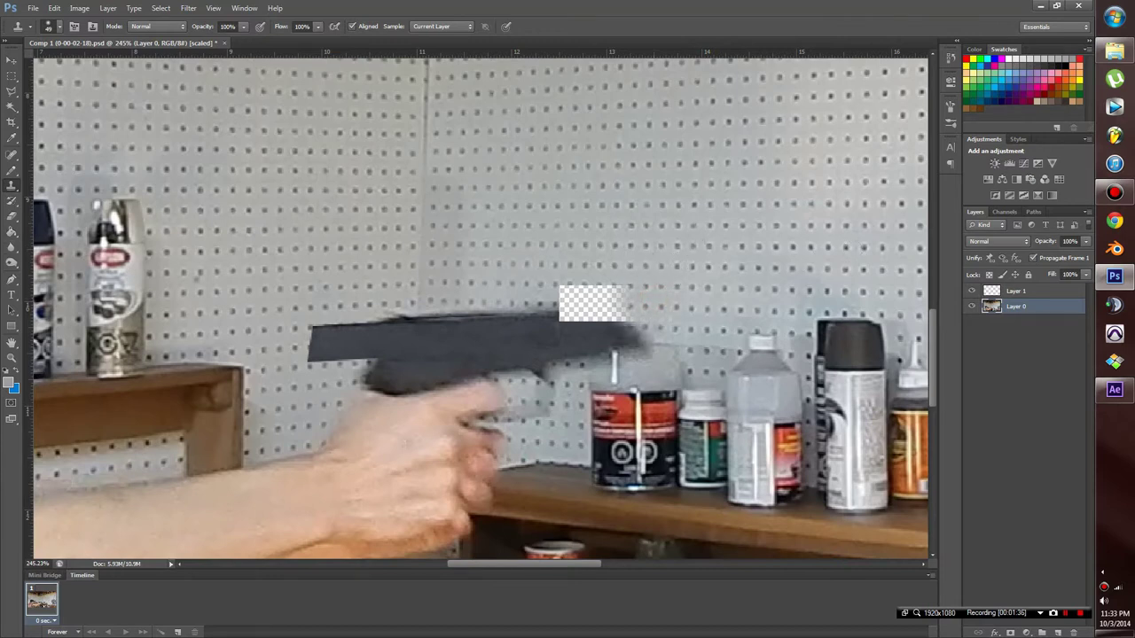
Outline the remaining front section of the gun with a Pen path, make it a selection and copy it to a new layer
left_click(12, 279)
left_click(524, 326)
left_click(636, 347)
right_click(569, 339)
left_click(673, 407)
left_click(628, 282)
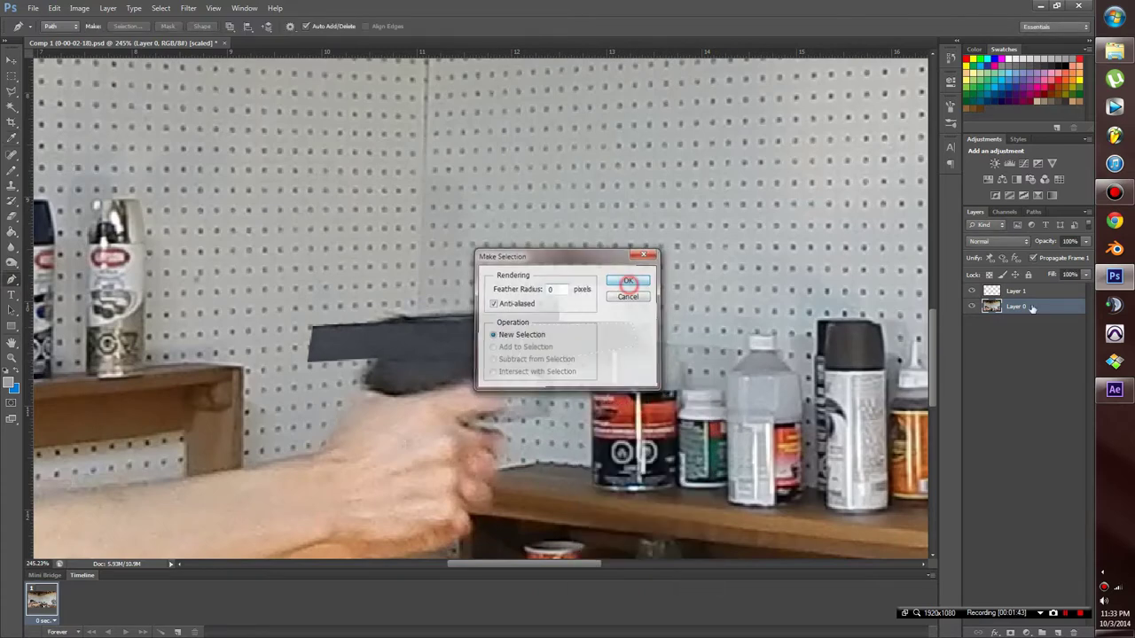
key("m")
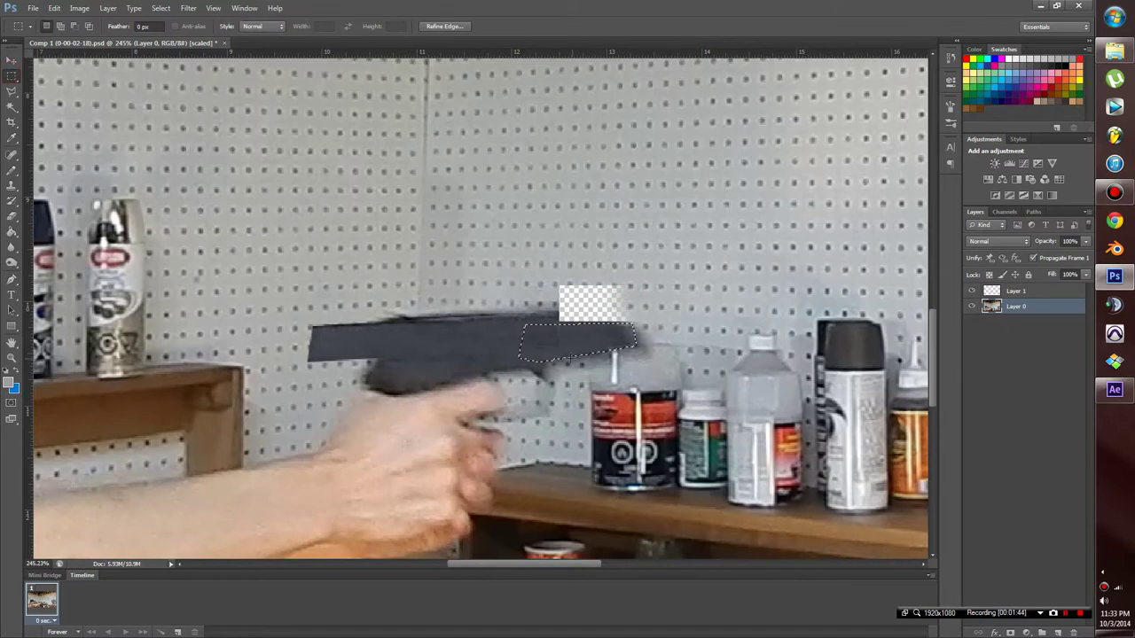
right_click(557, 348)
left_click(607, 443)
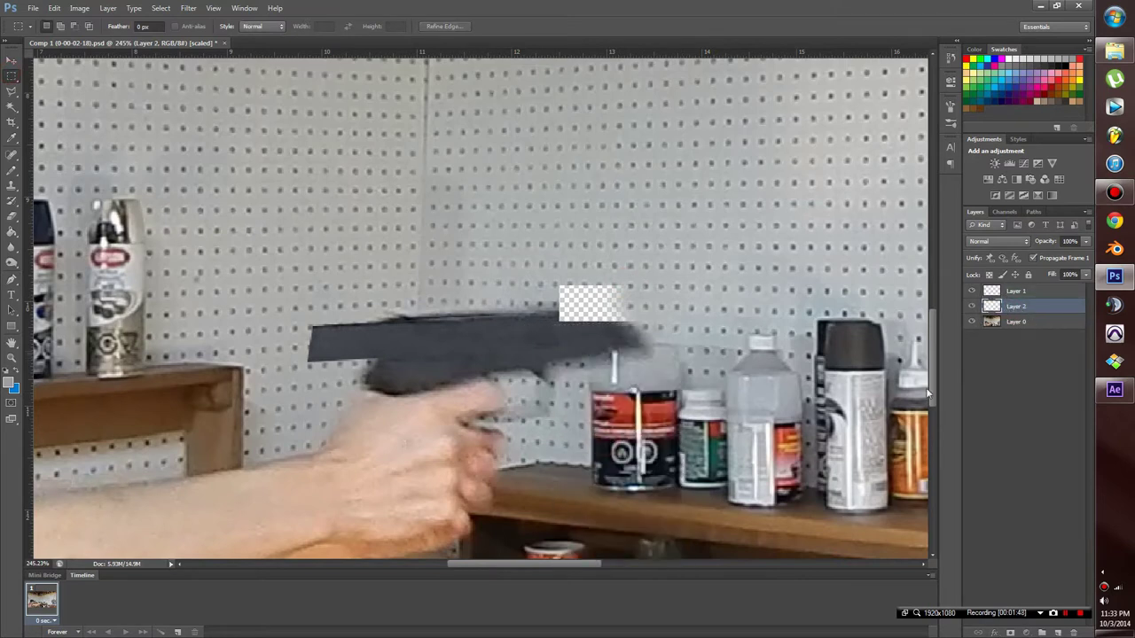
Fill the rest of the transparent gap on Layer 0 with pegboard texture using the Clone Stamp
left_click(990, 321)
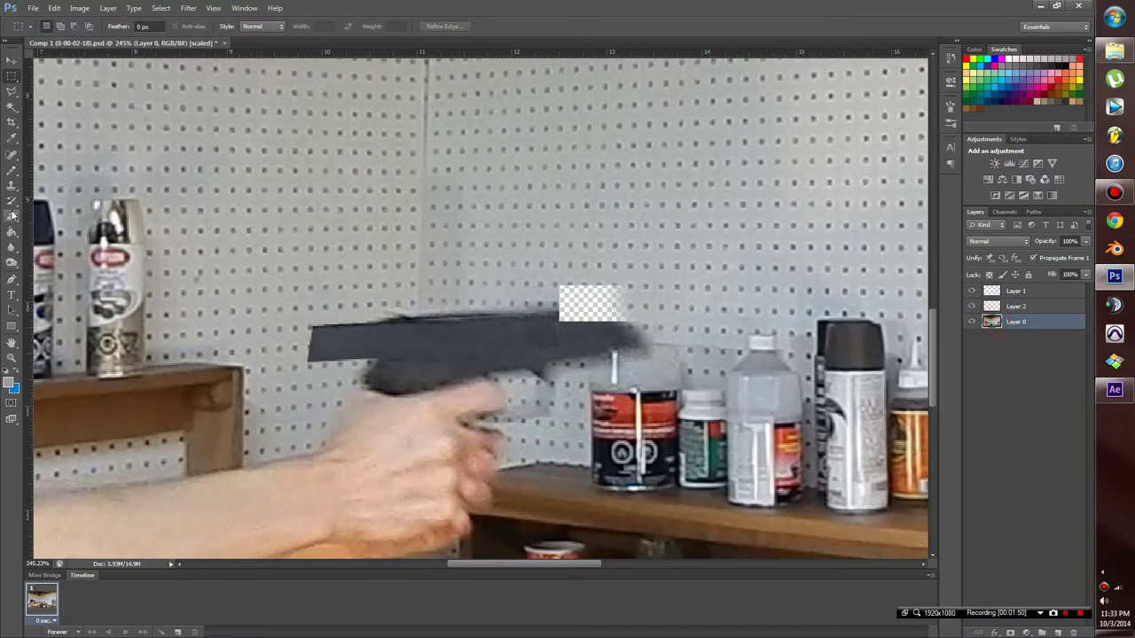
left_click(12, 186)
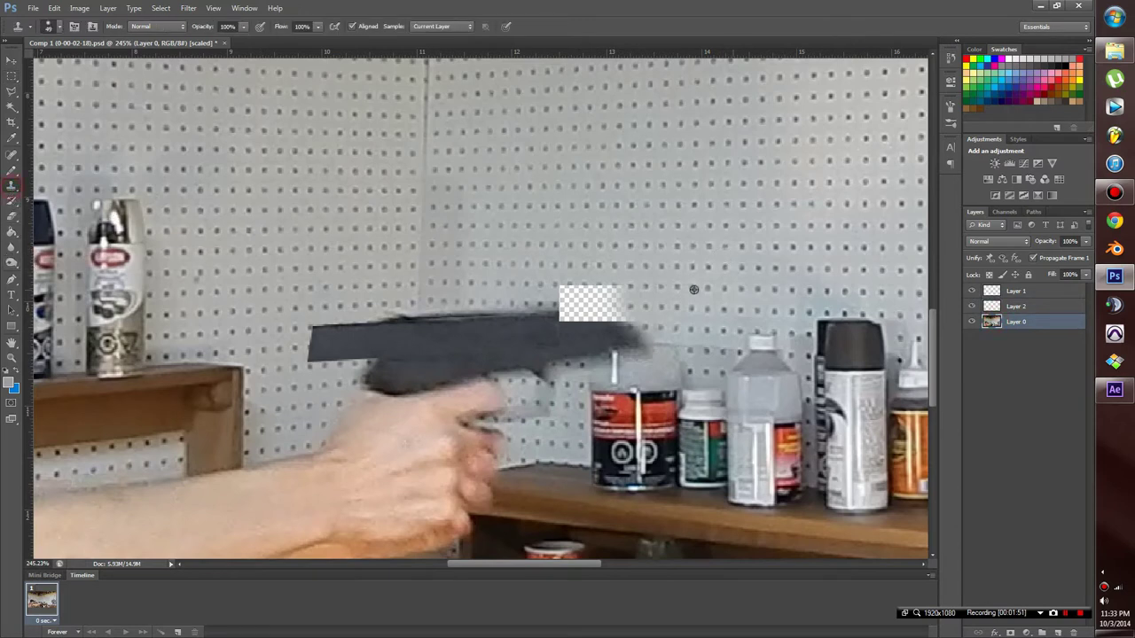
left_click(613, 275, "alt")
left_click_drag(614, 294, 582, 288)
key("ctrl+alt+z")
left_click_drag(613, 298, 594, 291)
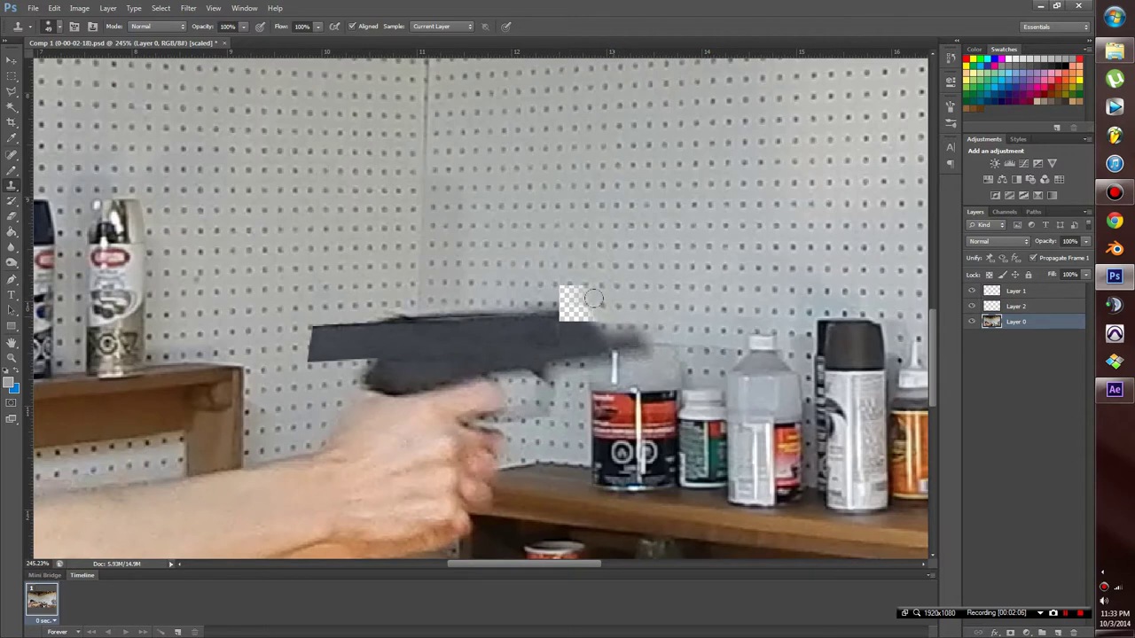
left_click(613, 316)
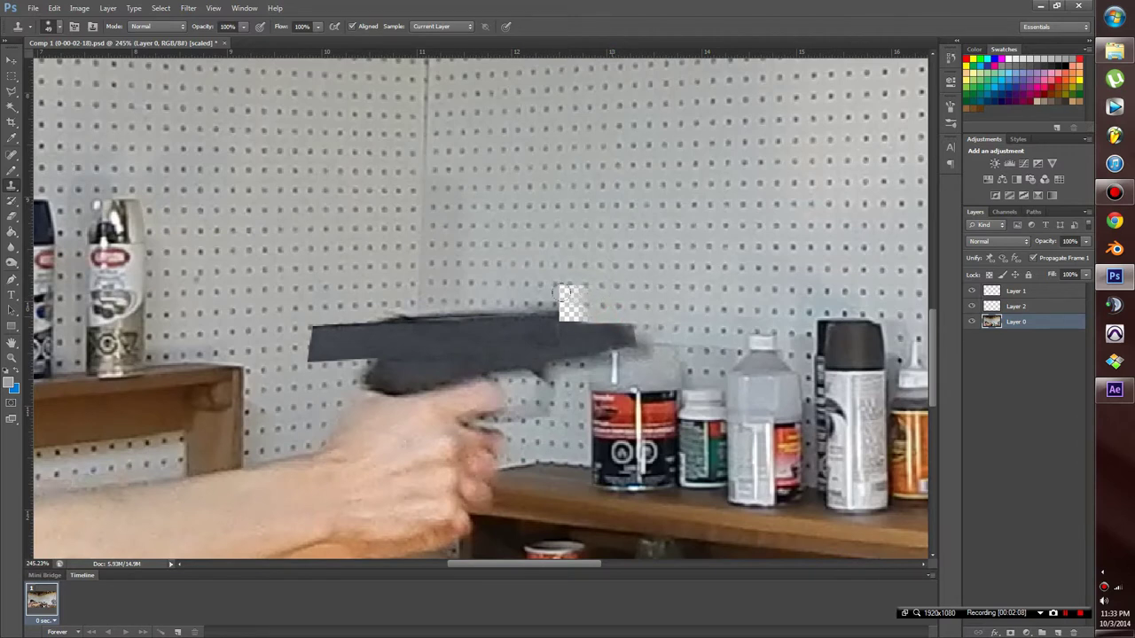
mouse_move(550, 277)
left_mouse_down()
mouse_move(558, 297)
mouse_move(560, 278)
left_mouse_up()
left_click(559, 297)
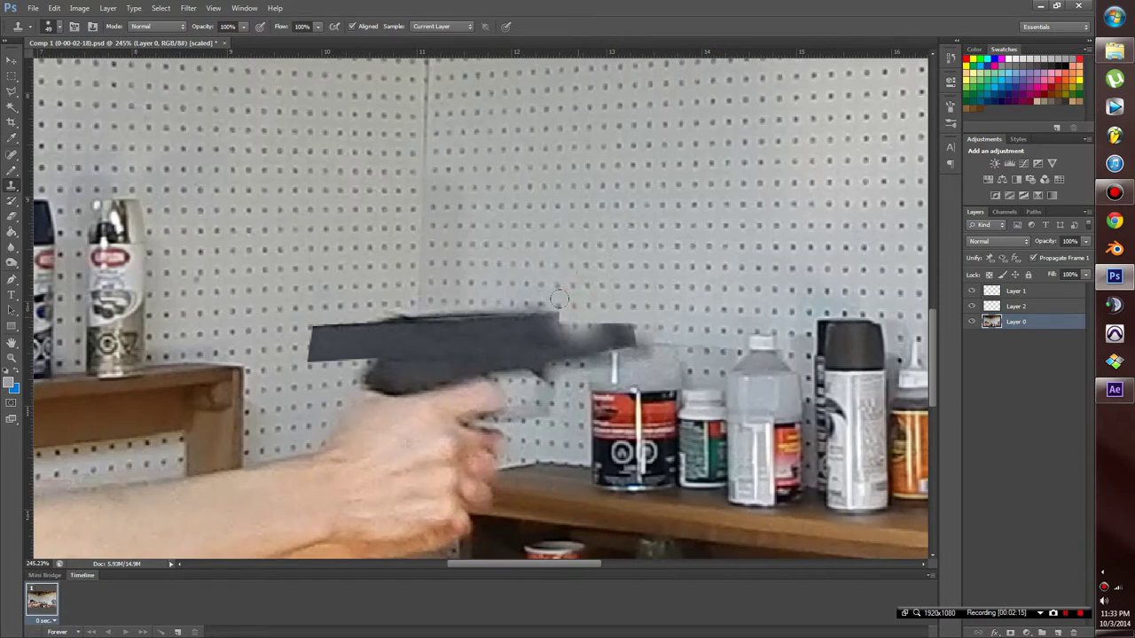
left_click(560, 299)
Free-transform the slide on Layer 1, tilting its front end slightly upward and repositioning it on top of the gun
scroll(709, 420, "down", 5)
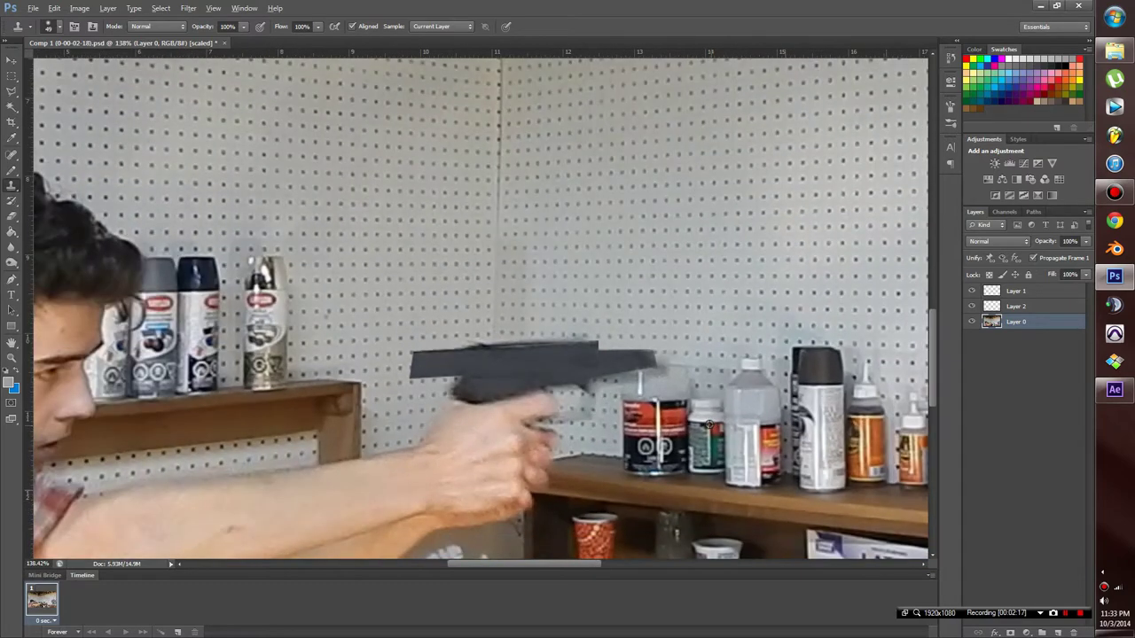
scroll(709, 420, "up", 8)
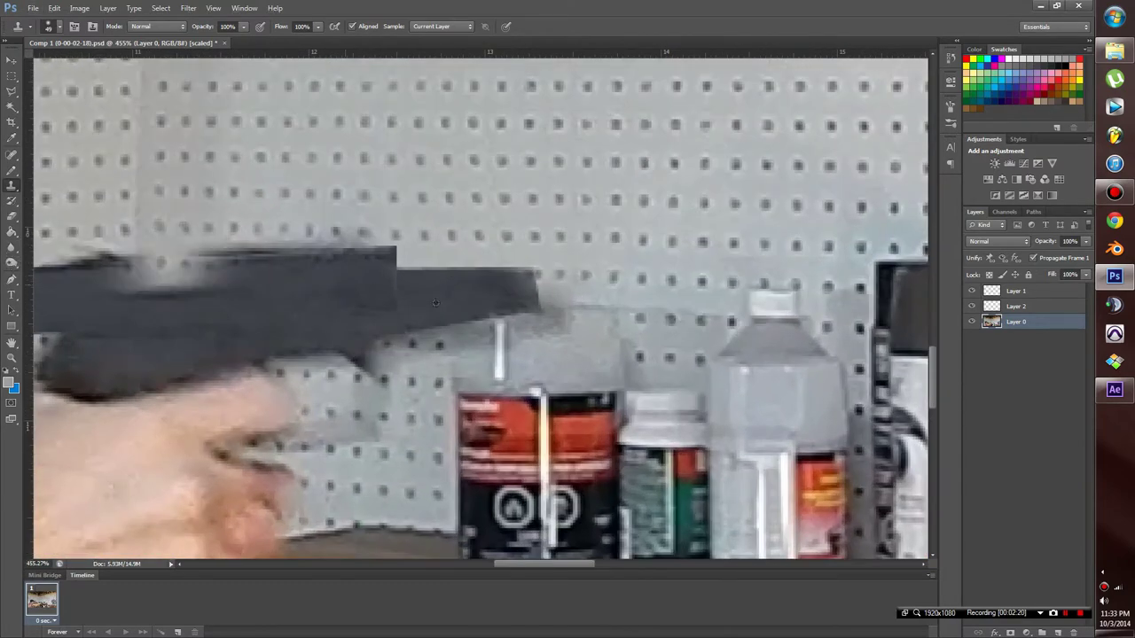
scroll(620, 320, "down", 6)
scroll(620, 320, "down", 5)
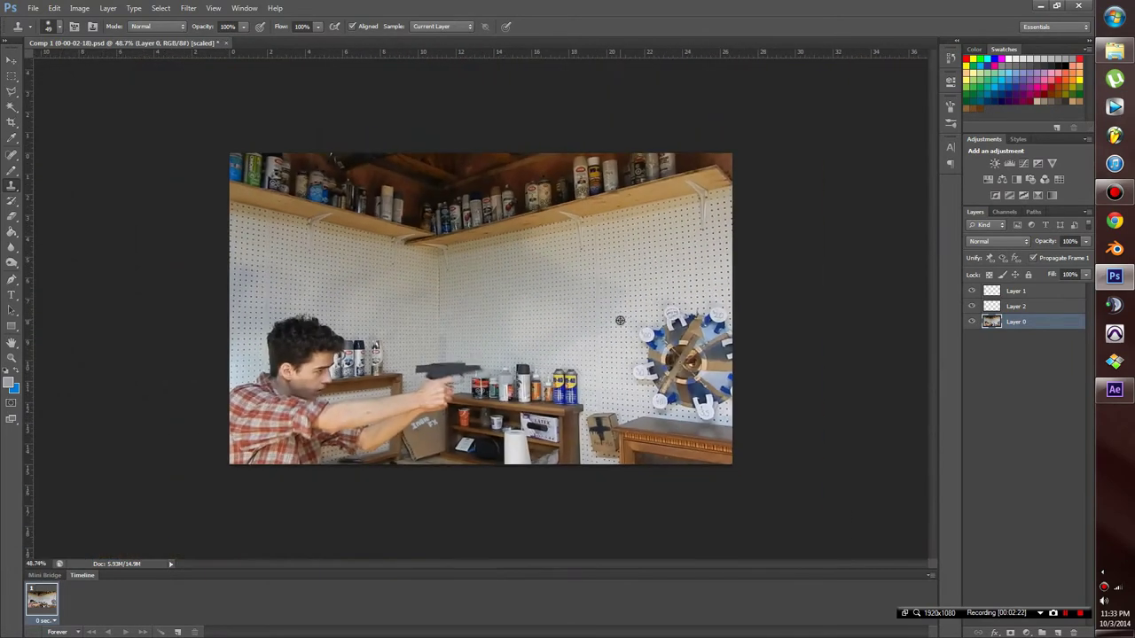
scroll(491, 367, "up", 6)
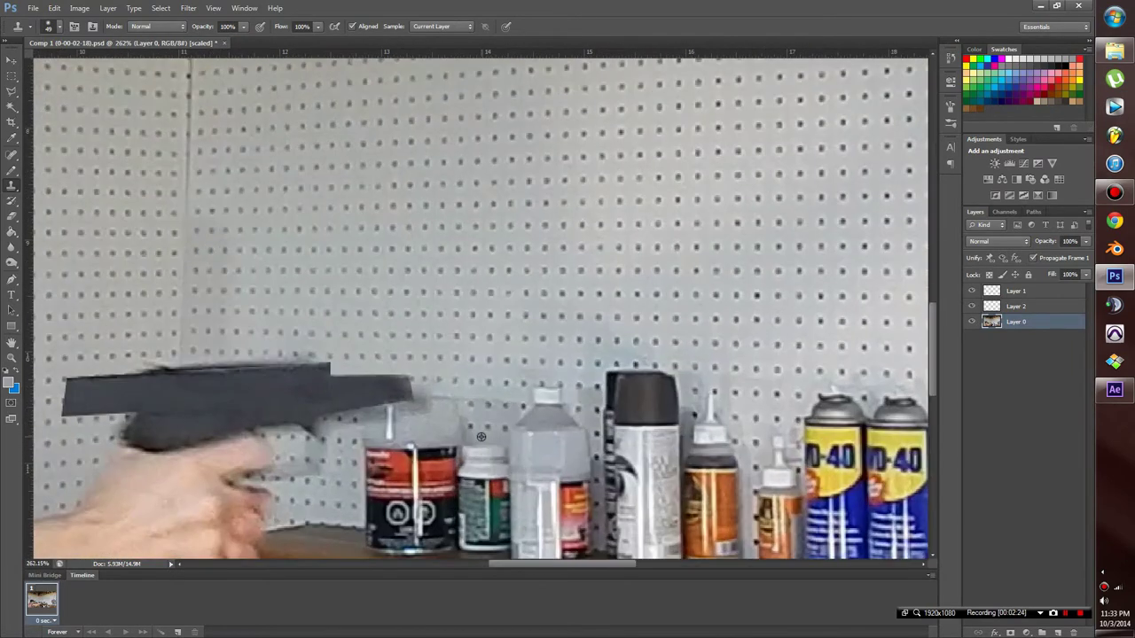
scroll(394, 430, "up", 2)
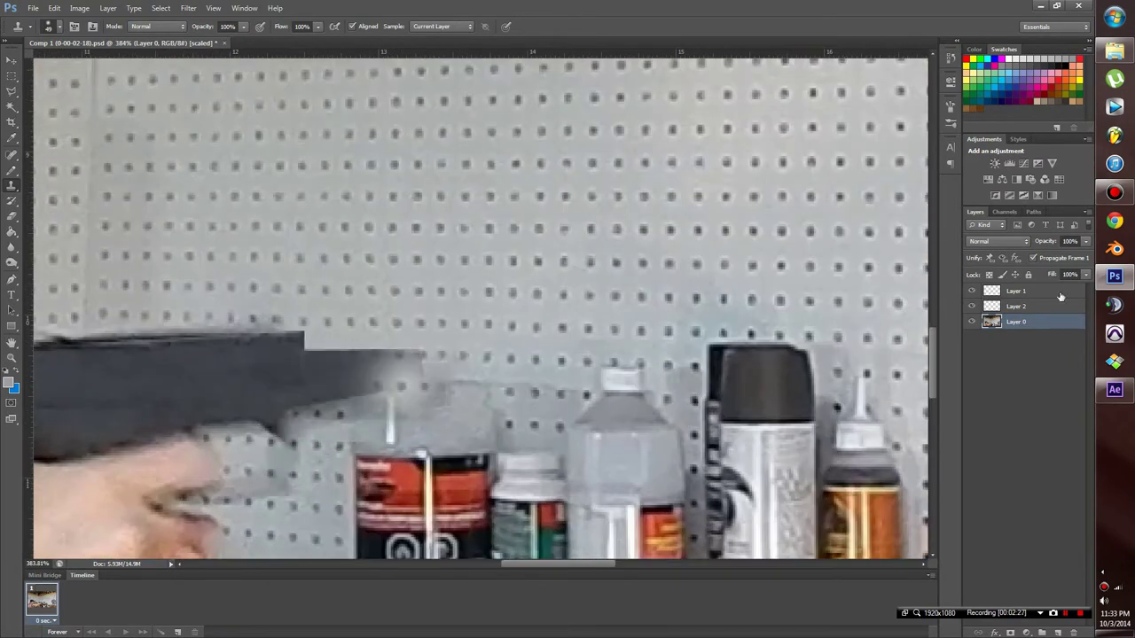
left_click(1015, 292)
key("ctrl+t")
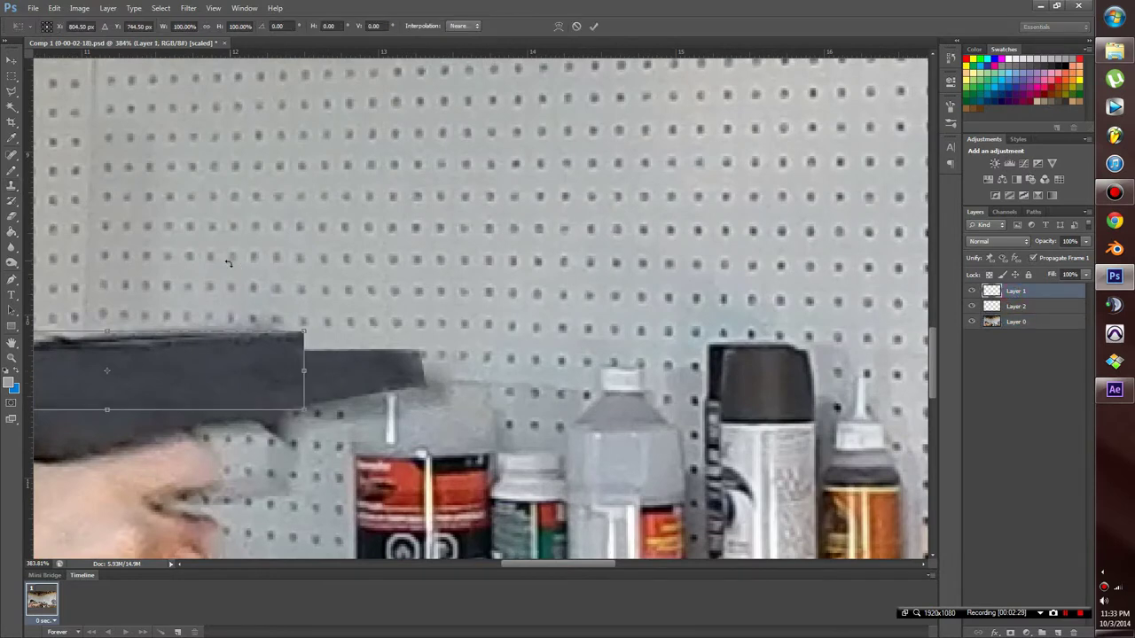
scroll(264, 381, "down", 2)
left_click_drag(264, 383, 261, 369)
key("Return")
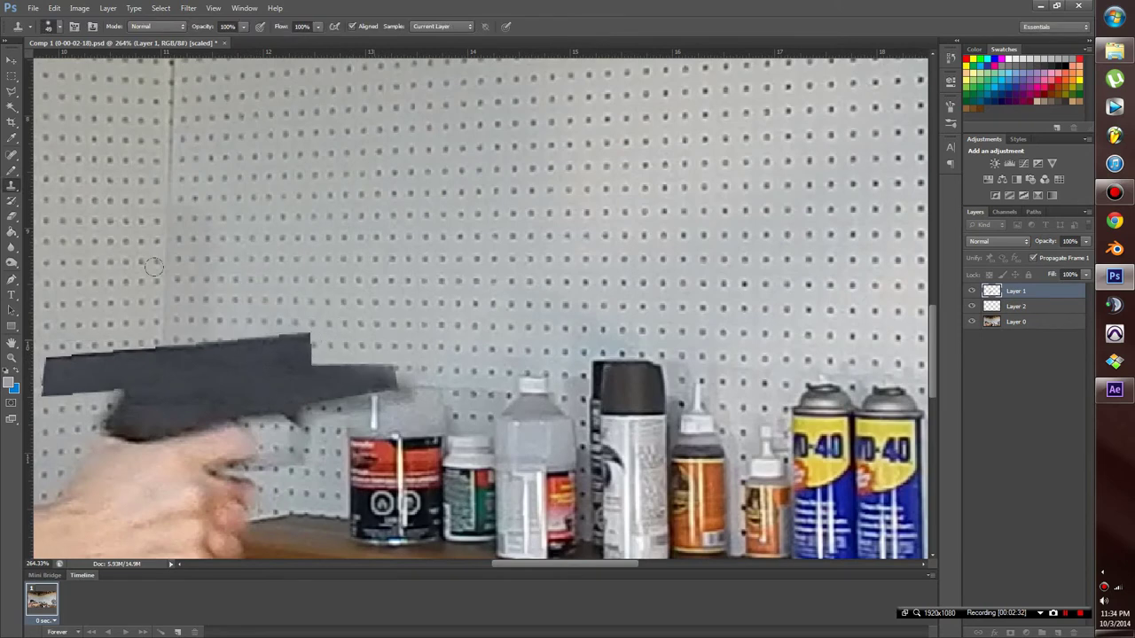
Duplicate Layer 1, then scale the lower copy to about 56% and place it protruding from the slide's front as a barrel
left_click_drag(1010, 291, 1057, 632)
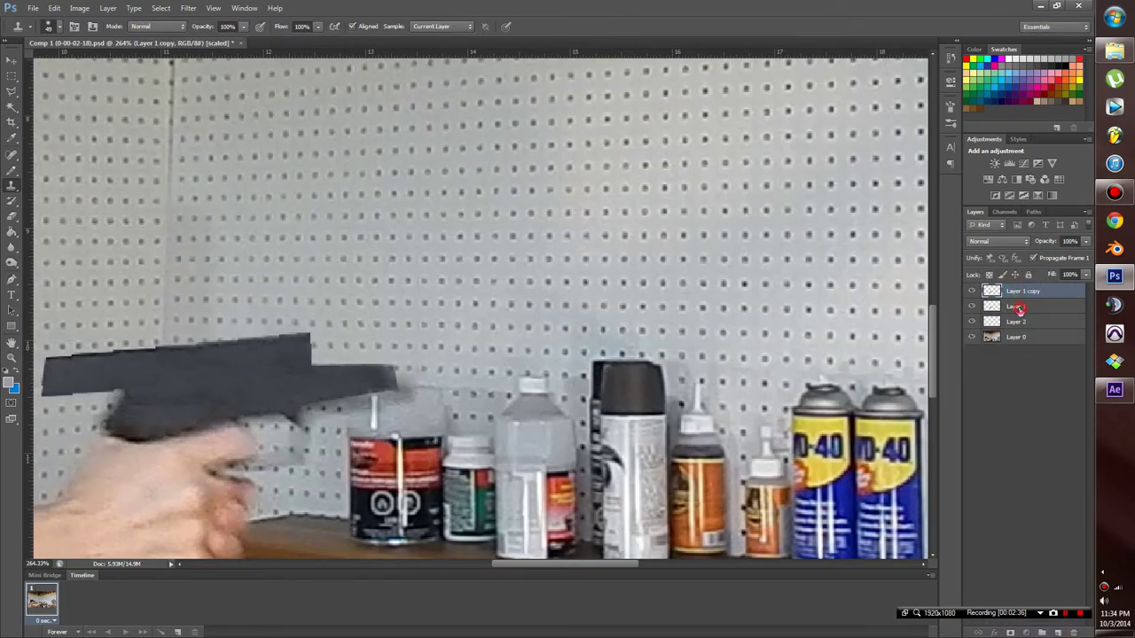
left_click(1016, 306)
key("v")
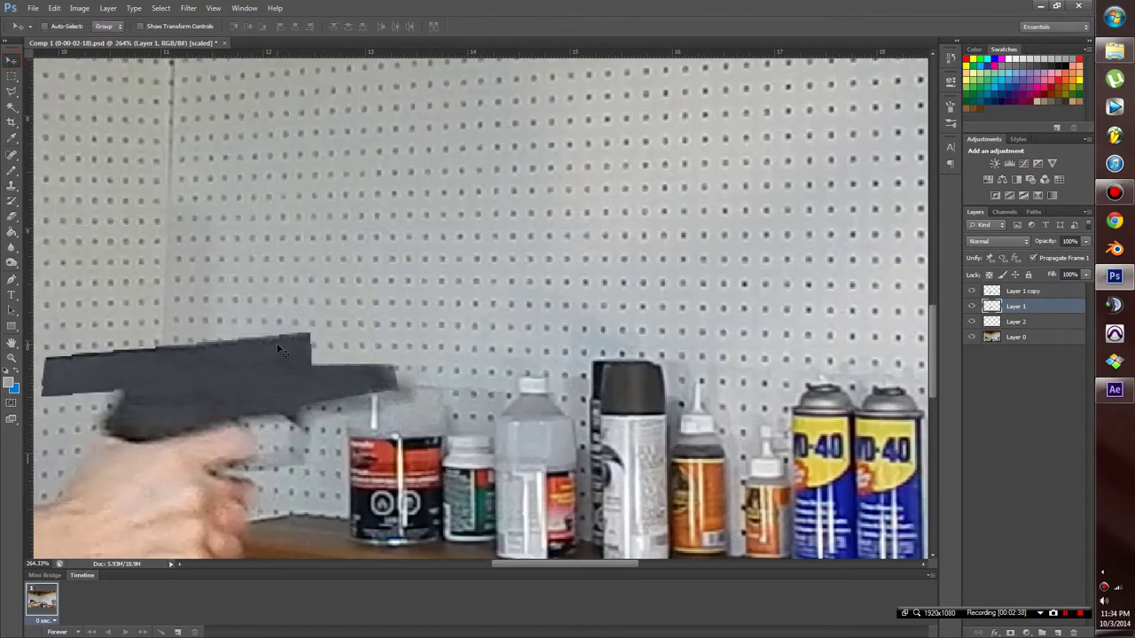
key("ctrl+t")
left_click_drag(311, 334, 361, 341)
left_click_drag(346, 352, 397, 332)
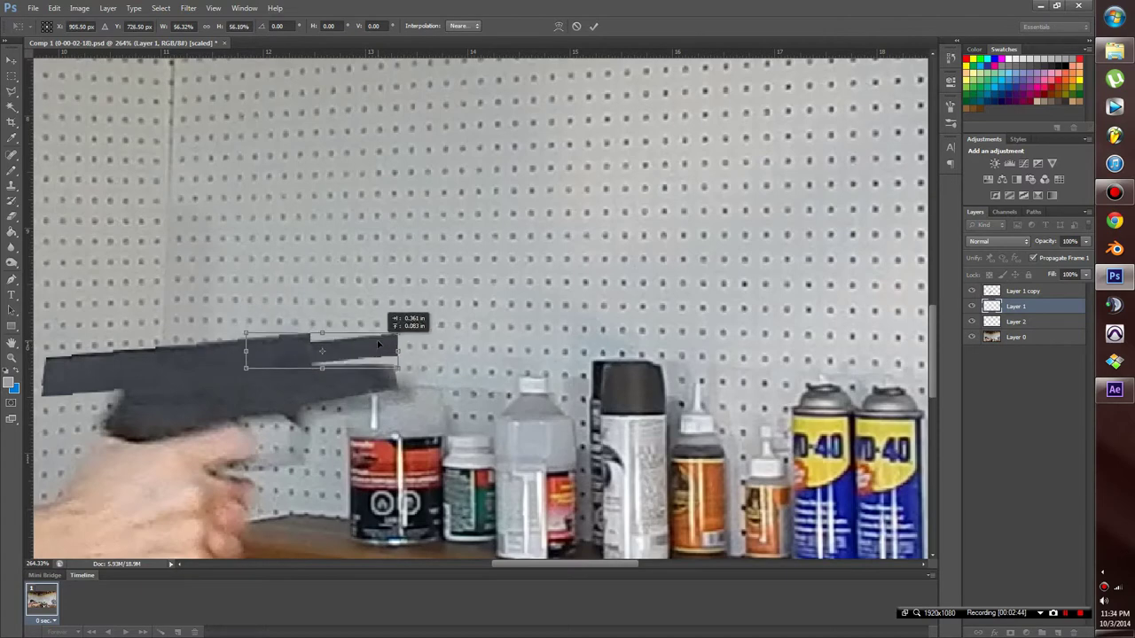
key("Return")
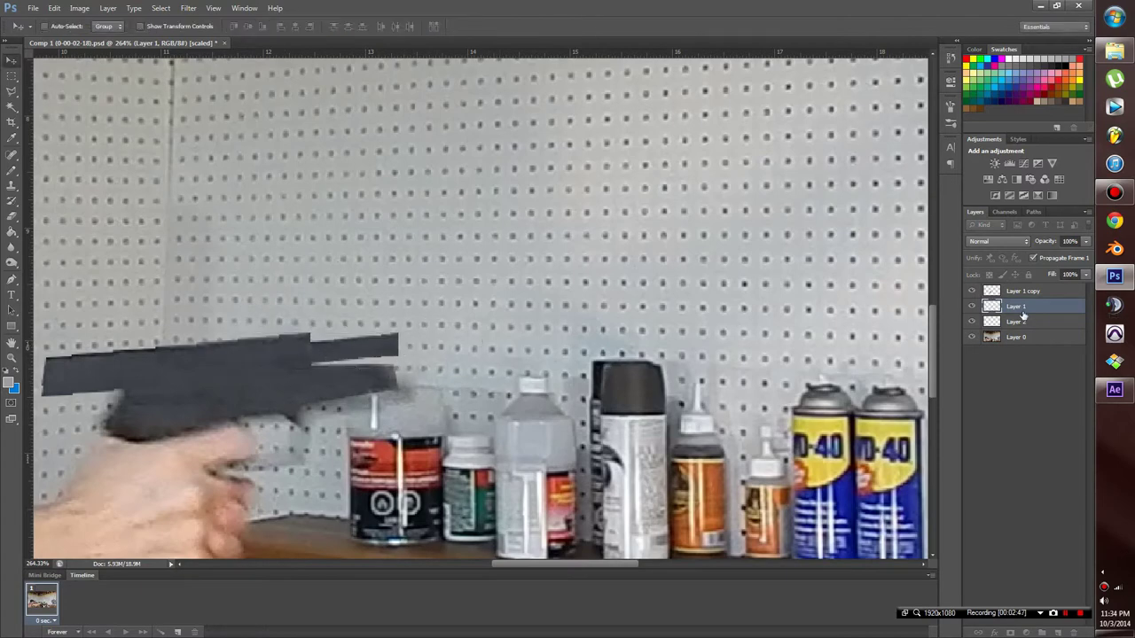
Add a Gradient Overlay layer style to the barrel on Layer 1 with the Reflected style
double_click(1036, 310)
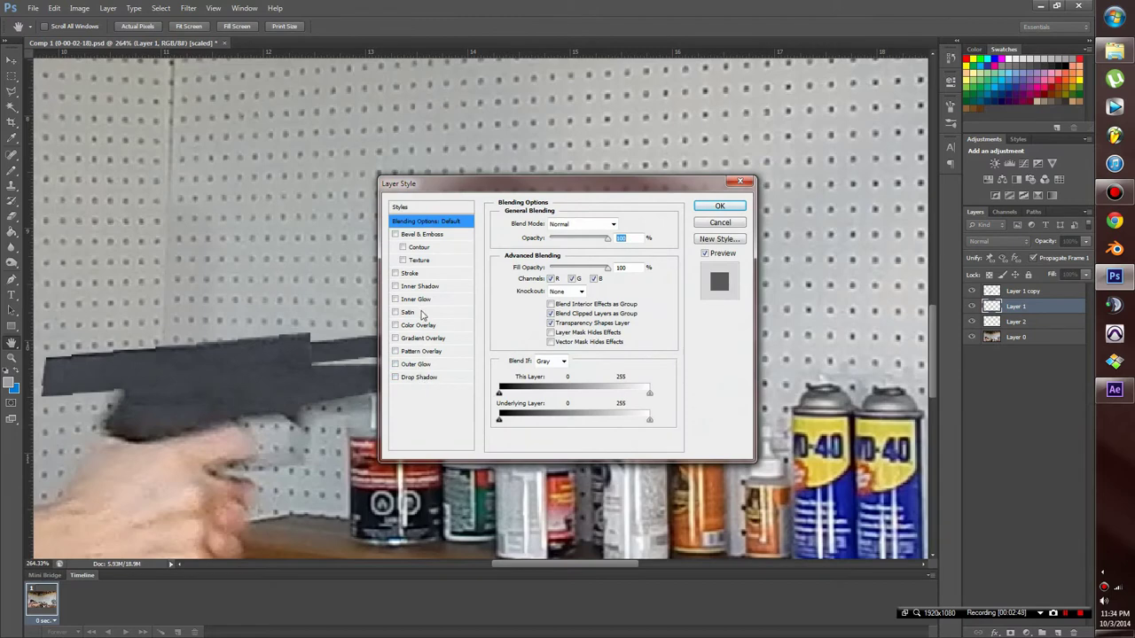
left_click(414, 341)
left_click_drag(417, 184, 619, 195)
left_click(802, 277)
left_click(753, 317)
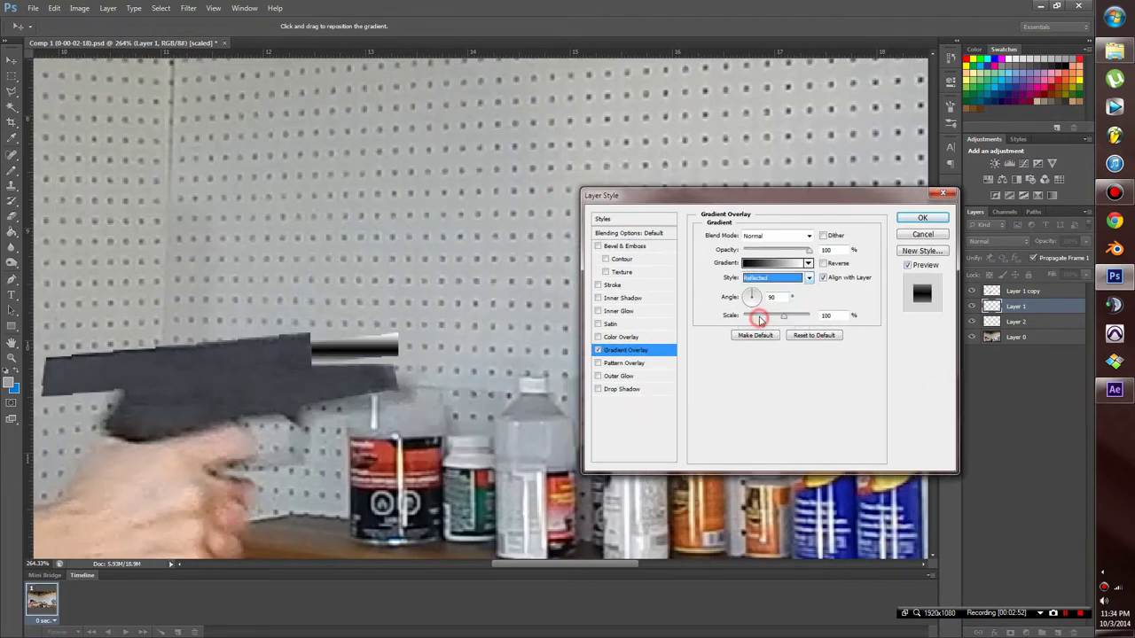
Reverse the overlay gradient, align its angle with the barrel's tilt, and apply it with the Multiply blend mode
left_click(824, 264)
left_click(750, 294)
left_click_drag(749, 293, 749, 295)
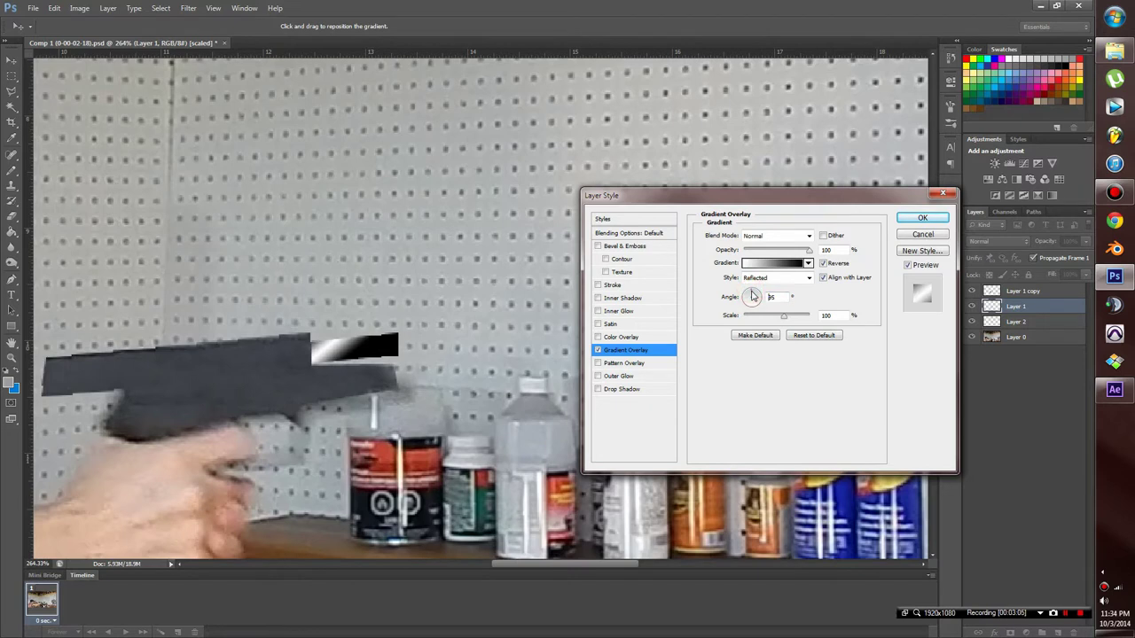
left_click_drag(751, 296, 752, 296)
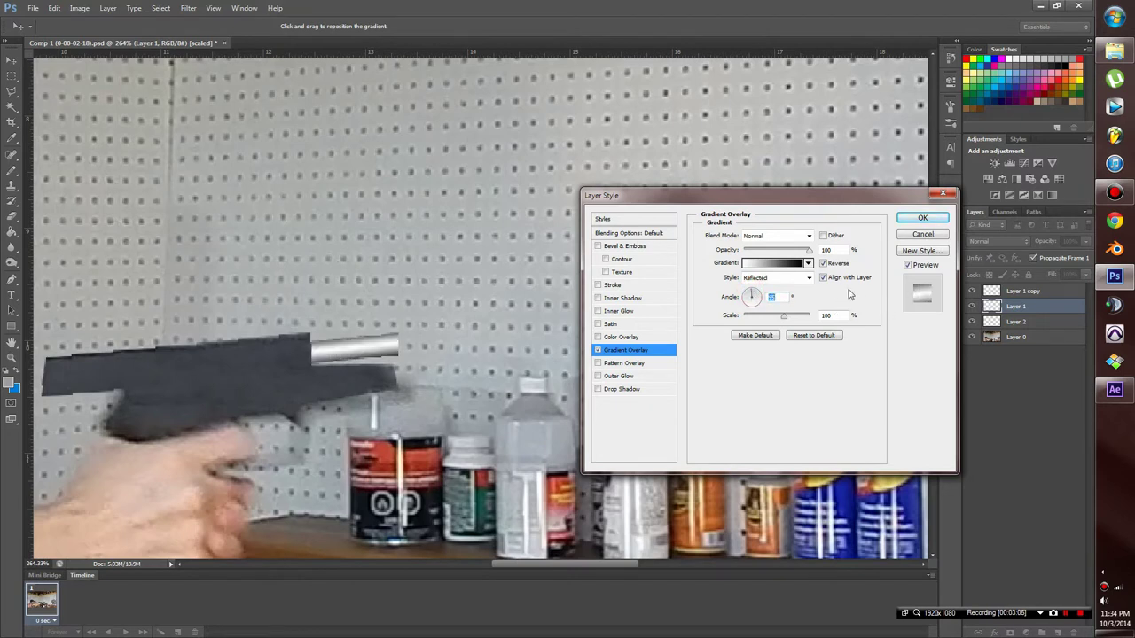
left_click(771, 235)
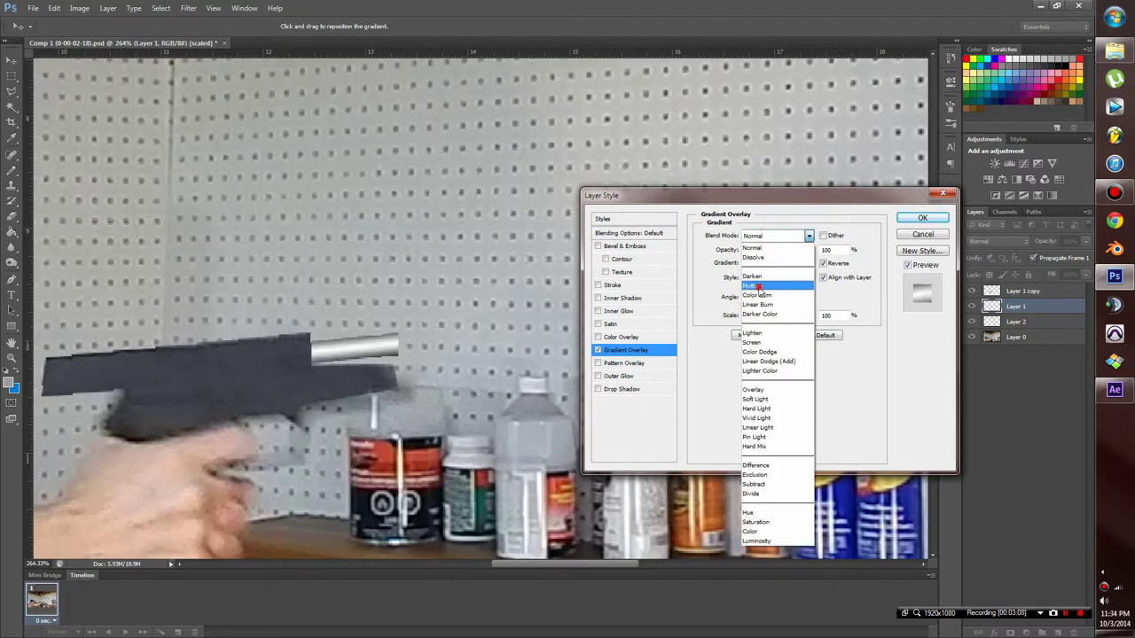
left_click(768, 275)
left_click(899, 222)
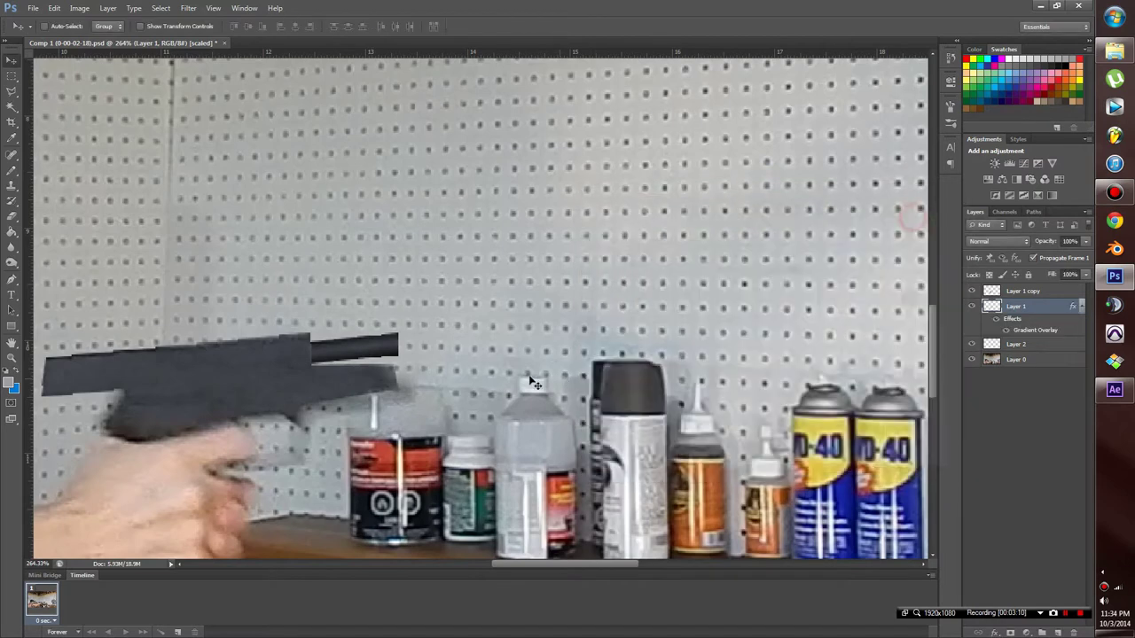
Rasterize the layer style on Layer 1 and darken the barrel's edges with the Burn tool
scroll(459, 374, "down", 1)
left_click(11, 261)
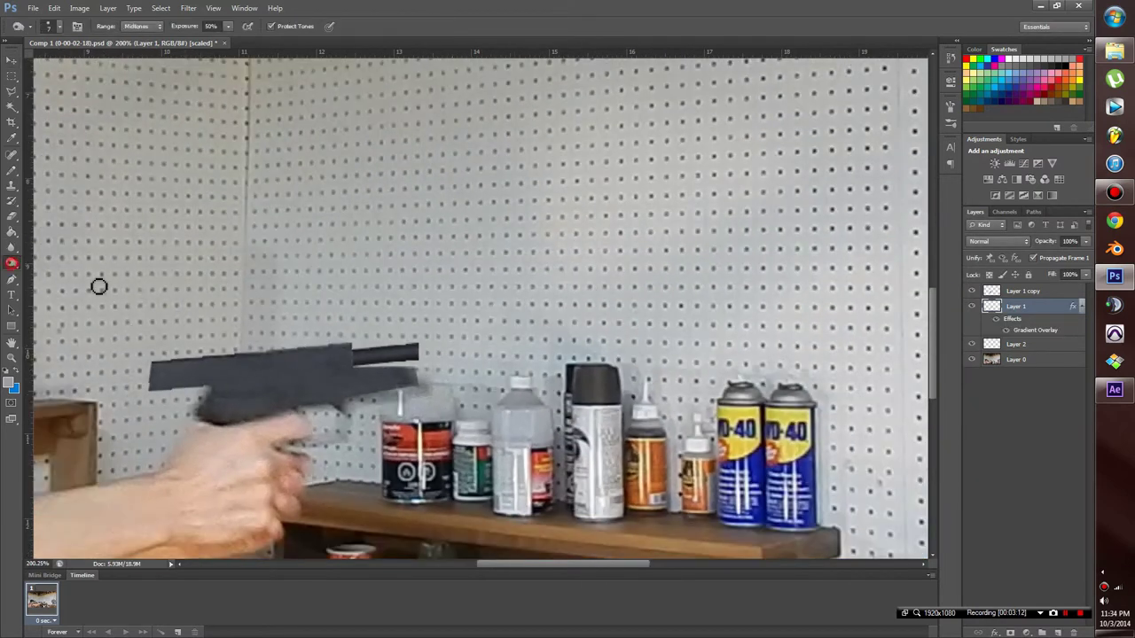
right_click(1029, 307)
left_click(884, 334)
scroll(463, 370, "up", 3)
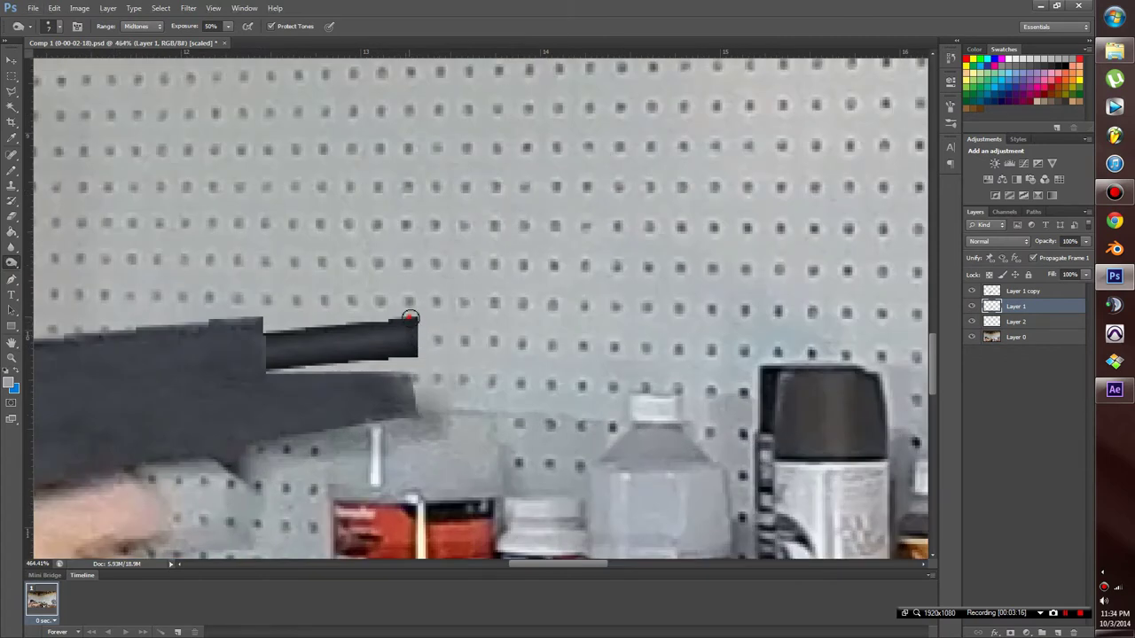
mouse_move(268, 331)
left_mouse_down()
mouse_move(267, 372)
mouse_move(298, 366)
left_mouse_up()
scroll(490, 423, "down", 3)
scroll(524, 420, "down", 5)
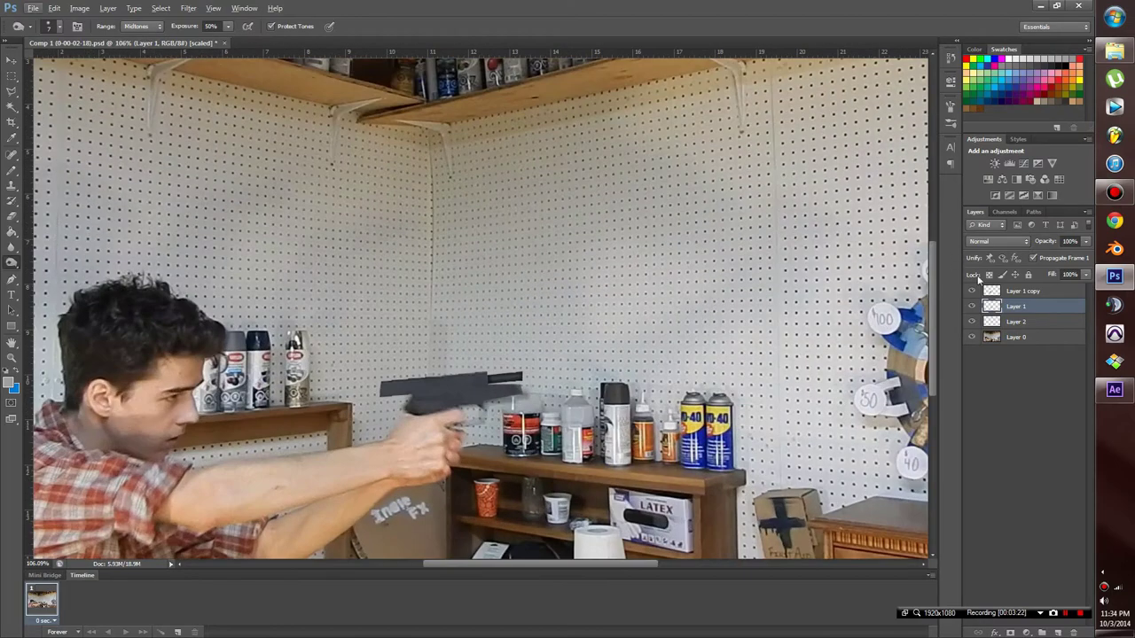
Burn the slide's edges on Layer 1 copy and the gun body just below the slide on Layer 0
left_click(1011, 291)
scroll(432, 401, "up", 4)
mouse_move(378, 367)
left_mouse_down()
mouse_move(584, 348)
mouse_move(454, 369)
left_mouse_up()
mouse_move(297, 358)
left_mouse_down()
mouse_move(318, 347)
mouse_move(325, 372)
left_mouse_up()
mouse_move(586, 314)
left_mouse_down()
mouse_move(566, 348)
mouse_move(574, 316)
left_mouse_up()
left_click(1014, 341)
mouse_move(385, 373)
left_mouse_down()
mouse_move(520, 359)
mouse_move(438, 366)
left_mouse_up()
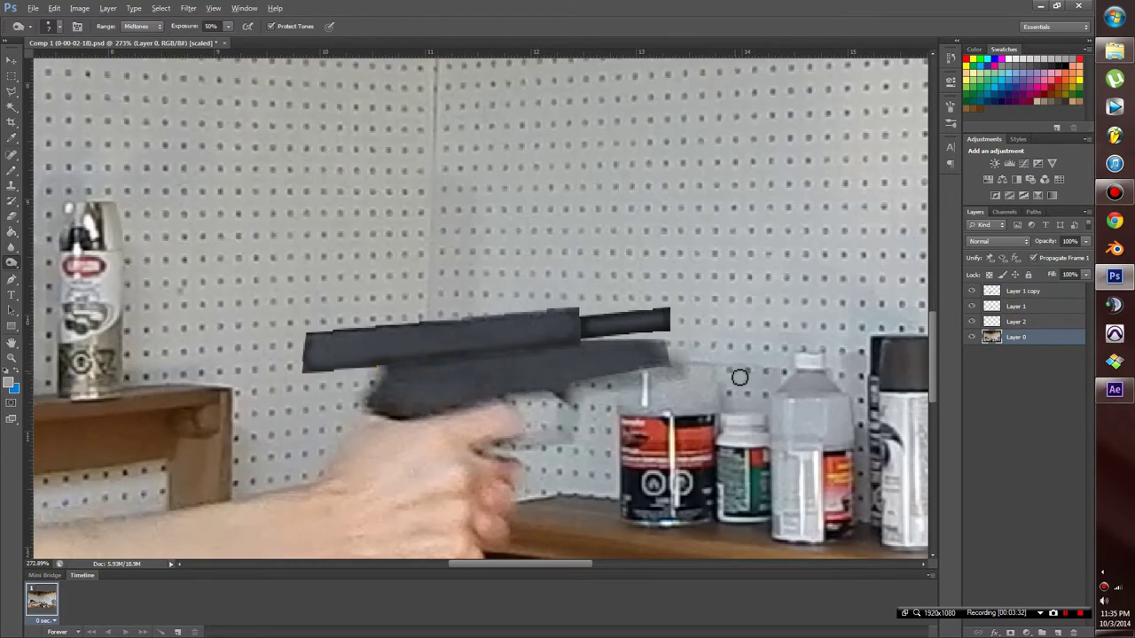
Export the edited frame for web as a 1920 x 1080 PNG-24 into the Actual Effect folder
scroll(739, 376, "down", 7)
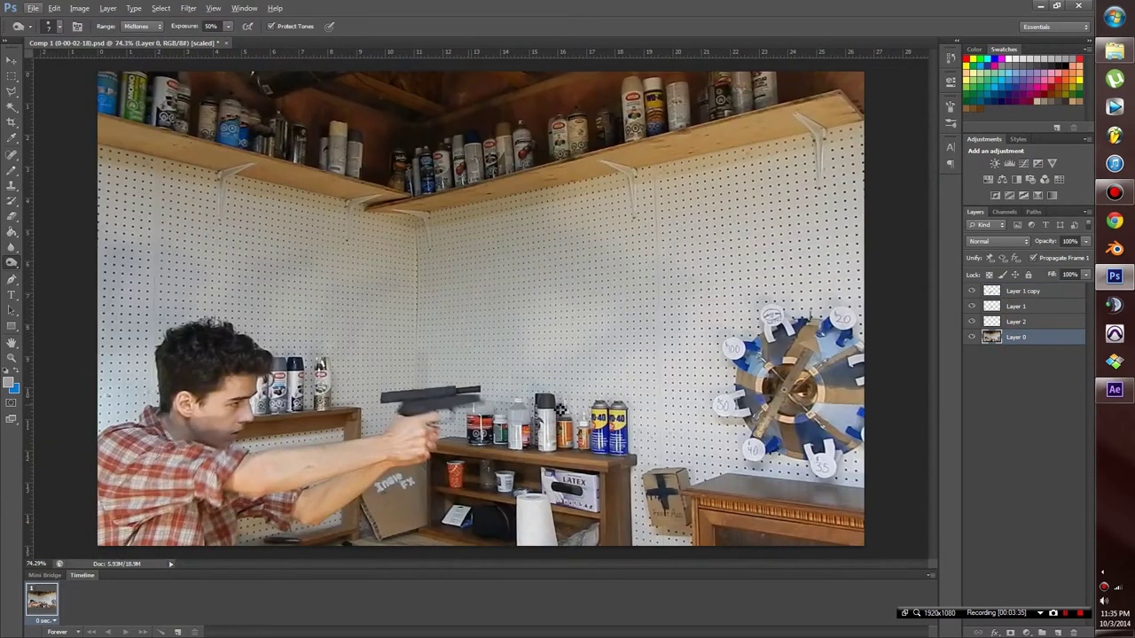
scroll(588, 420, "down", 3)
scroll(902, 401, "down", 2)
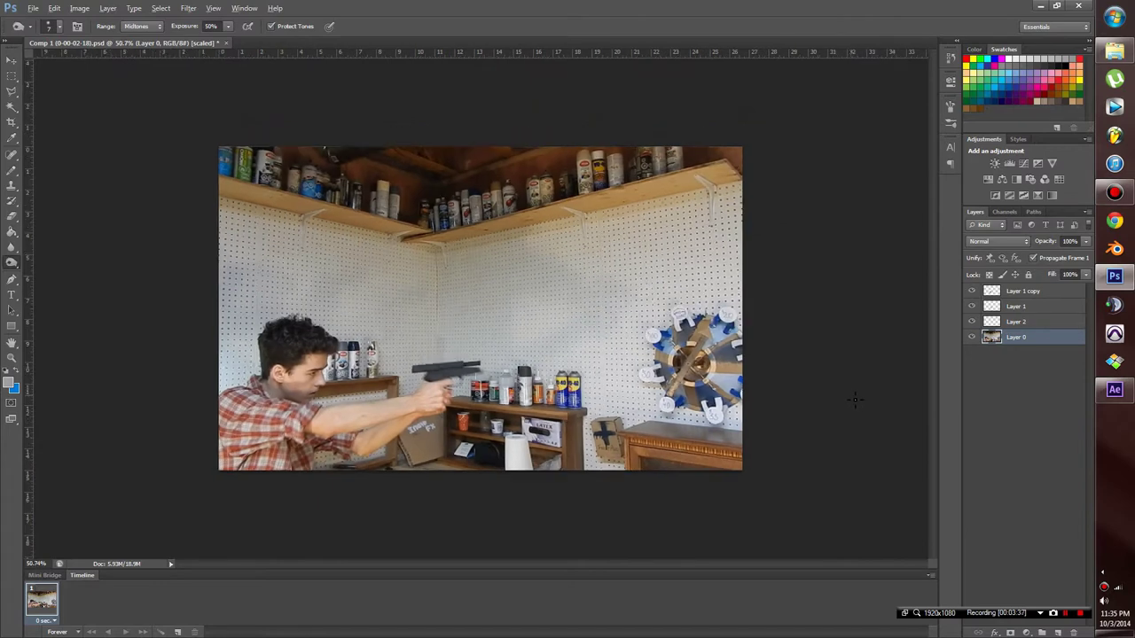
left_click(32, 8)
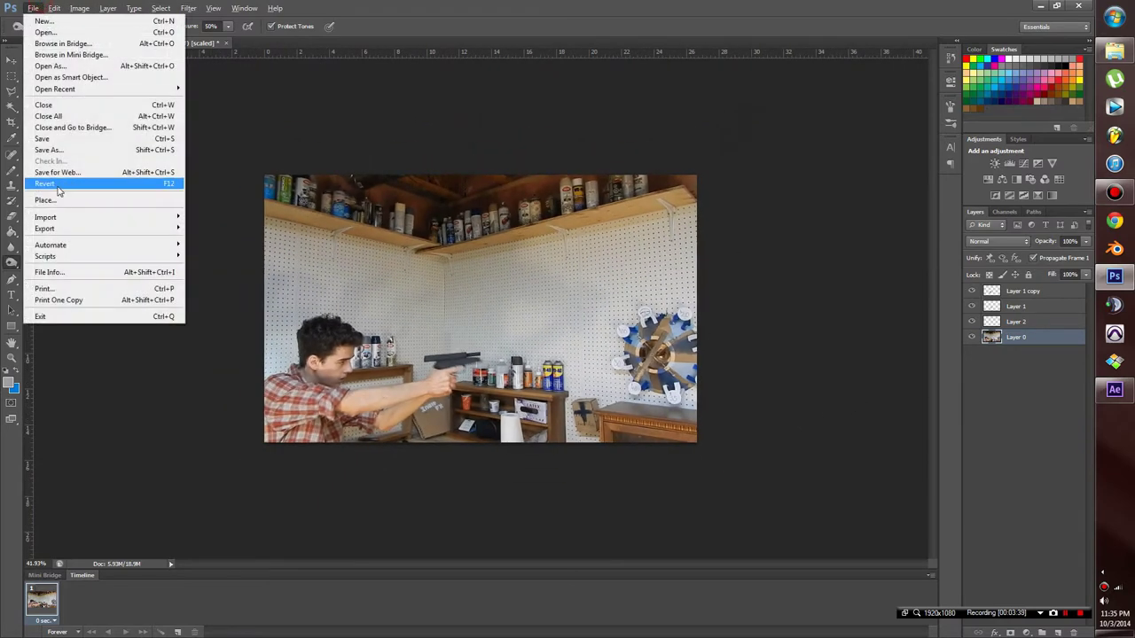
left_click(89, 172)
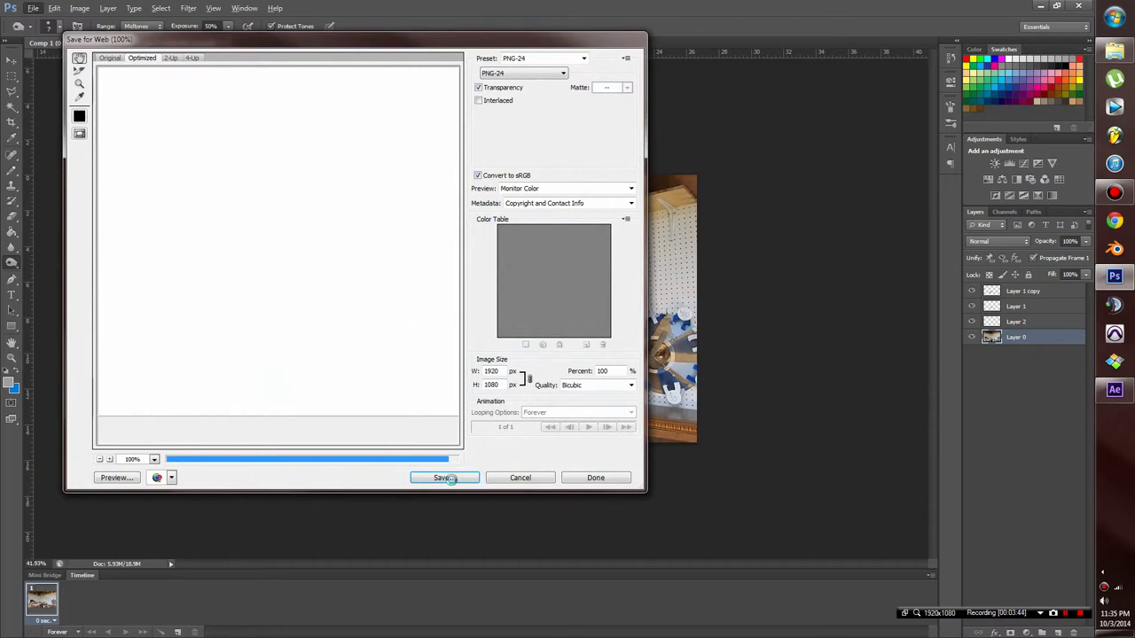
left_click(446, 478)
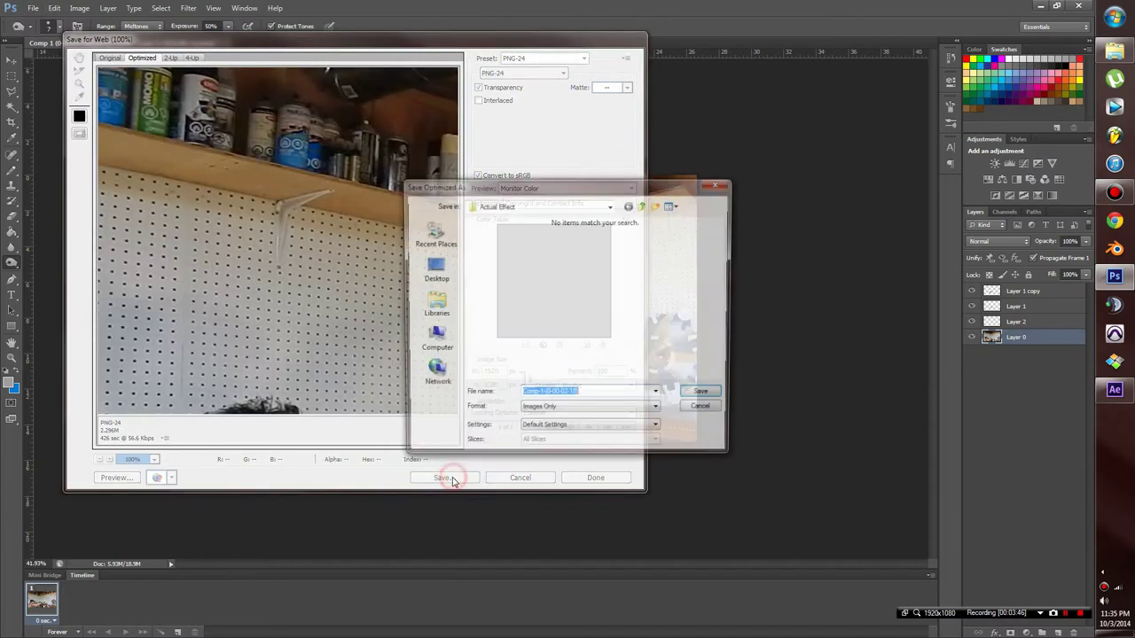
left_click(697, 395)
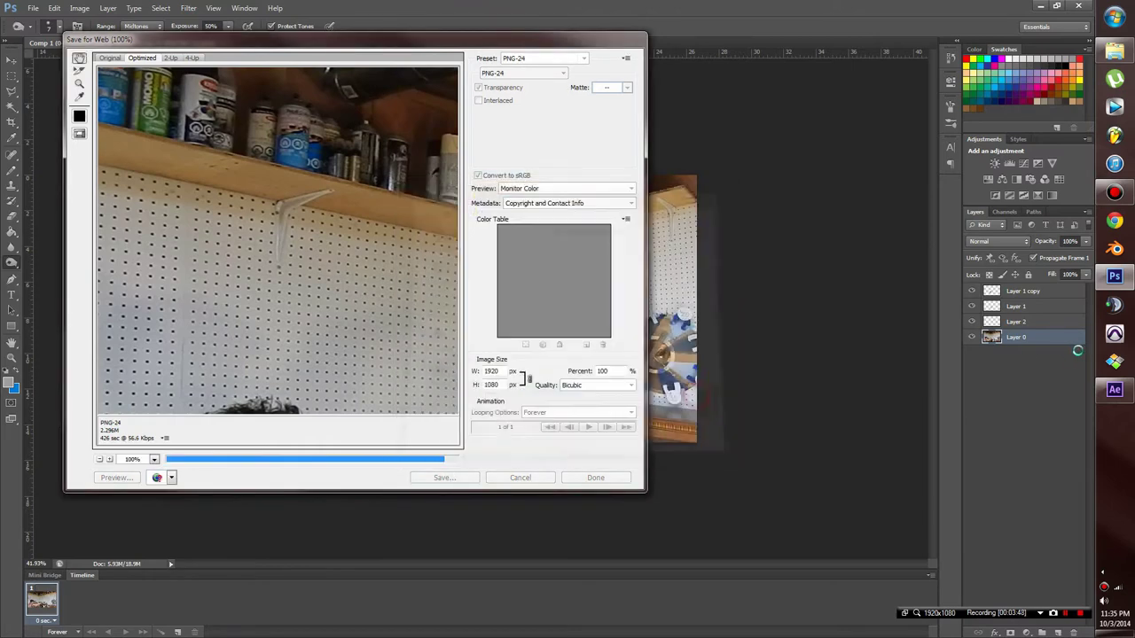
Switch to After Effects, import the exported PNG frame and place it above Shooting.MOV in Comp 1
left_click(1114, 390)
left_click_drag(2, 170, 53, 229)
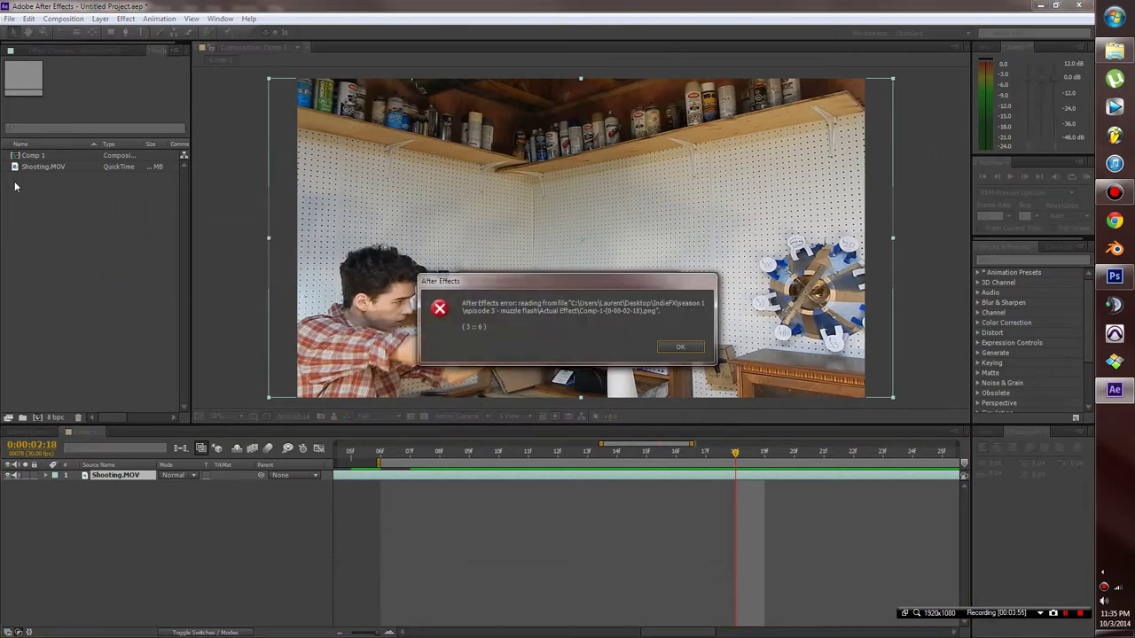
left_click(677, 347)
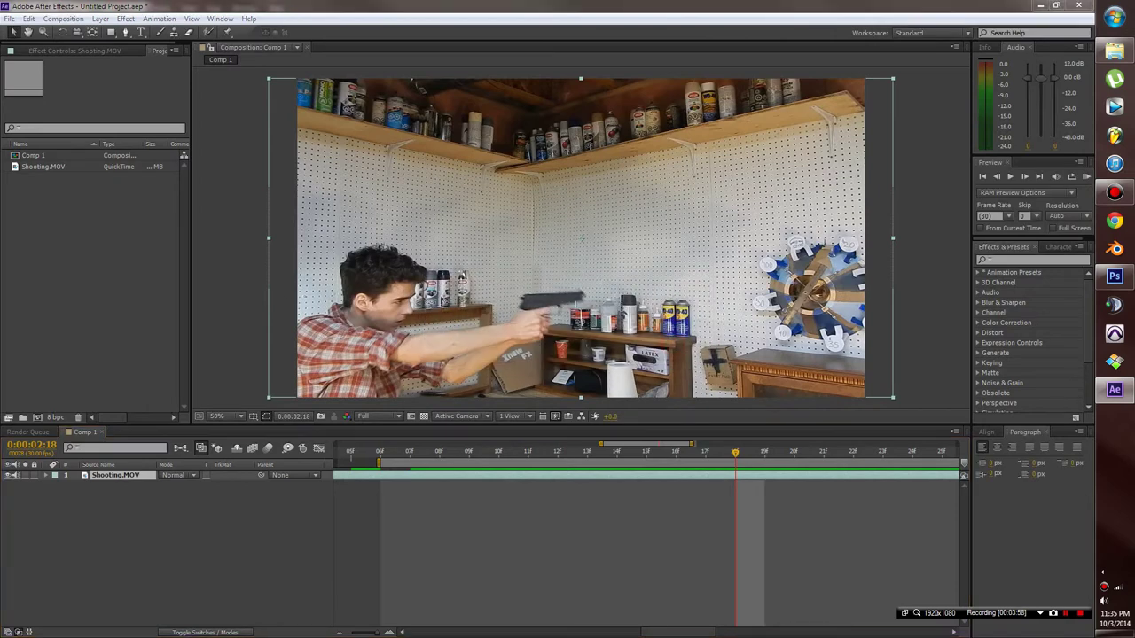
left_click_drag(44, 166, 199, 468)
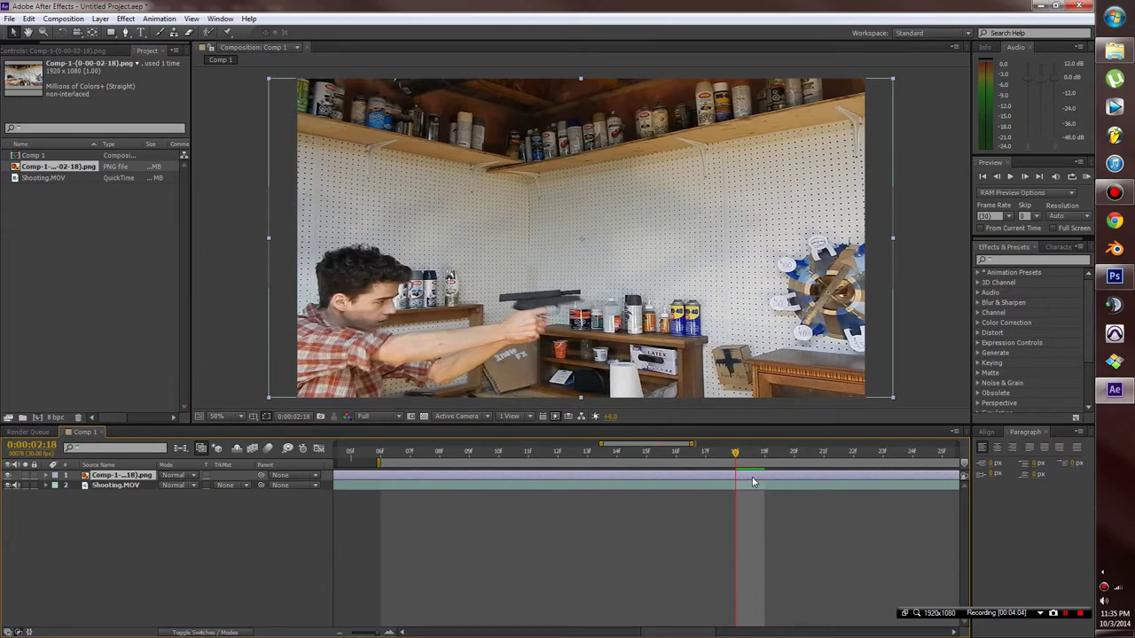
Split the PNG layer at 0:00:02:18 and 0:00:02:19 and delete the pieces before and after that single frame
key("ctrl+shift+d")
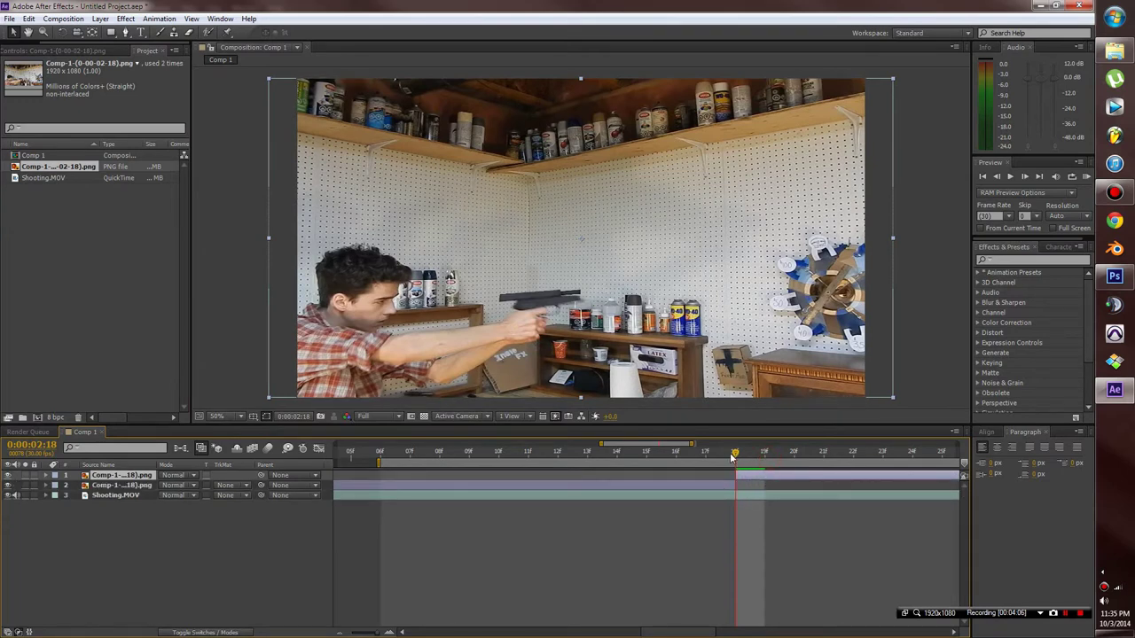
left_click(765, 457)
left_click(780, 477)
key("ctrl+shift+d")
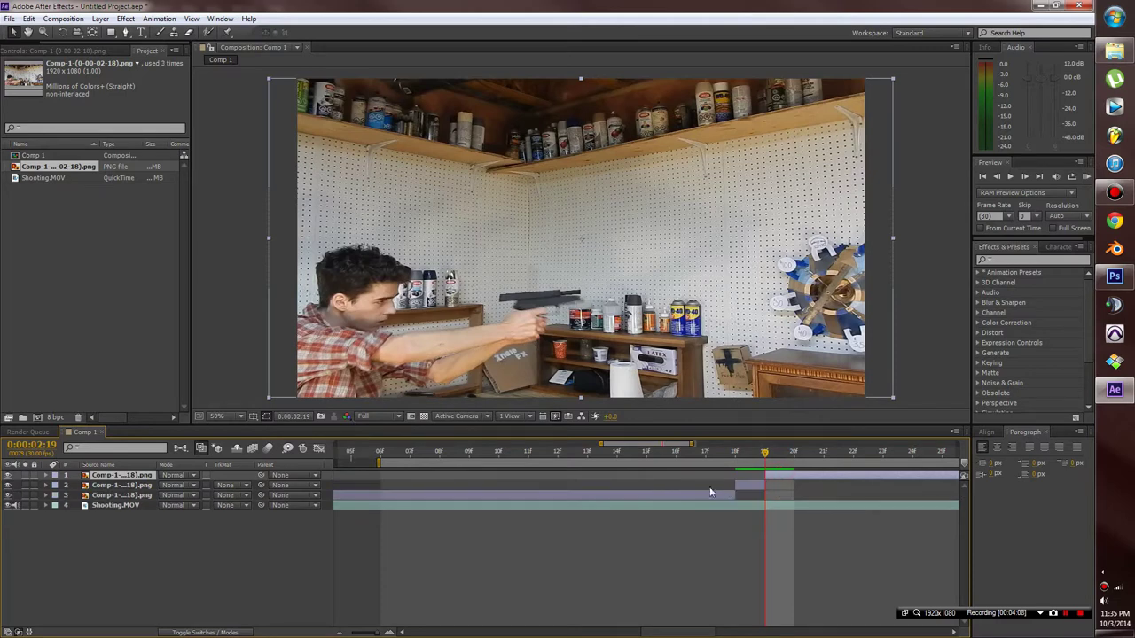
left_click(697, 495)
key("Delete")
left_click(808, 477)
key("Delete")
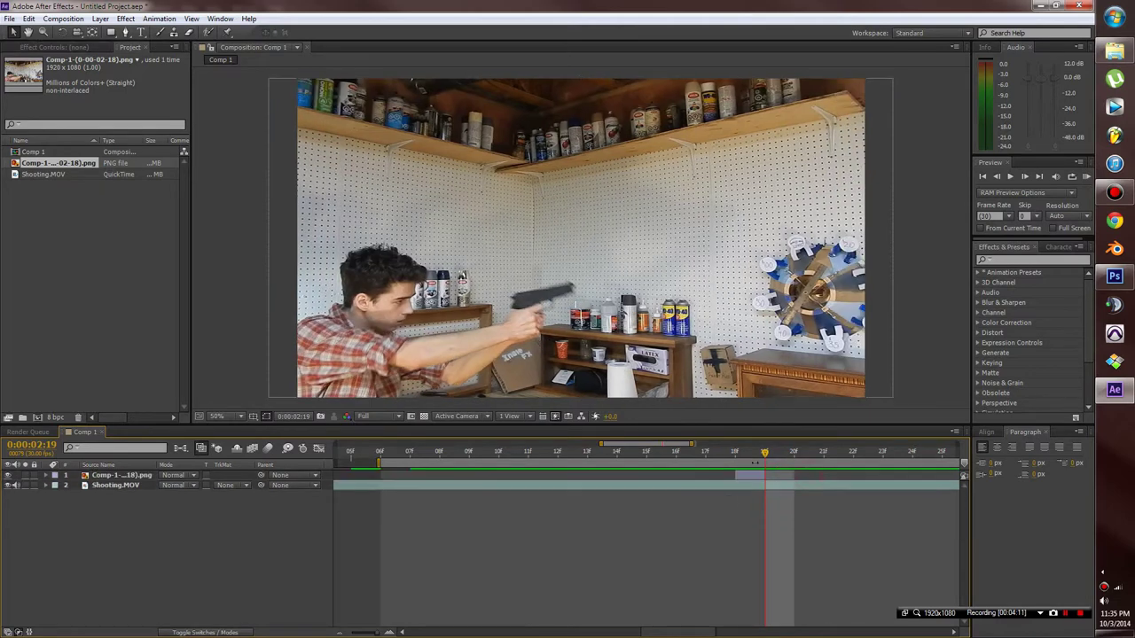
At 0:00:02:18, narrow the PNG layer horizontally until it lines up with the visible footage
left_click_drag(763, 461, 736, 460)
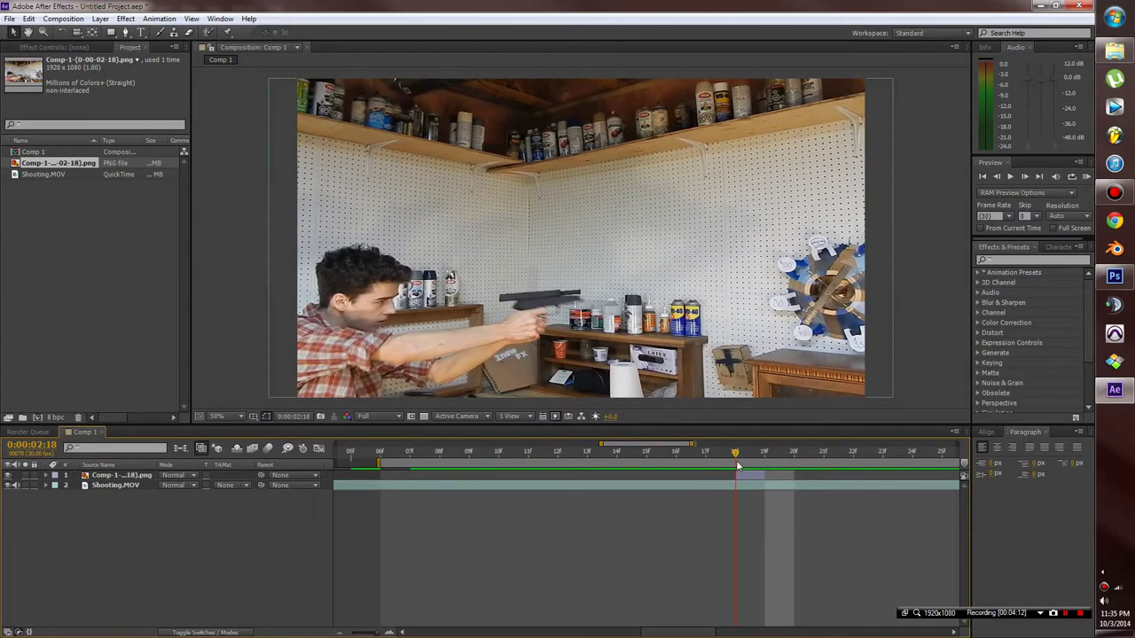
left_click(749, 476)
left_click(893, 240)
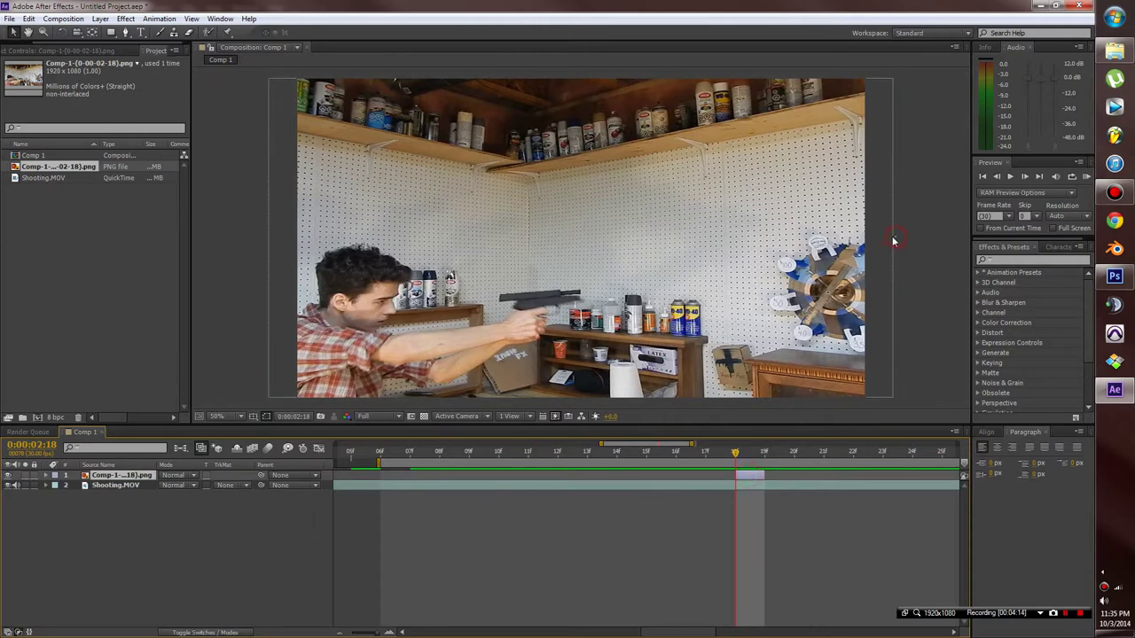
left_click(890, 243)
left_click_drag(894, 243, 866, 239)
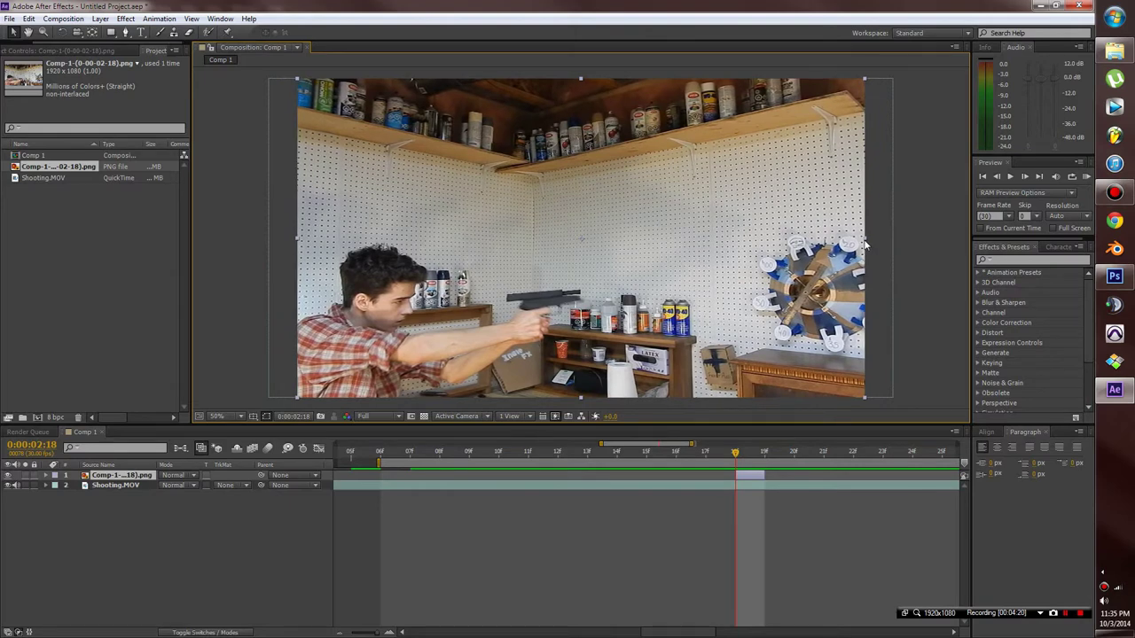
Extend the work area to cover the whole Comp 1 timeline
left_click_drag(735, 457, 801, 473)
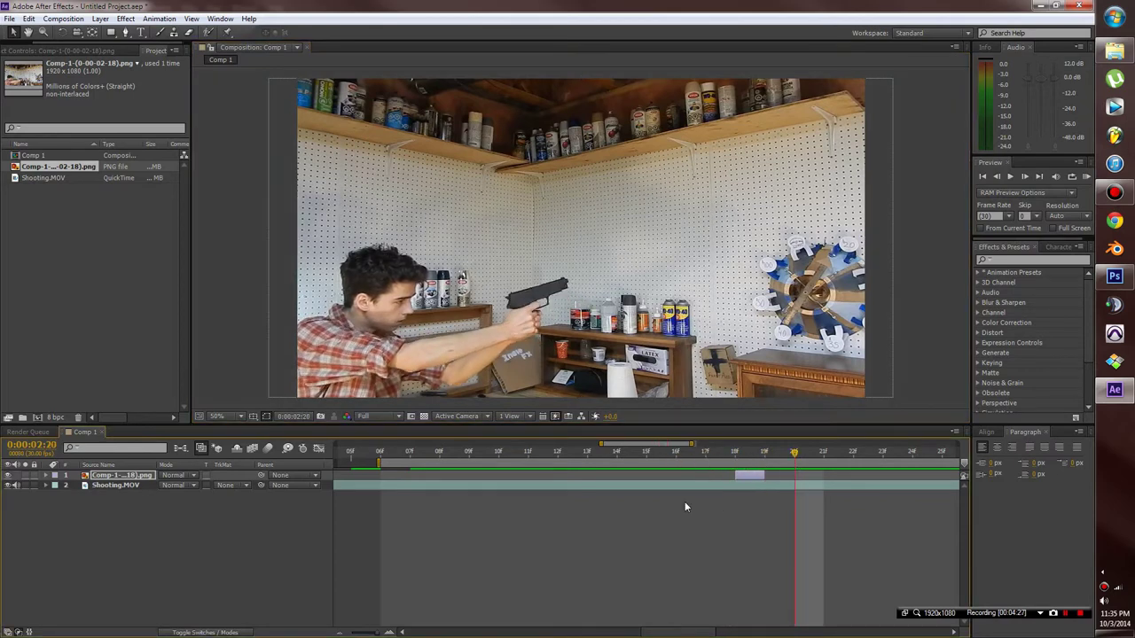
left_click_drag(364, 630, 323, 635)
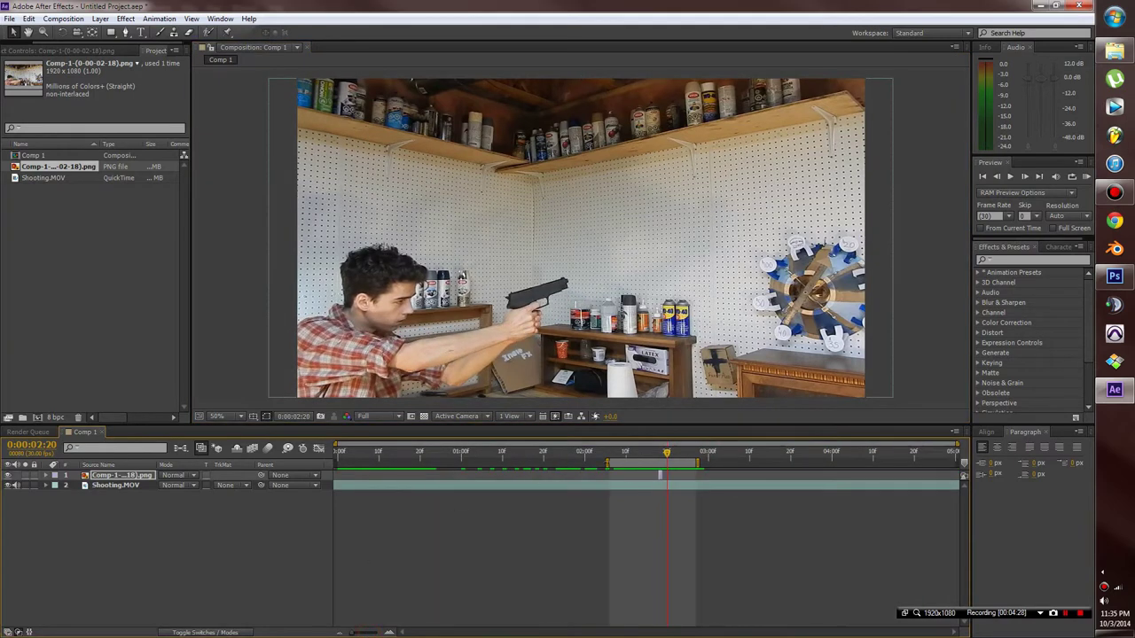
left_click_drag(677, 458, 220, 474)
left_click_drag(698, 463, 959, 466)
left_click_drag(663, 455, 650, 455)
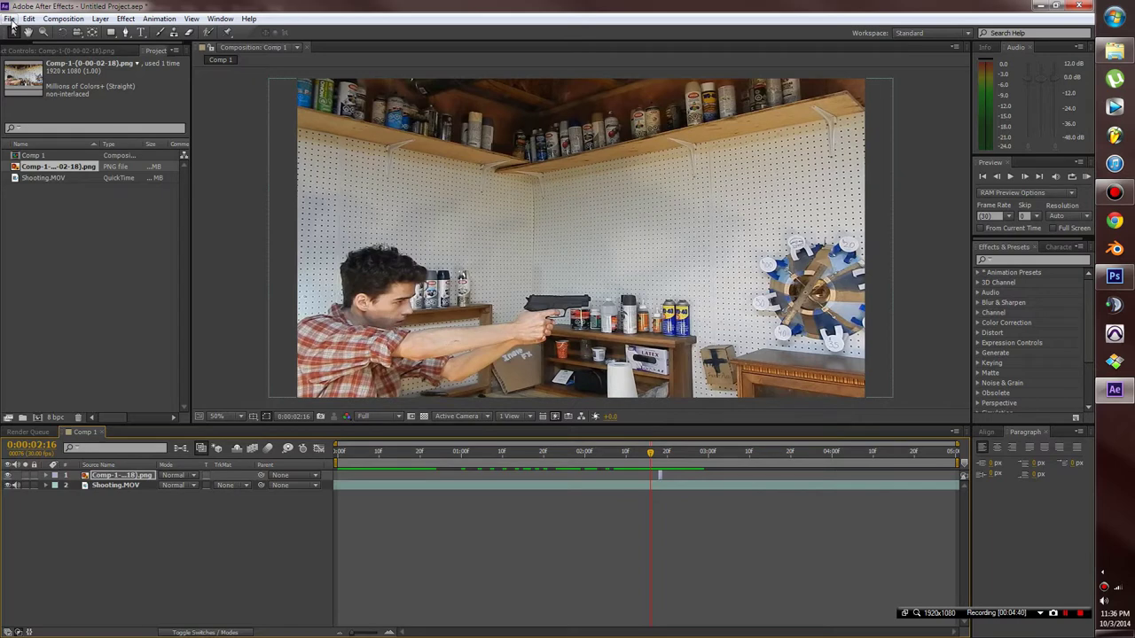
Add Comp 1 to the render queue, remove the finished Photoshop item, and render with Best Settings and Lossless output
left_click(60, 20)
left_click(110, 107)
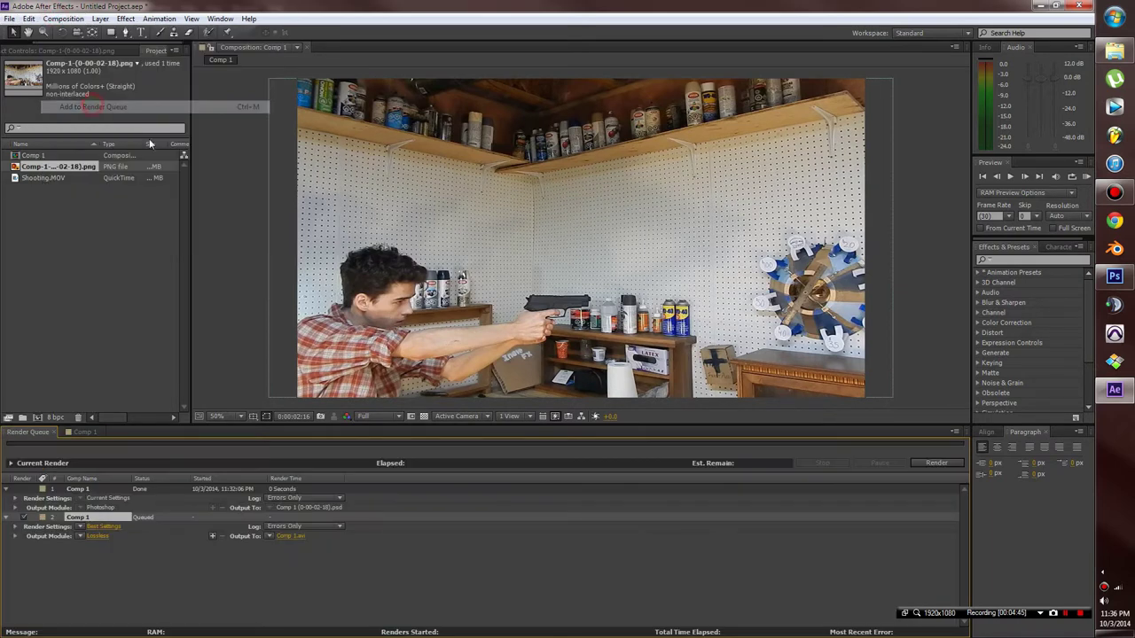
left_click(77, 489)
key("Delete")
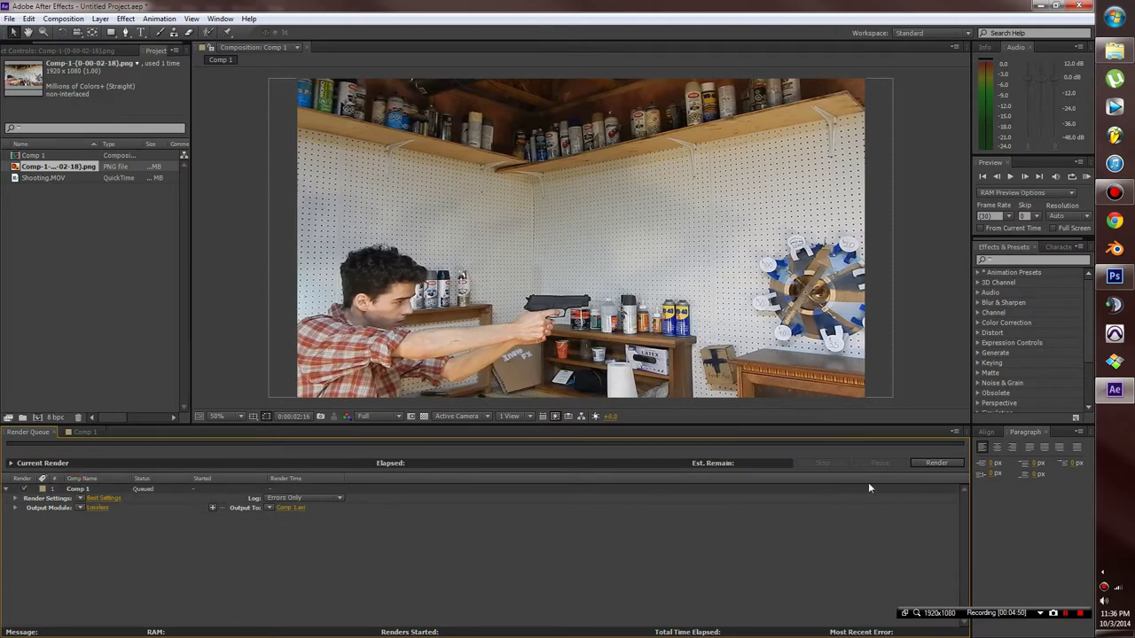
left_click(936, 464)
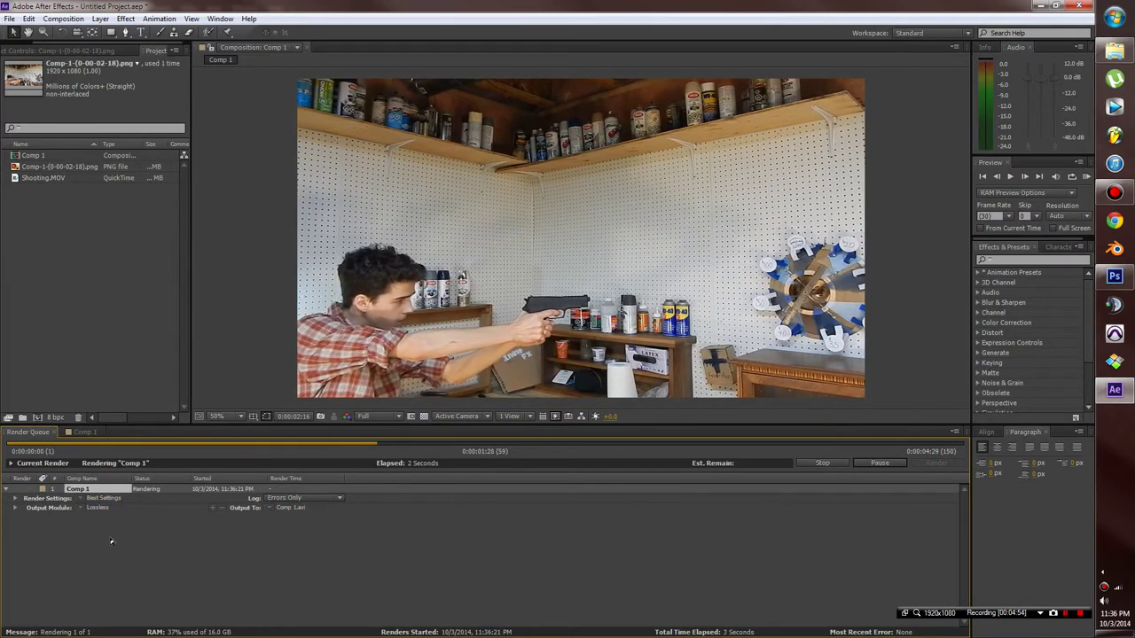
Import the rendered Comp 1.avi into the Comp 1 timeline and delete the PNG and Shooting.MOV layers above it
left_click(83, 432)
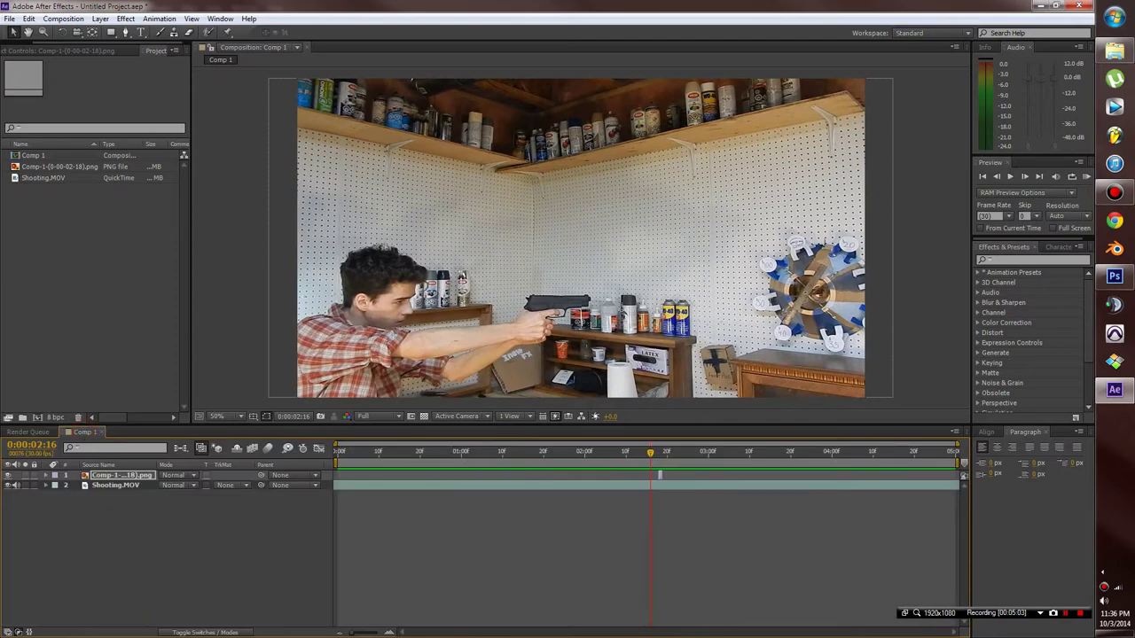
left_click_drag(2, 222, 80, 244)
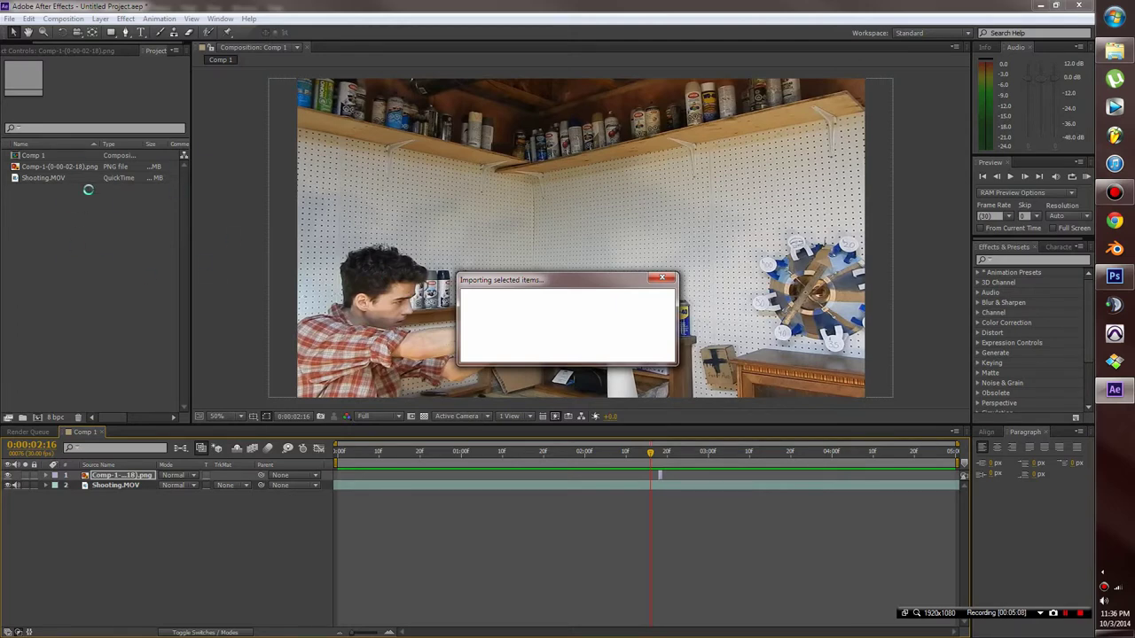
left_click_drag(51, 172, 120, 538)
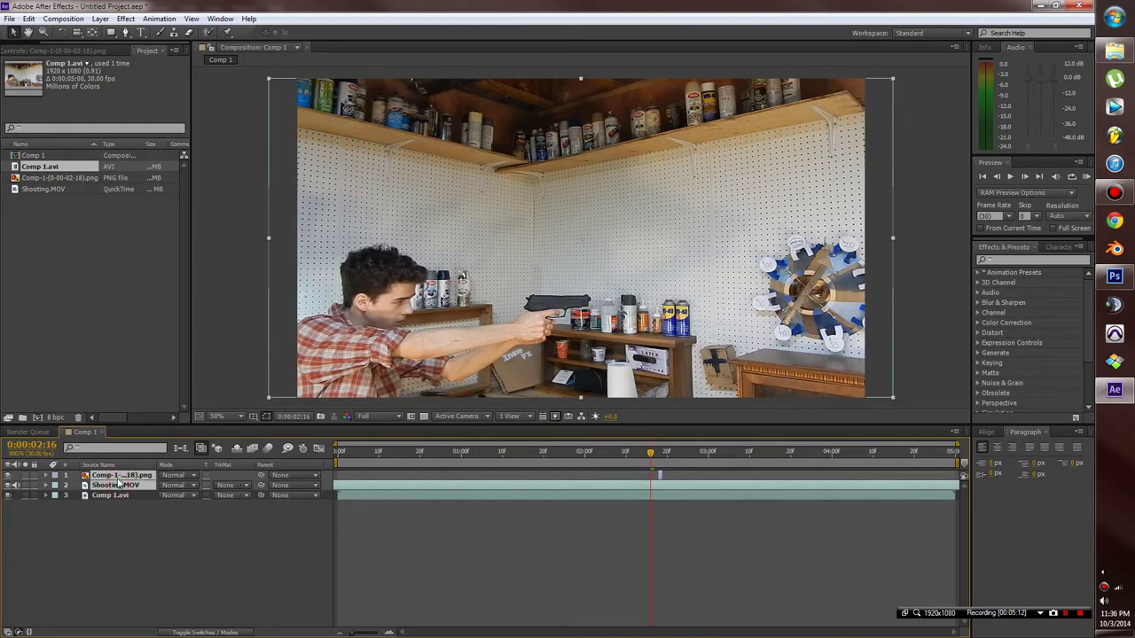
key("Delete")
Narrow the work area to a short range around 0:00:02:18, where the slide is pulled back
mouse_move(651, 456)
left_mouse_down()
mouse_move(641, 455)
mouse_move(712, 457)
mouse_move(658, 461)
left_mouse_up()
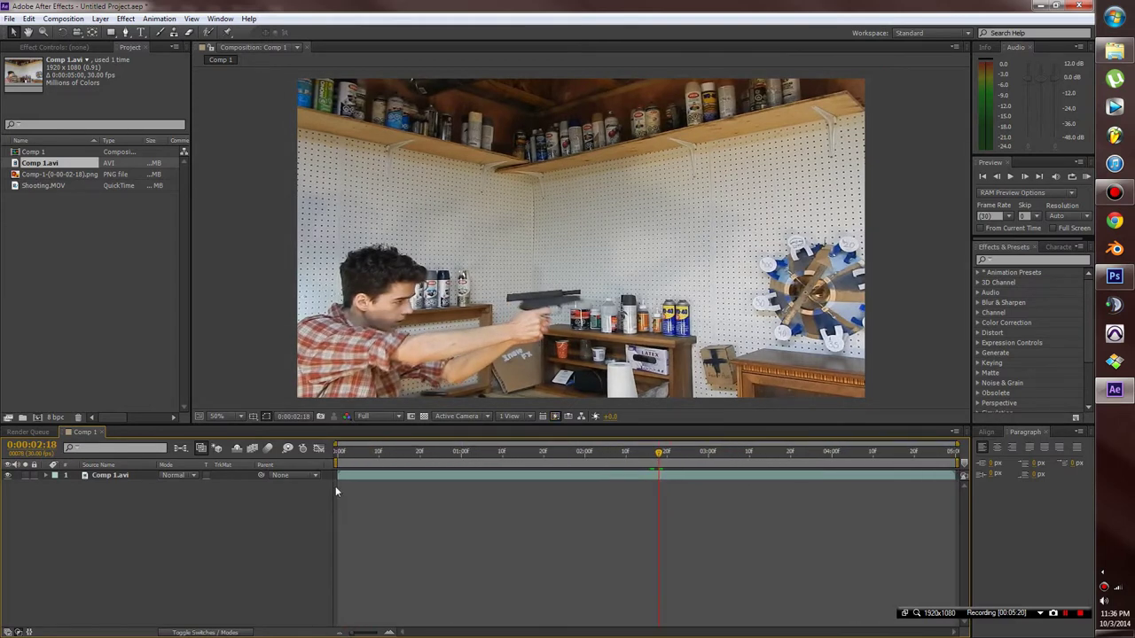
left_click_drag(339, 465, 601, 463)
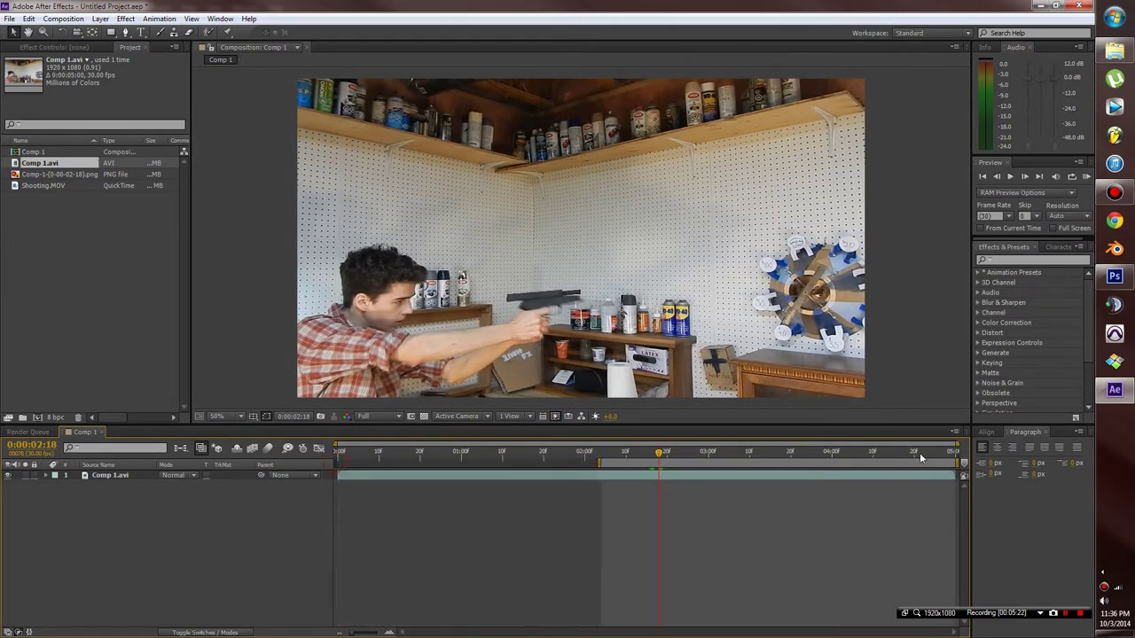
left_click_drag(956, 464, 658, 458)
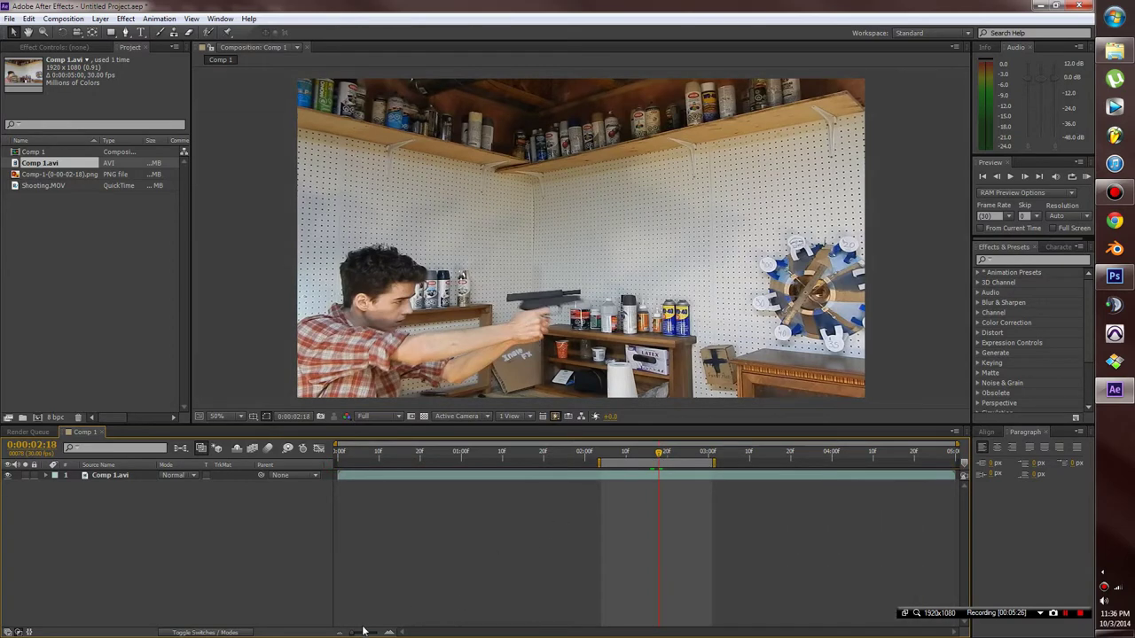
Go to 0:00:02:17, import Muzzle FLash.jpg and place it as a layer above Comp 1.avi
left_click_drag(360, 632, 380, 634)
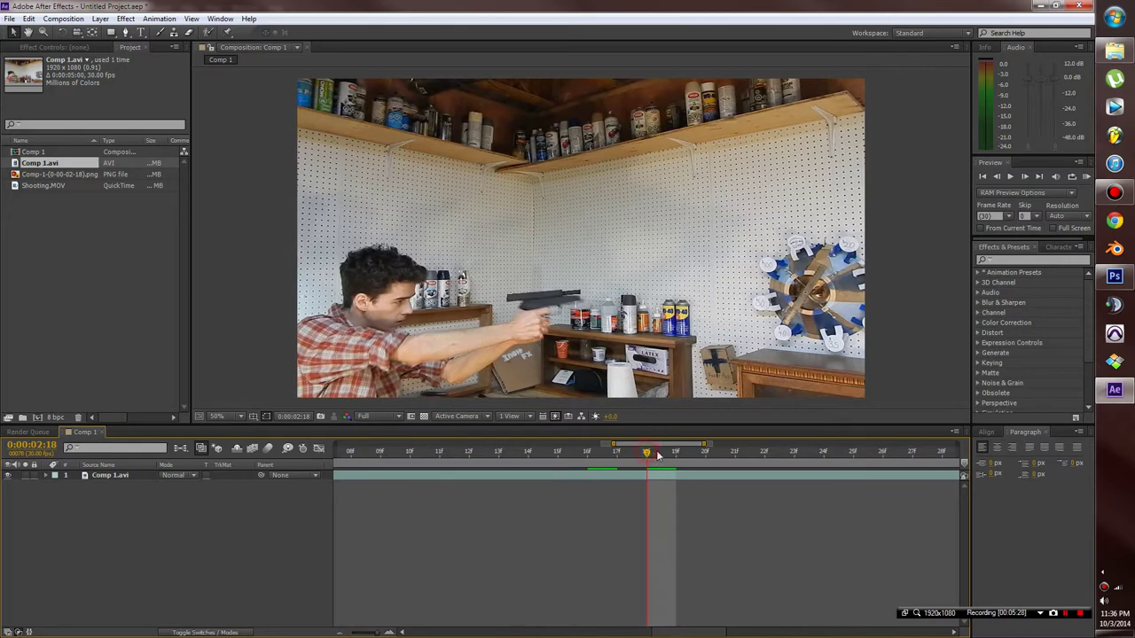
left_click(630, 457)
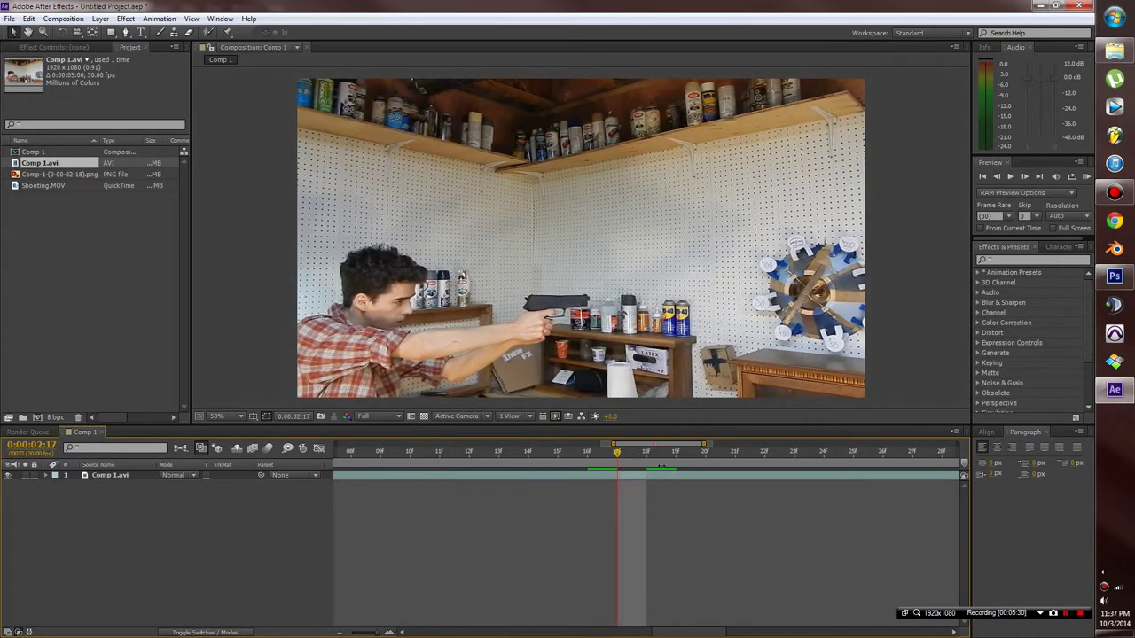
left_click_drag(5, 202, 124, 213)
left_click_drag(72, 184, 133, 470)
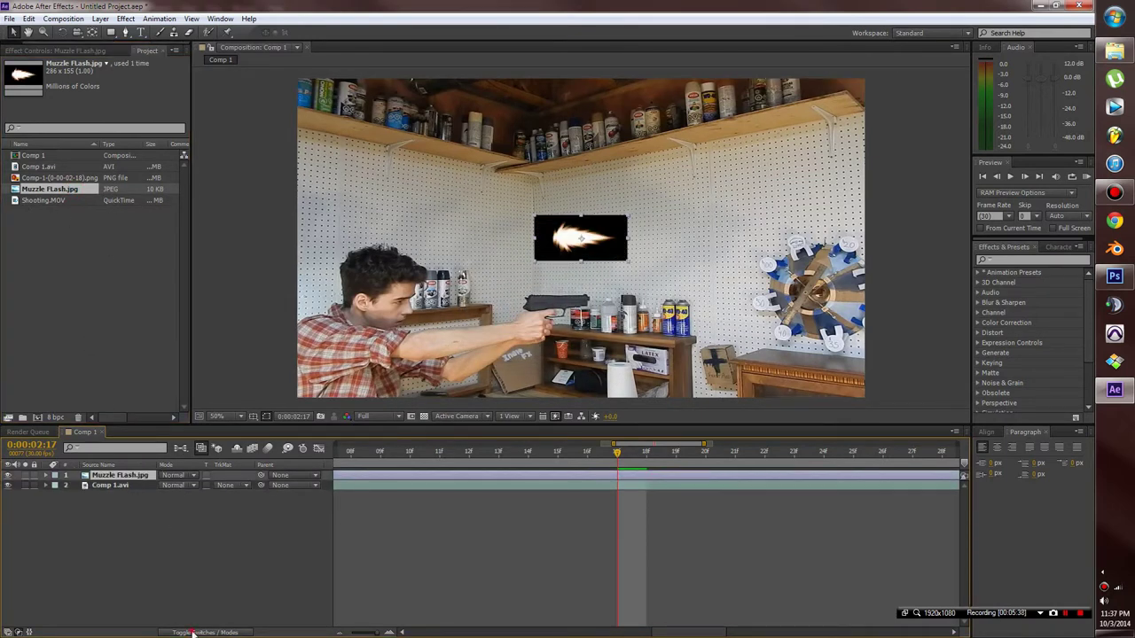
Set the muzzle flash layer's blending mode to Screen, then enlarge it and position it at the gun's muzzle
left_click(185, 476)
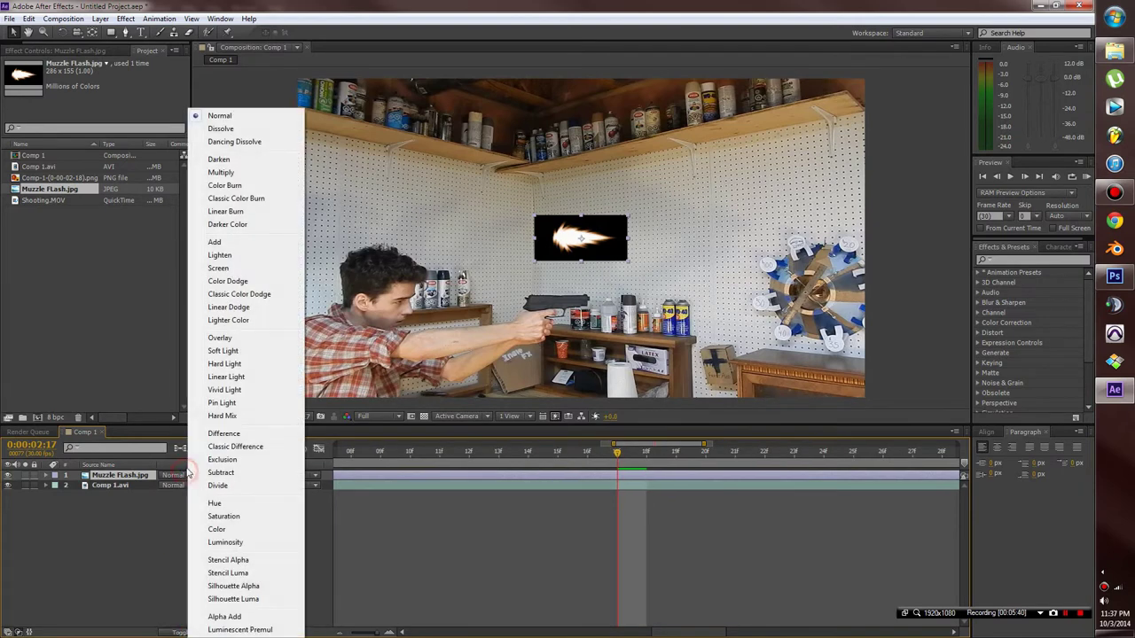
left_click(222, 268)
left_click_drag(601, 239, 641, 305)
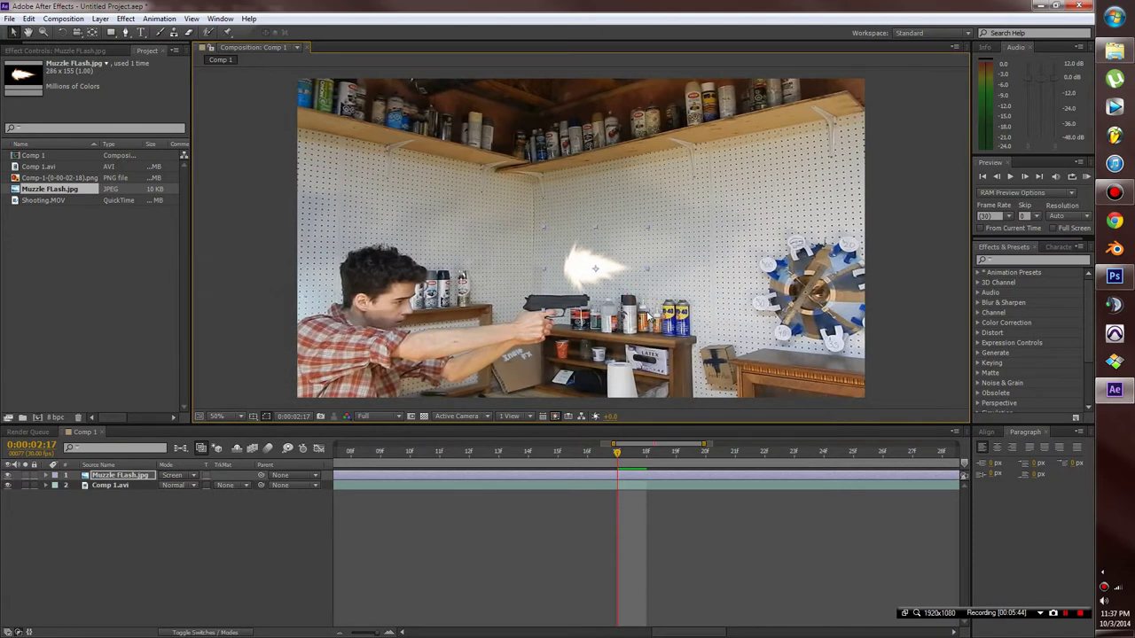
left_click_drag(579, 258, 603, 297)
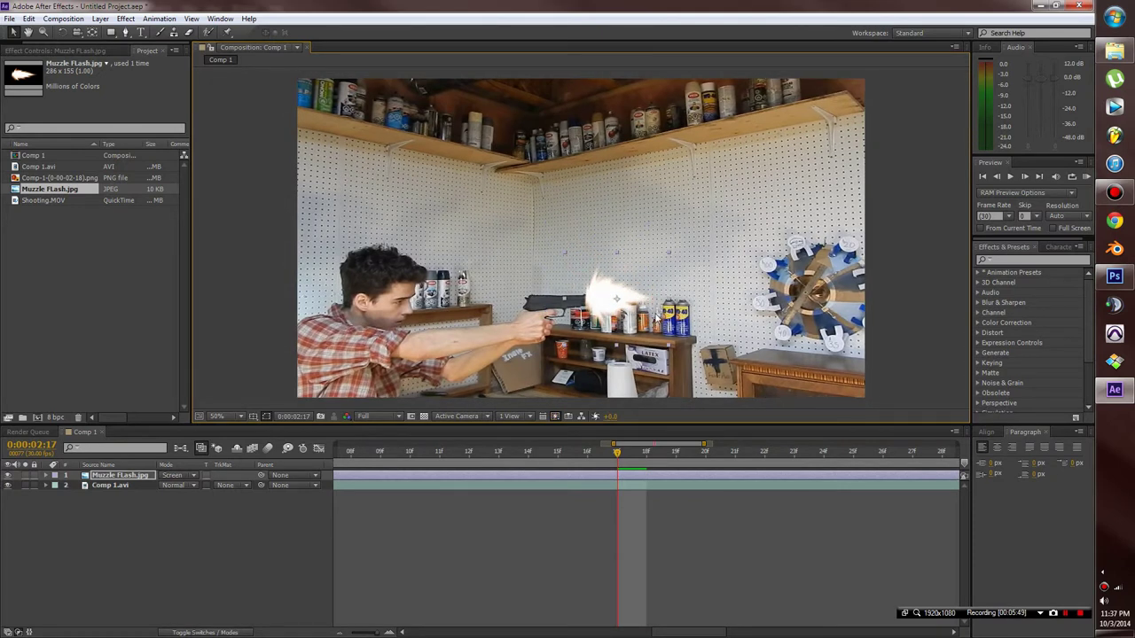
Split the muzzle flash layer at 0:00:02:17, delete the piece before it, and go to 0:00:02:18
key("ctrl+shift+d")
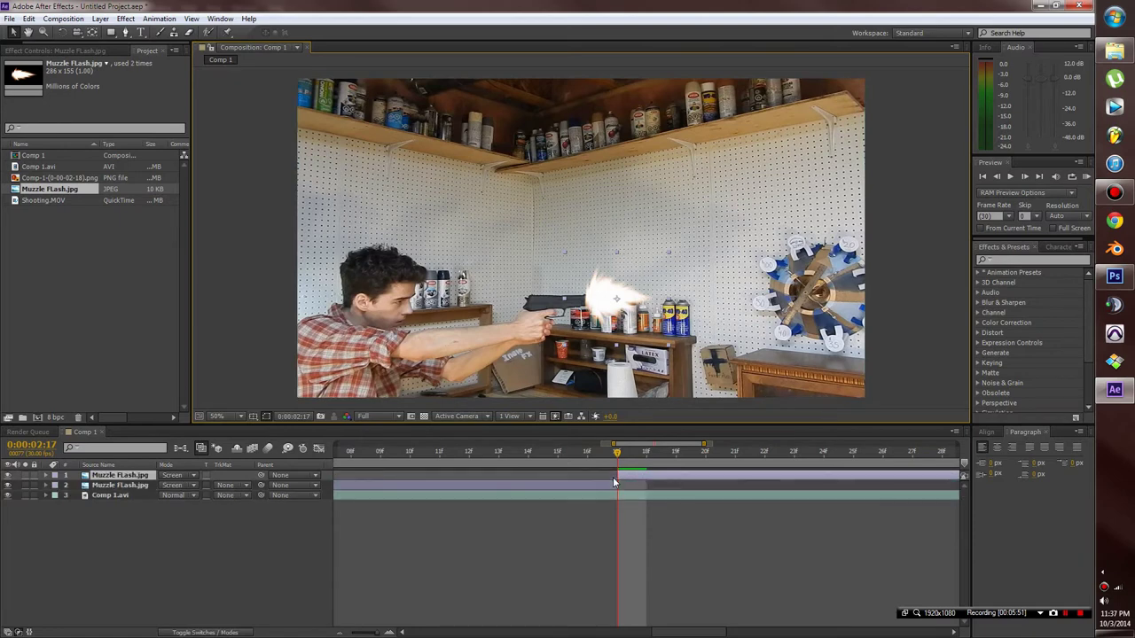
left_click(594, 484)
key("Delete")
left_click(646, 455)
mouse_move(646, 460)
left_mouse_down()
mouse_move(672, 461)
mouse_move(648, 461)
left_mouse_up()
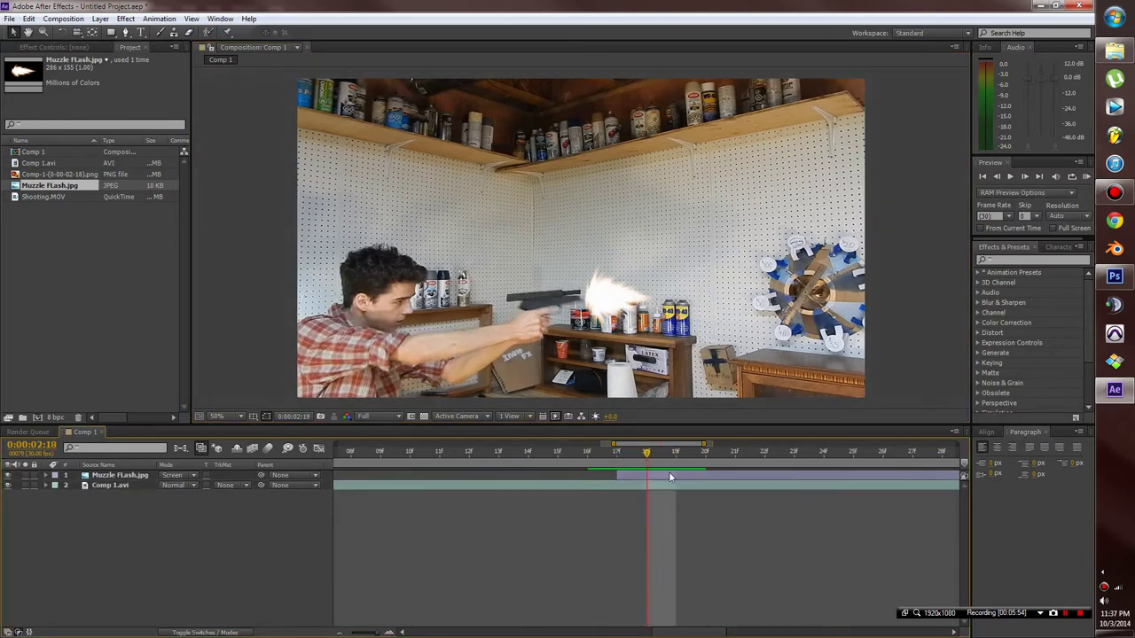
key("ctrl+shift+d")
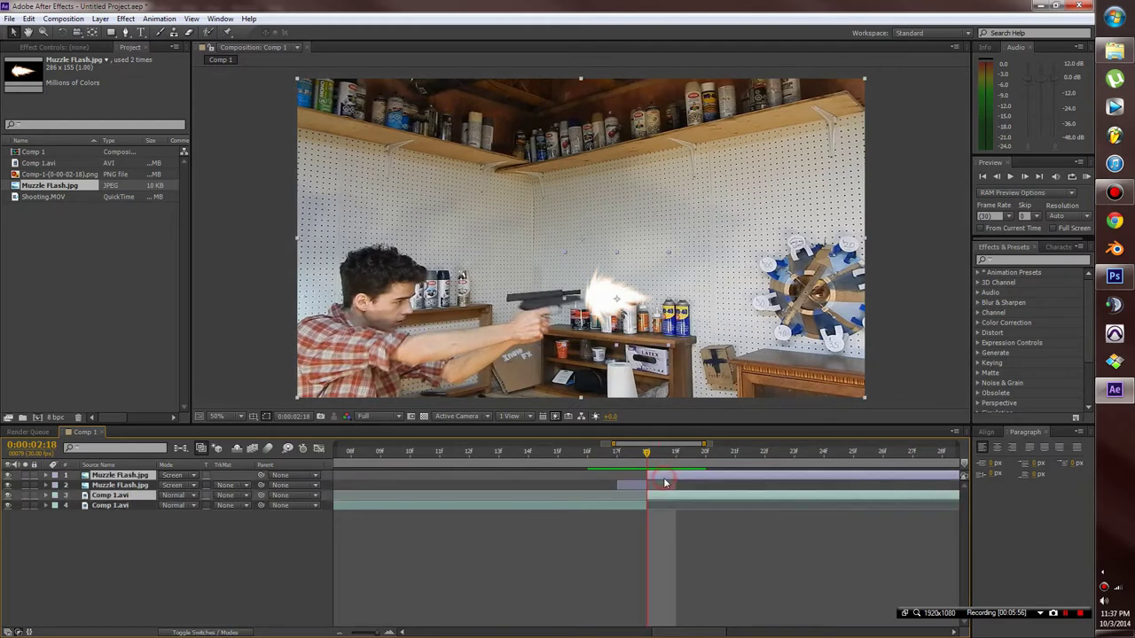
key("Delete")
key("ctrl+z")
left_click(665, 476)
left_click(133, 476)
left_click(167, 575)
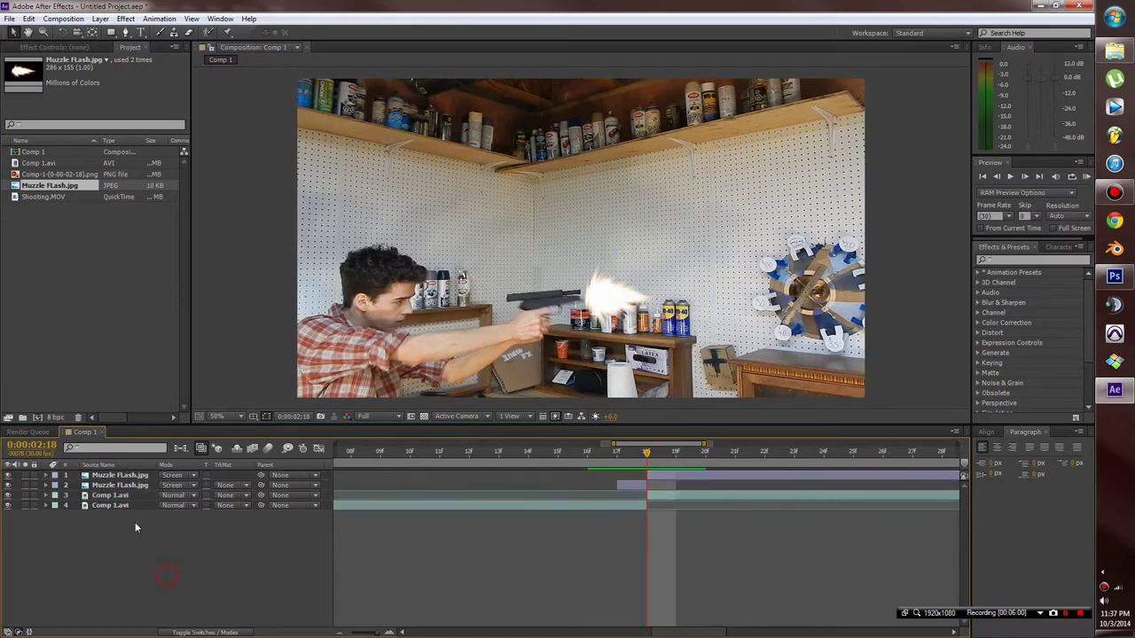
key("ctrl+z")
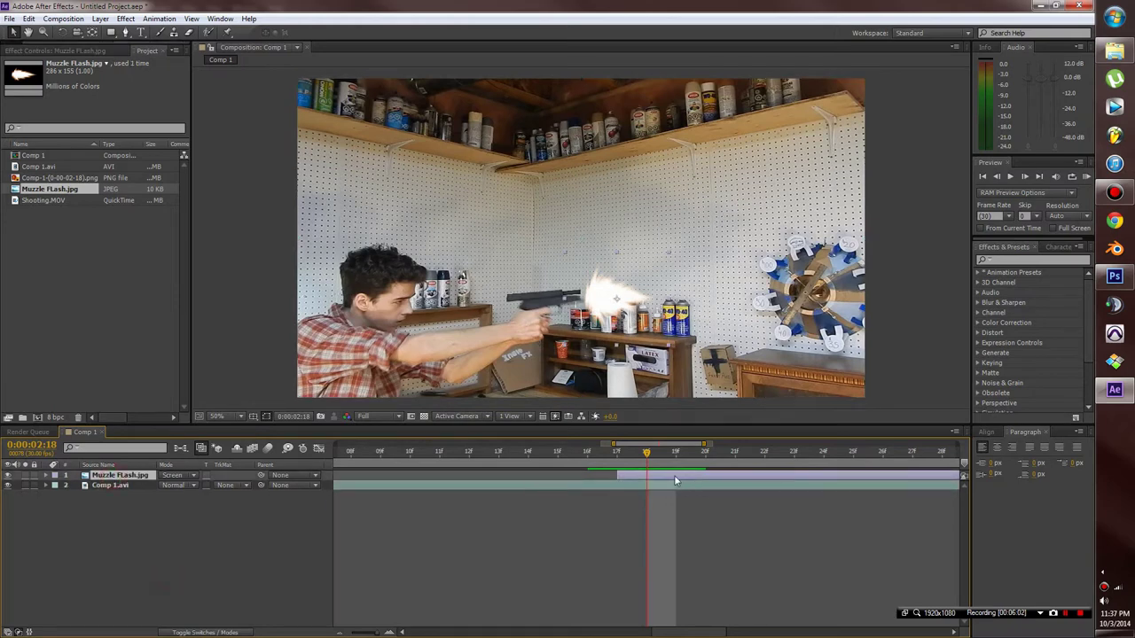
Trim the end of the muzzle flash layer so it spans 0:00:02:17 to 0:00:02:19, and return to 0:00:02:17
key("ctrl+shift+d")
key("Delete")
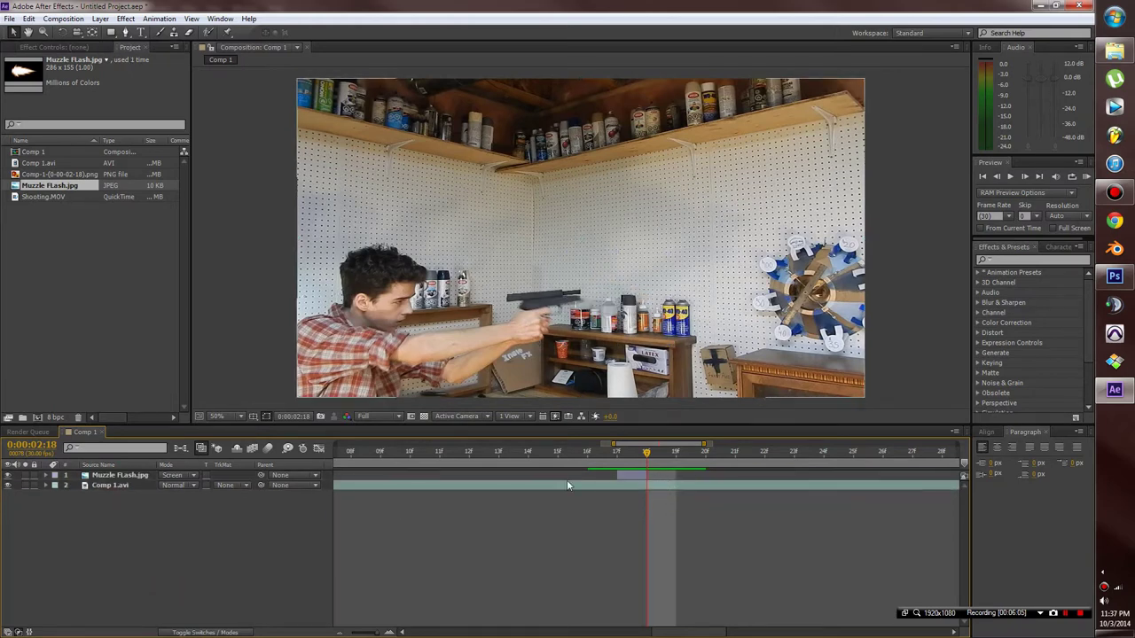
left_click_drag(650, 462, 620, 456)
left_click(665, 479)
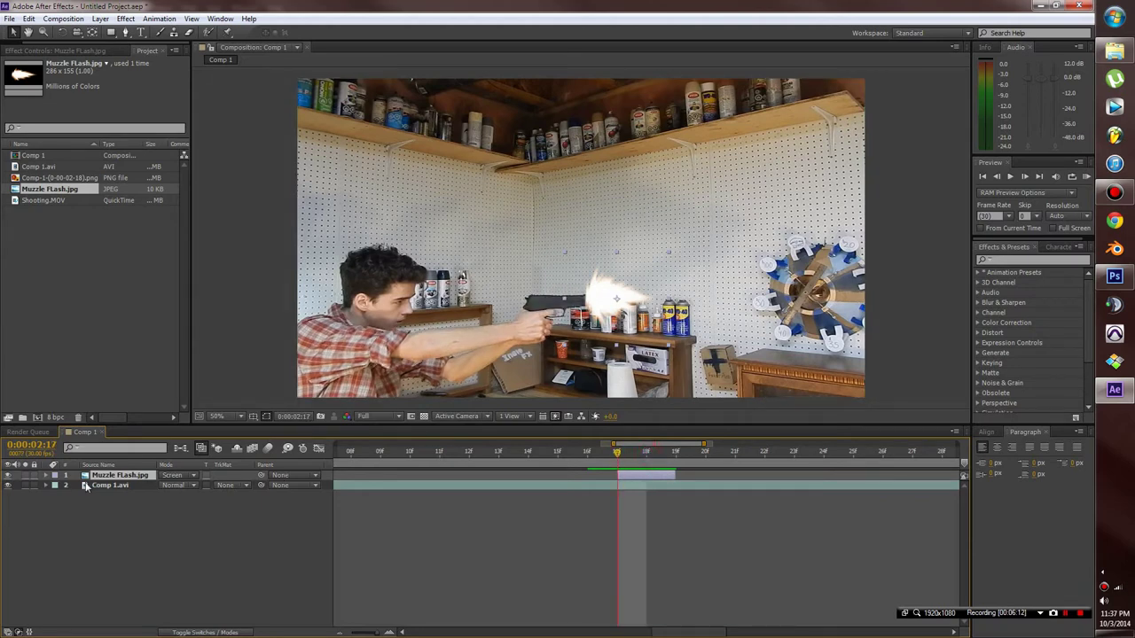
Keyframe the muzzle flash's position at 0:00:02:17 and shift it at 0:00:02:18 to follow the gun's muzzle
left_click(47, 476)
left_click(56, 486)
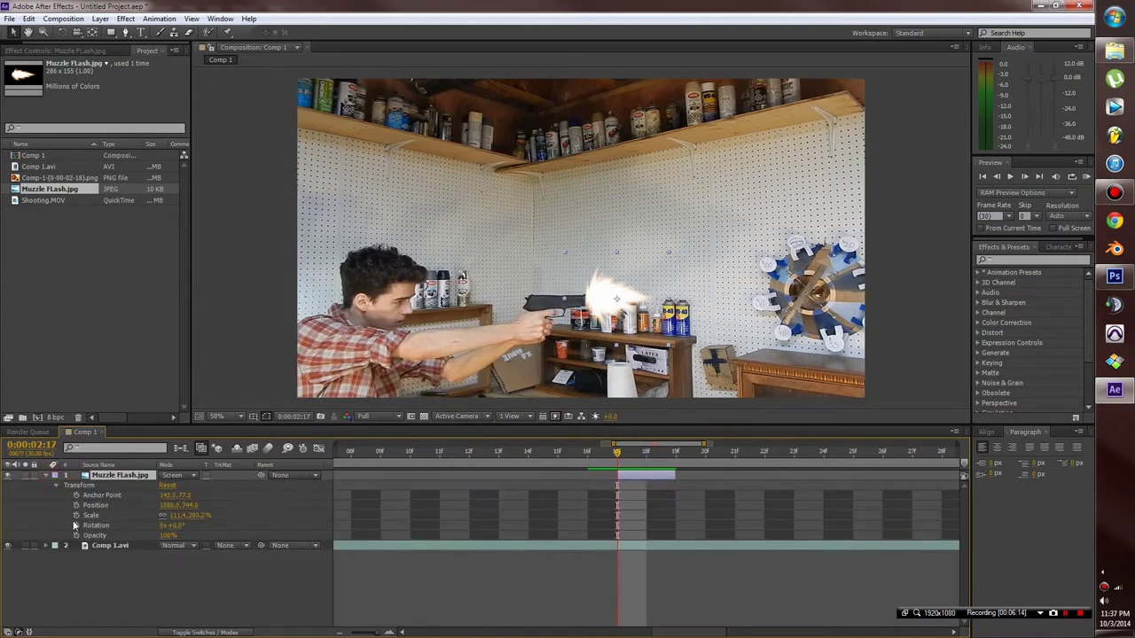
left_click(76, 536)
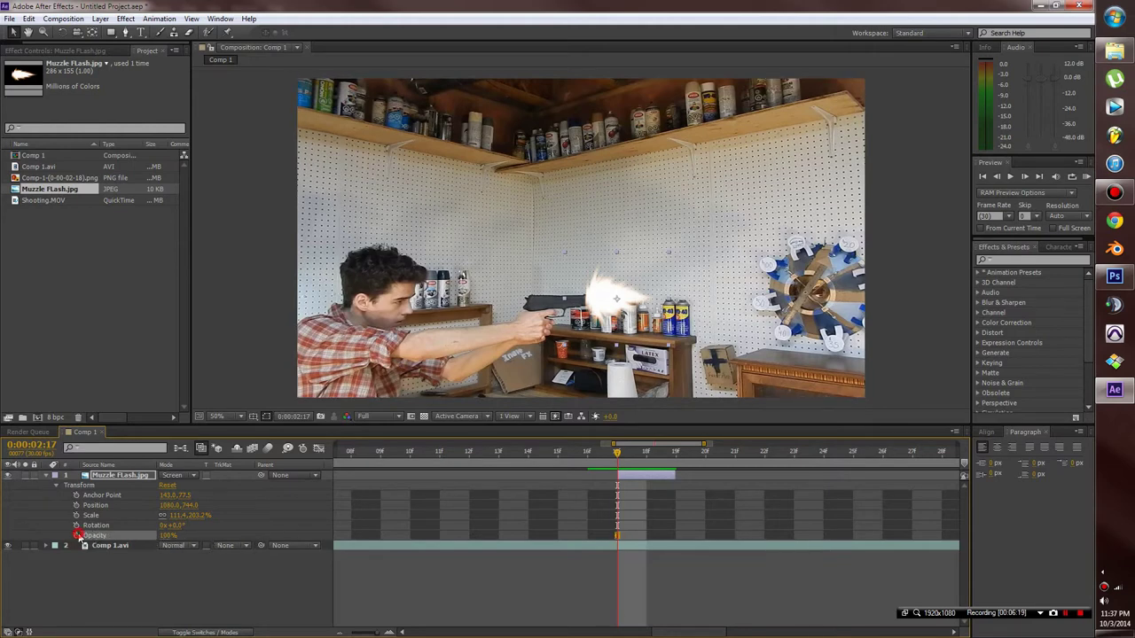
left_click(76, 505)
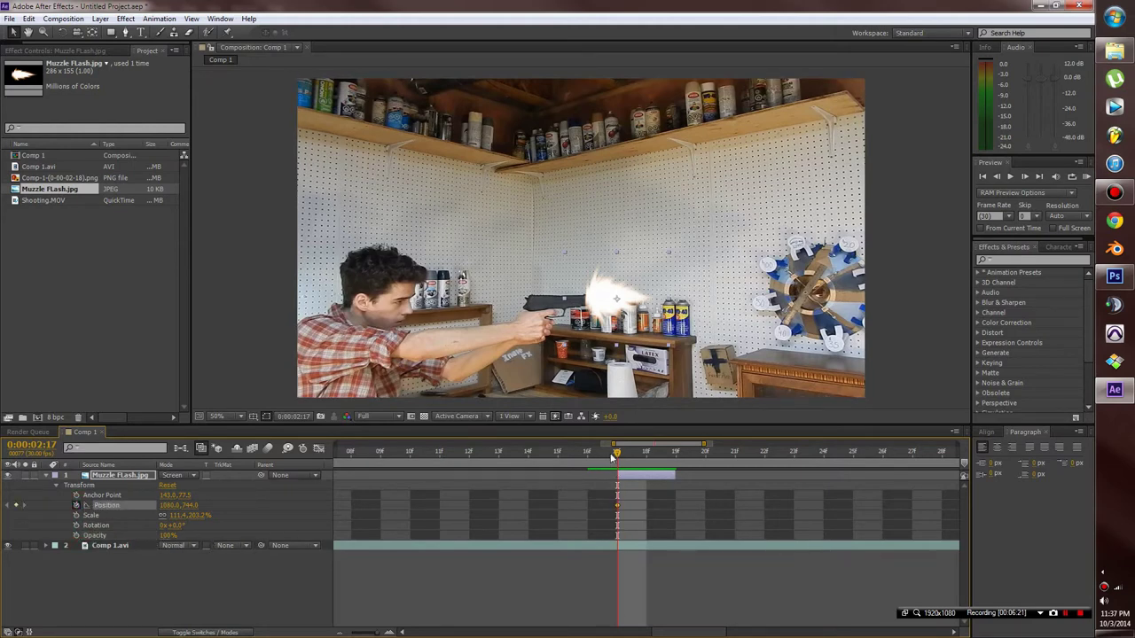
left_click_drag(620, 455, 639, 438)
mouse_move(659, 288)
left_mouse_down()
mouse_move(647, 297)
mouse_move(653, 280)
left_mouse_up()
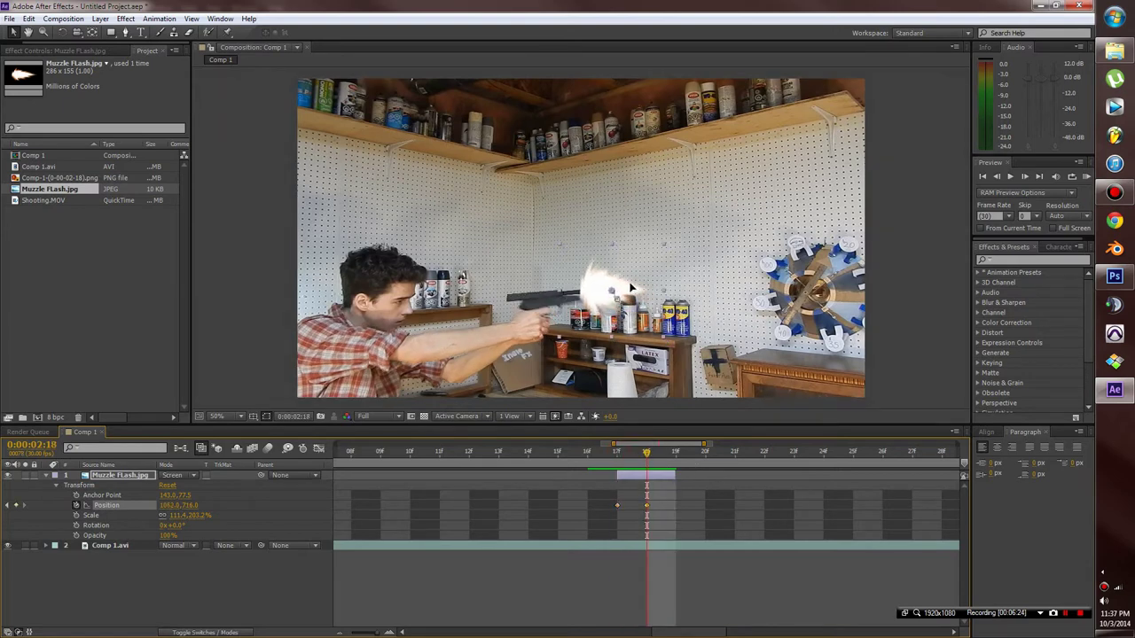
Enable rotation keyframing at 0:00:02:18 and rotate the muzzle flash to about -8.4° to match the gun's tilt
left_click(77, 525)
left_click(62, 32)
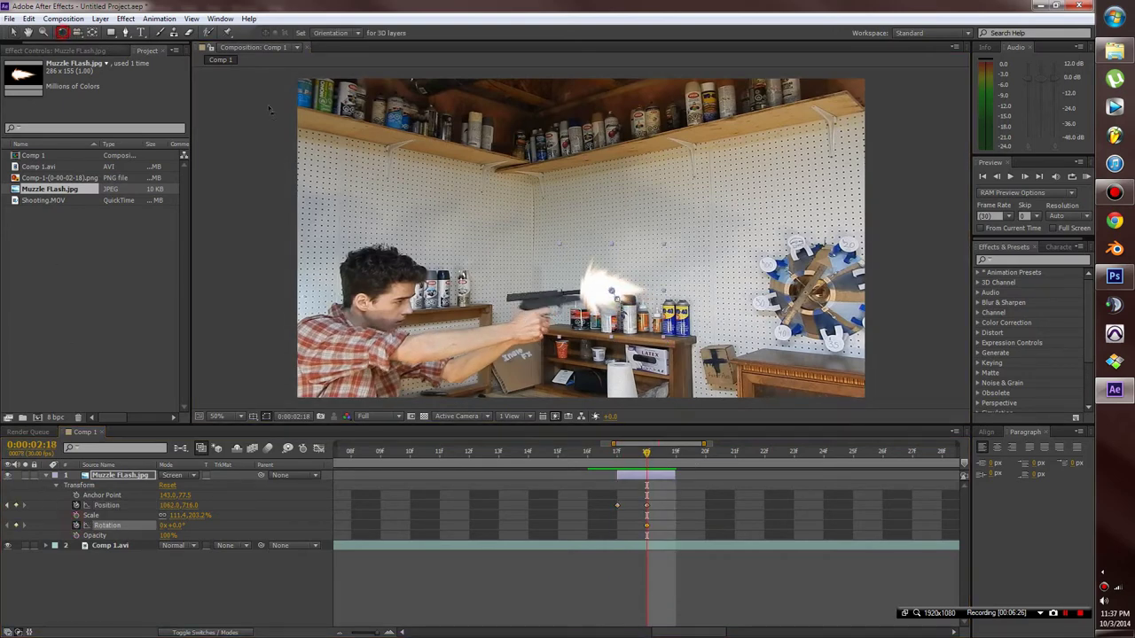
left_click_drag(646, 293, 611, 279)
left_click(13, 32)
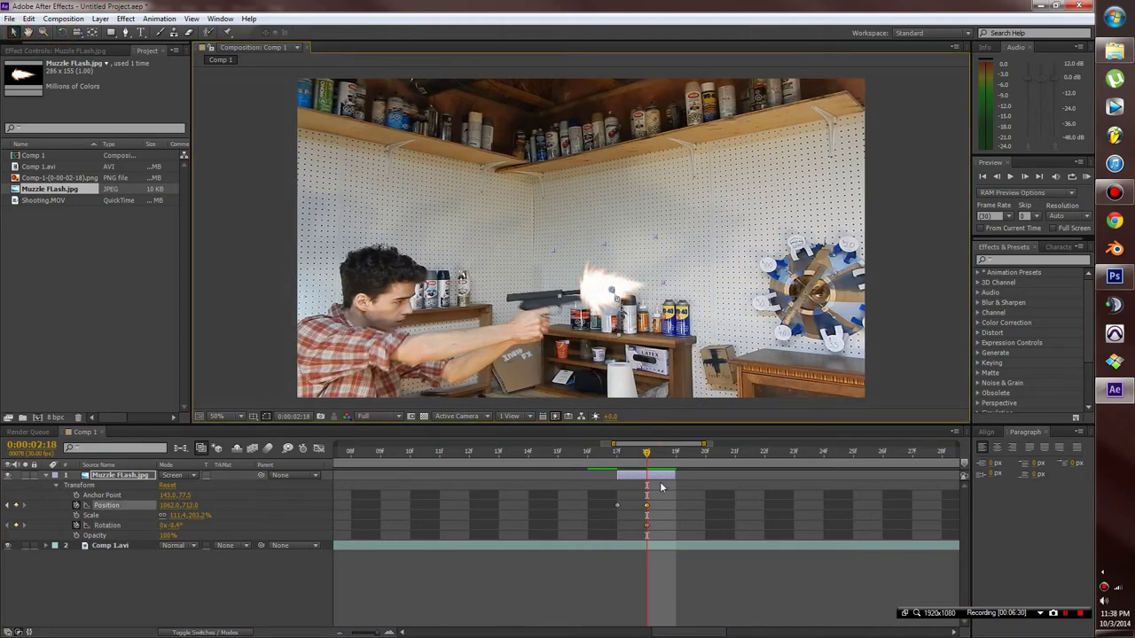
Scrub through the muzzle flash frames up to 0:00:02:19 and preview the playback from 0:00:02:17
left_click_drag(650, 457, 676, 460)
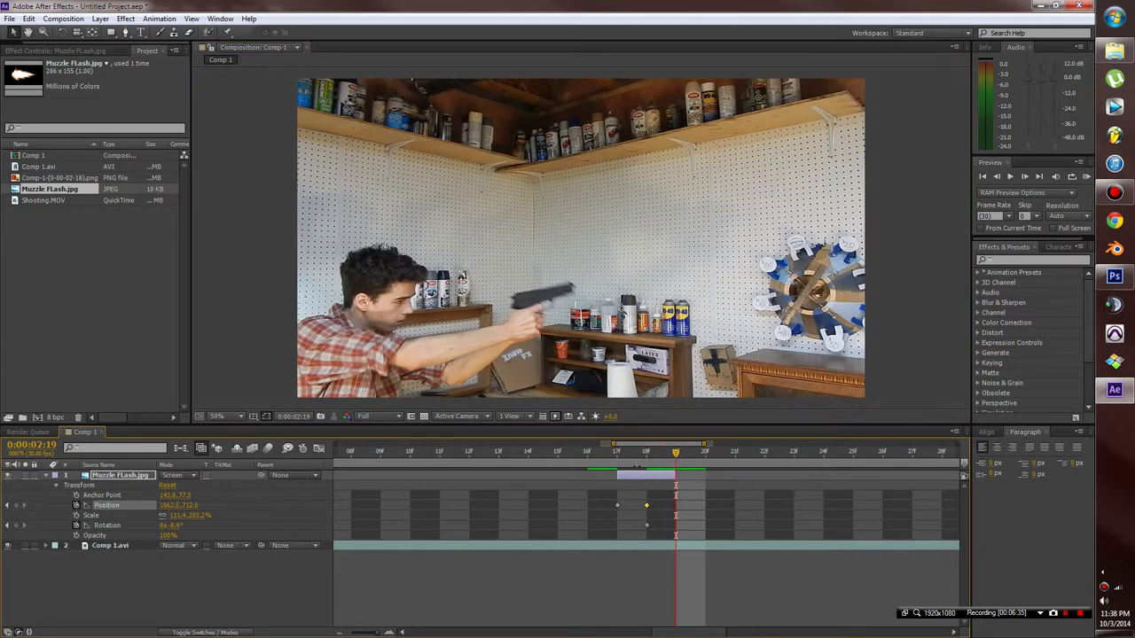
left_click_drag(674, 462, 619, 462)
key("space")
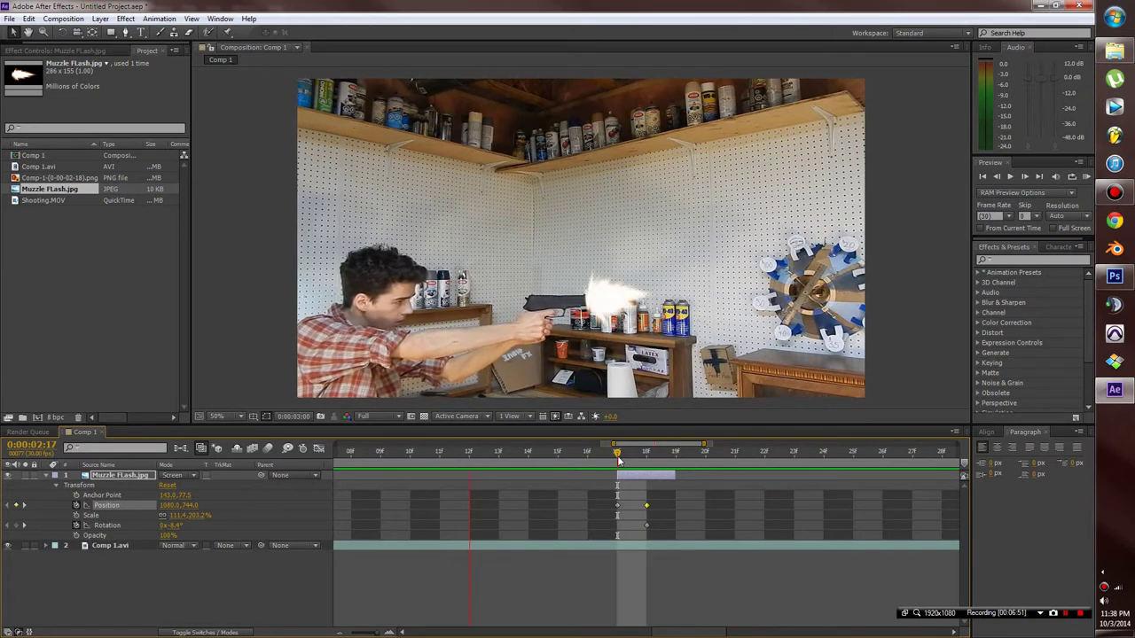
key("space")
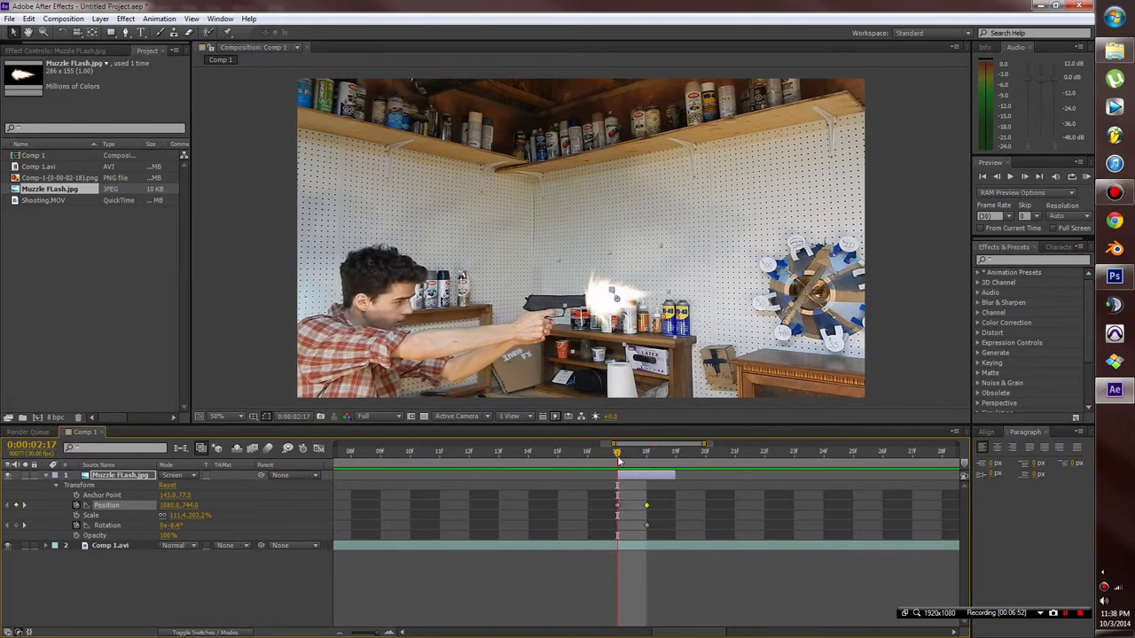
left_click(54, 476)
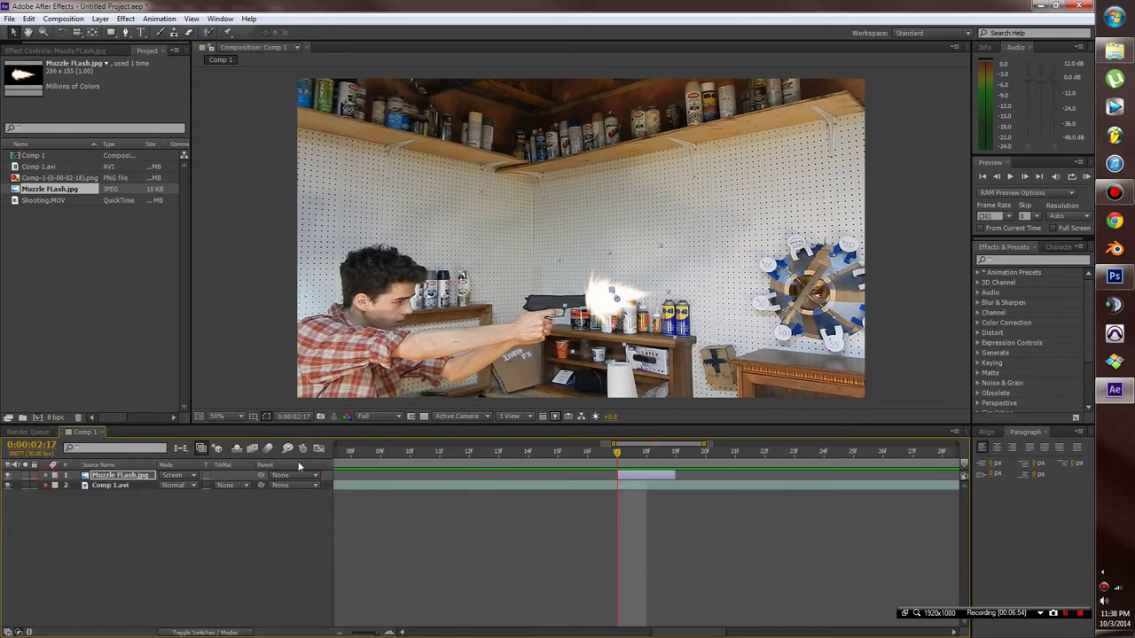
left_click(103, 487)
key("space")
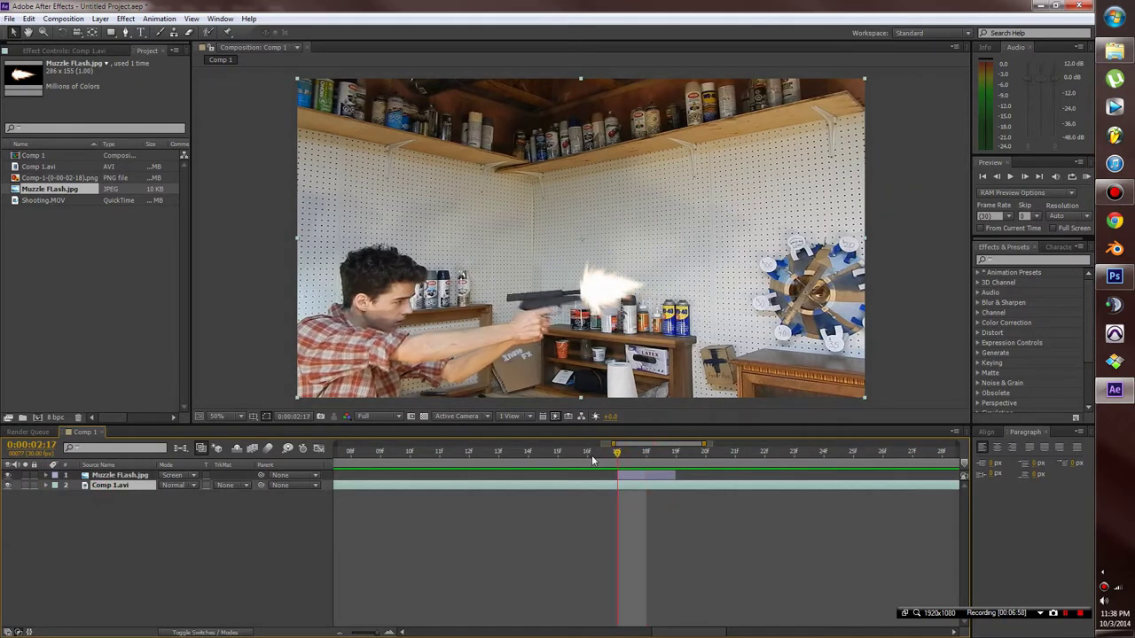
key("space")
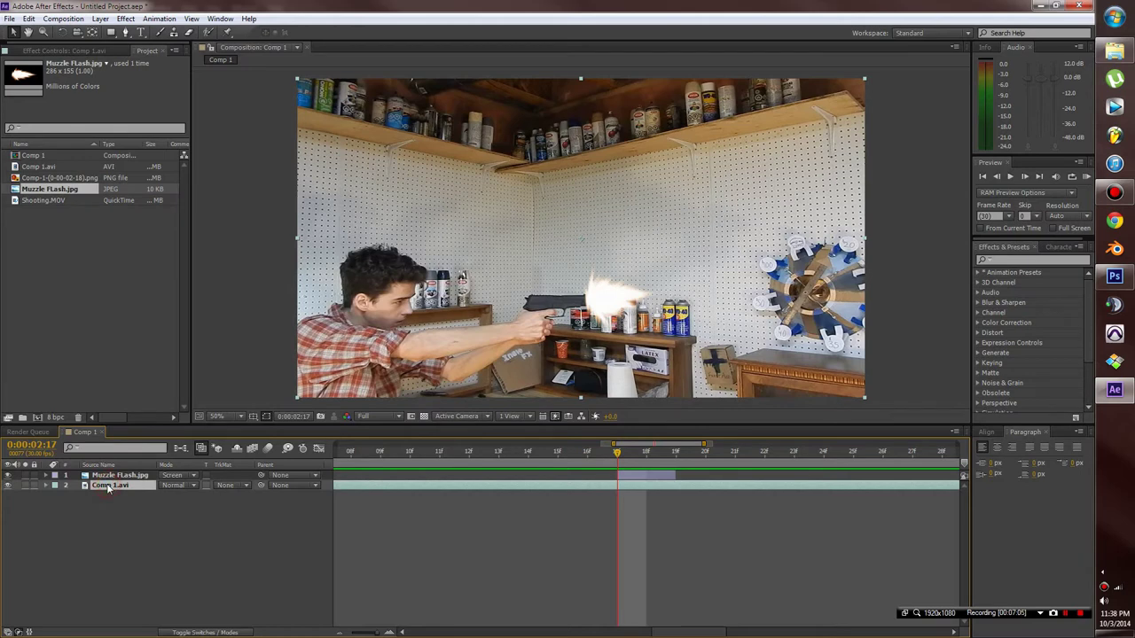
Duplicate the Comp 1.avi layer and set the upper copy's blending mode to Add
key("ctrl+d")
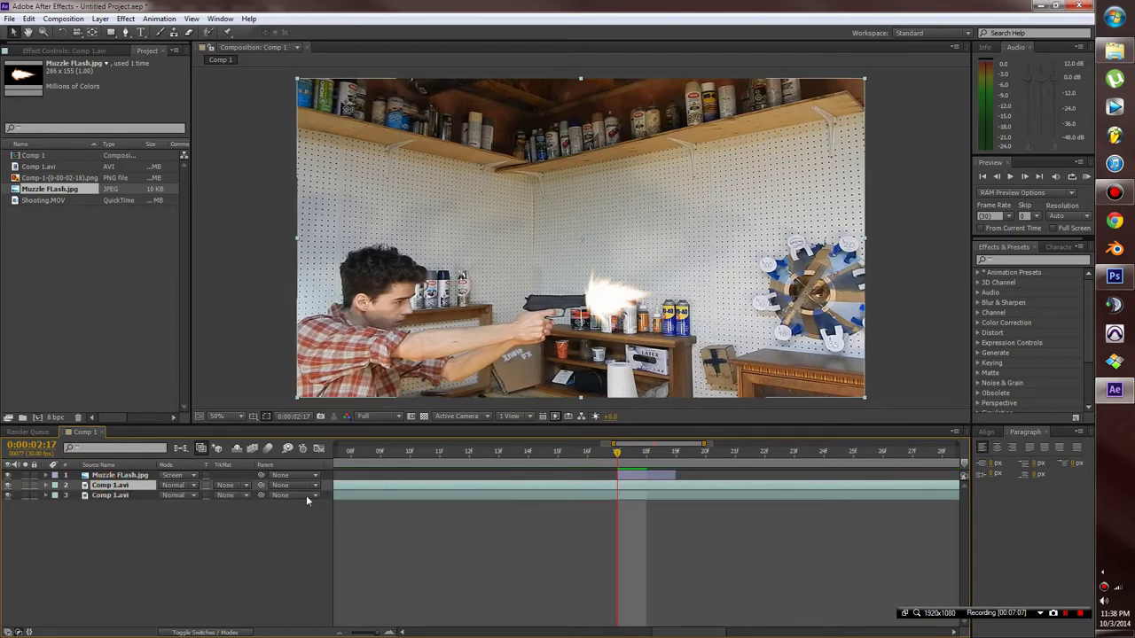
left_click(173, 485)
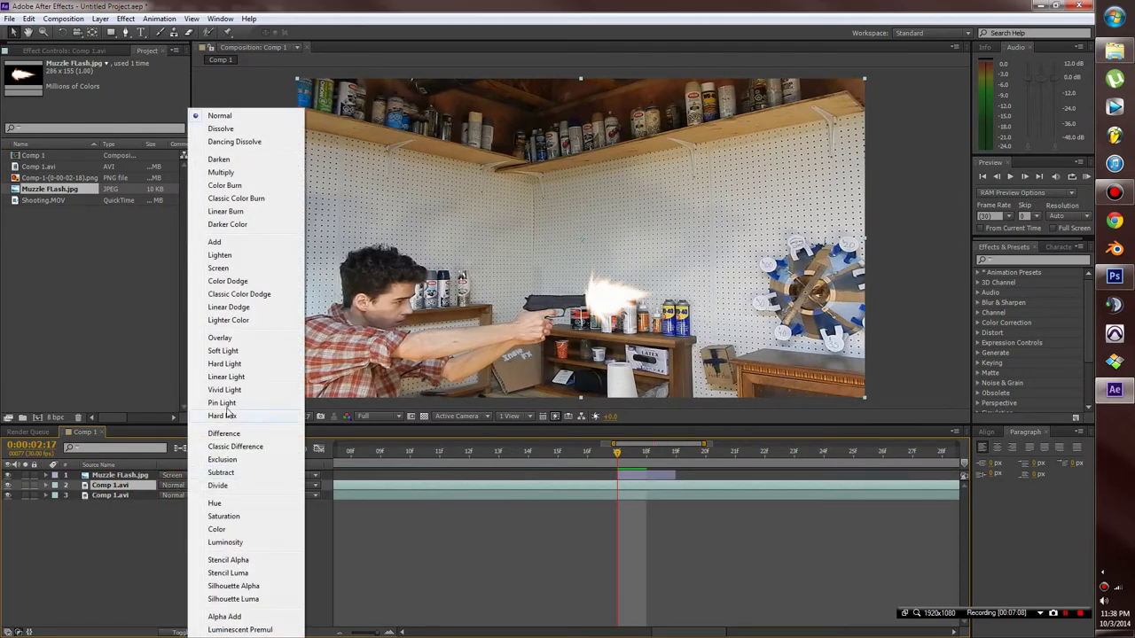
left_click(217, 241)
With the Pen tool, draw a mask on the Add-mode Comp 1.avi layer around the shooter's hands and wrist at 0:00:02:17
left_click_drag(618, 454, 594, 455)
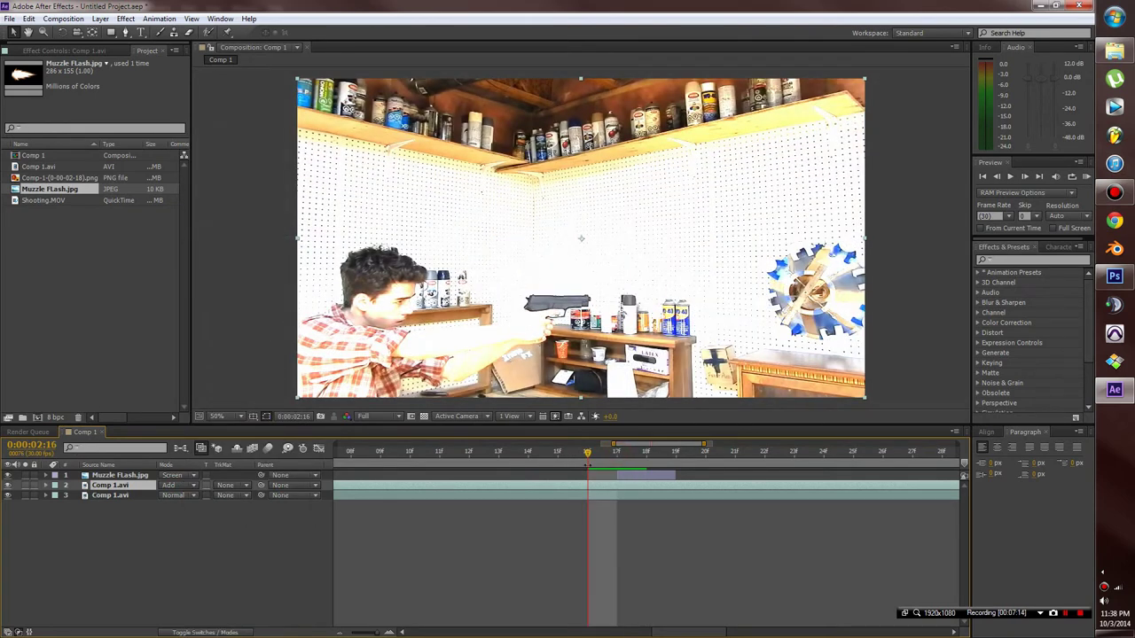
left_click(125, 32)
scroll(477, 347, "up", 2)
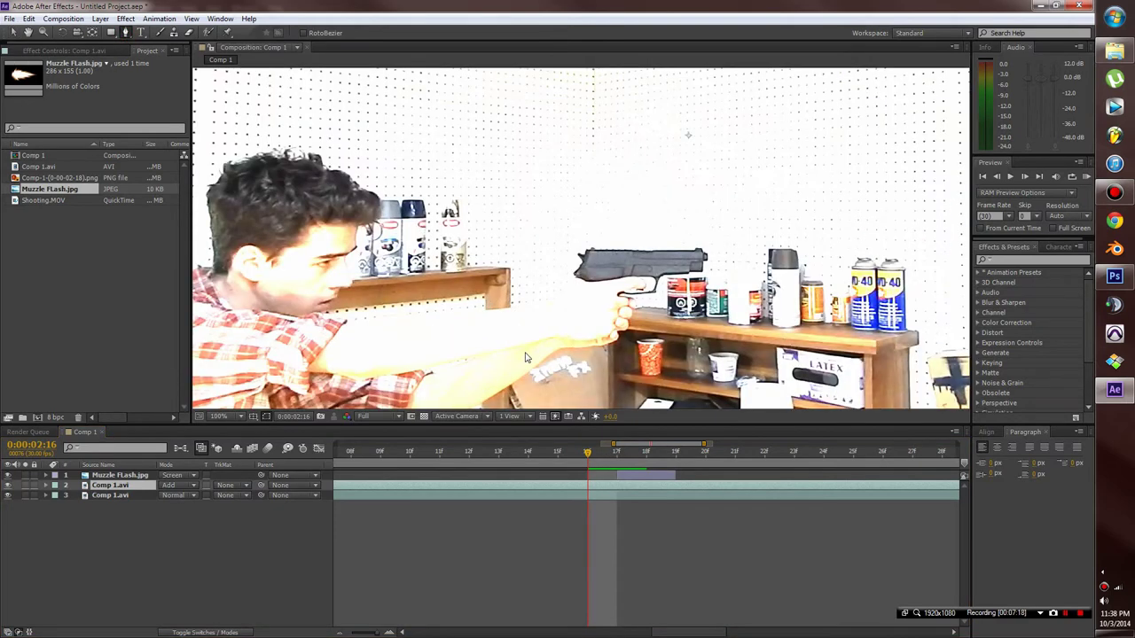
scroll(529, 357, "down", 2)
scroll(530, 372, "down", 2)
scroll(555, 318, "up", 2)
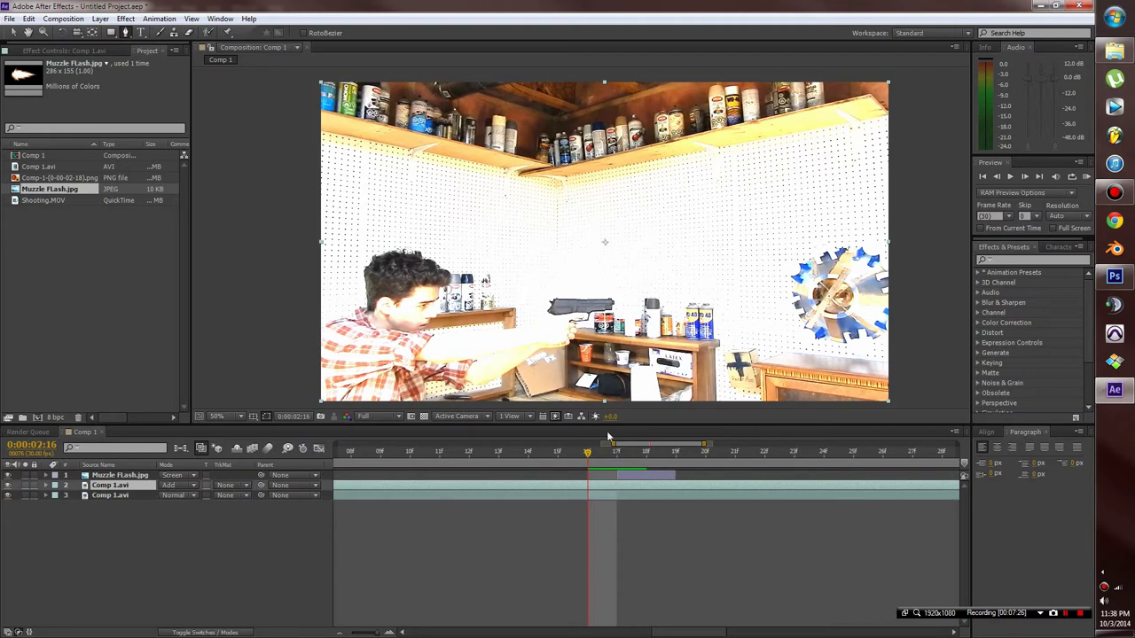
left_click_drag(590, 453, 617, 453)
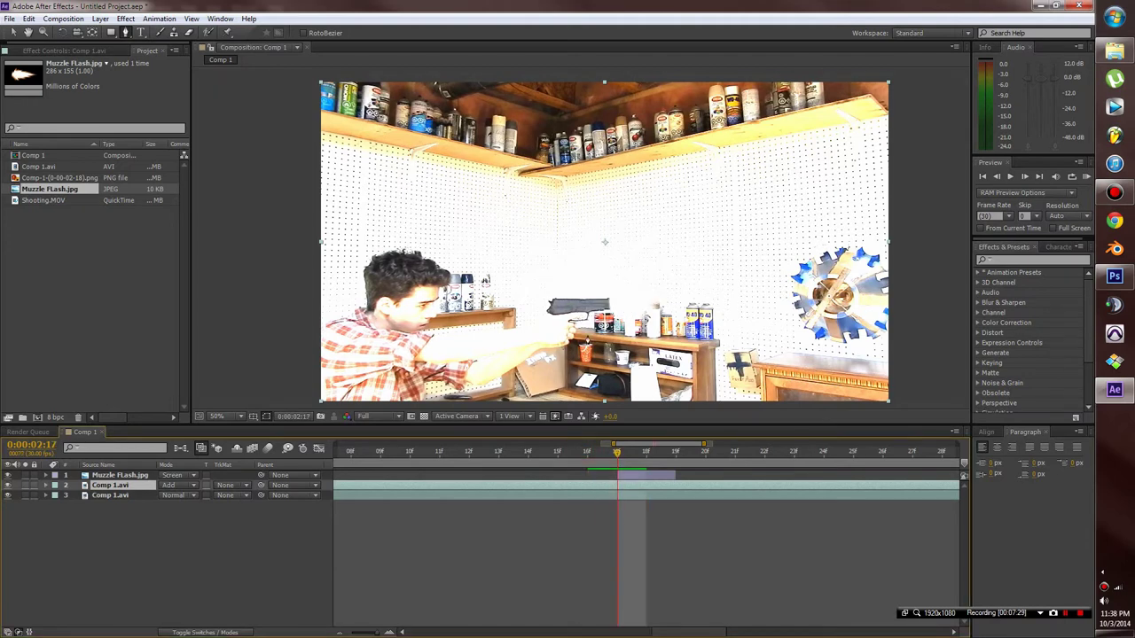
left_click_drag(918, 297, 896, 269)
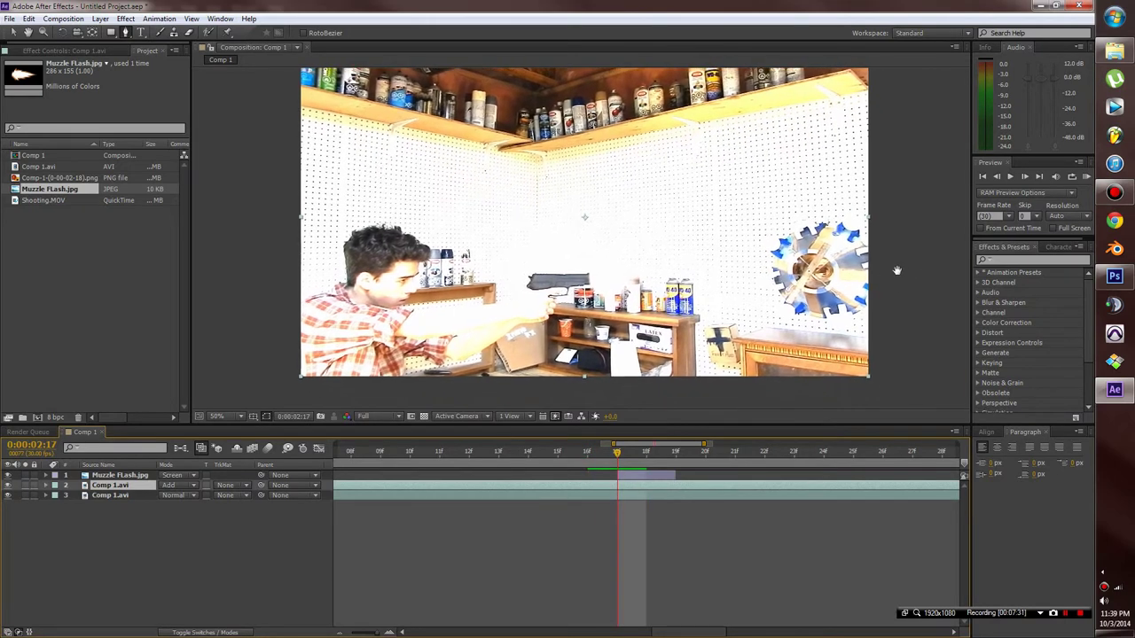
left_click(505, 321)
left_click(522, 318)
left_click(536, 318)
left_click(549, 316)
left_click(550, 307)
left_click(554, 299)
left_click(555, 290)
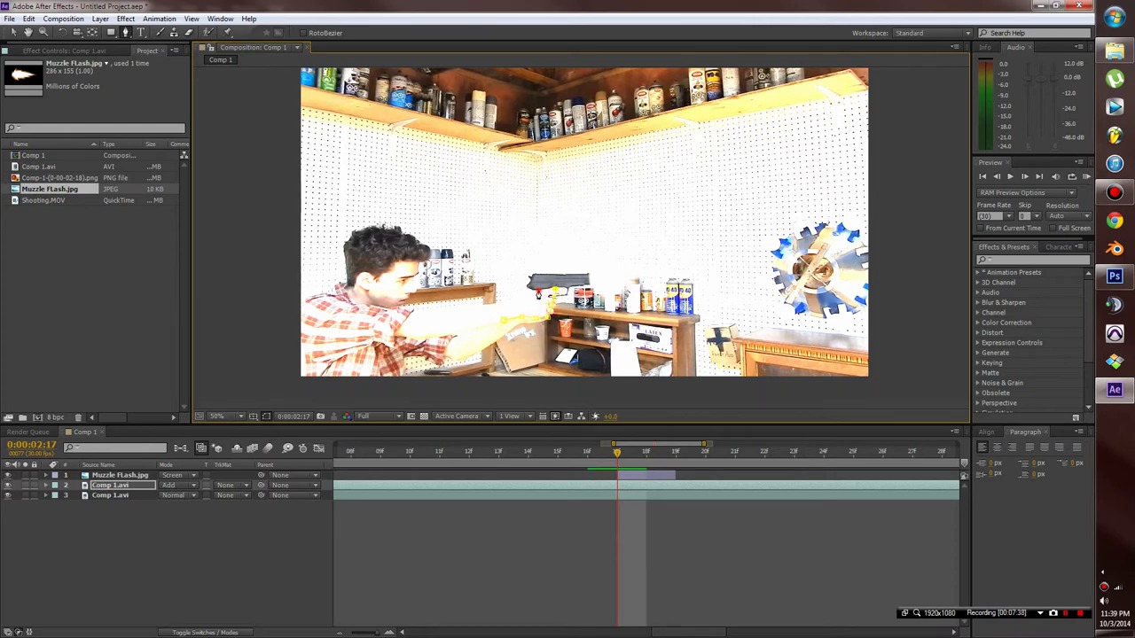
left_click(496, 325)
Draw a closed pen mask over the front of the shooter's face, from the chin up to the front of the hair
left_click(398, 307)
left_click(384, 306)
left_click(384, 289)
left_click(395, 270)
left_click(403, 258)
left_click(412, 249)
left_click(408, 239)
left_click(419, 240)
left_click(428, 254)
left_click(421, 262)
left_click(416, 274)
left_click(414, 289)
left_click(411, 295)
left_click(405, 303)
left_click(396, 306)
Draw a closed pen mask over the lower front of the shooter's plaid shirt, extending past the bottom edge of the frame
left_click(377, 376)
left_click(379, 359)
left_click(395, 356)
left_click(401, 369)
left_click(406, 385)
left_click(378, 377)
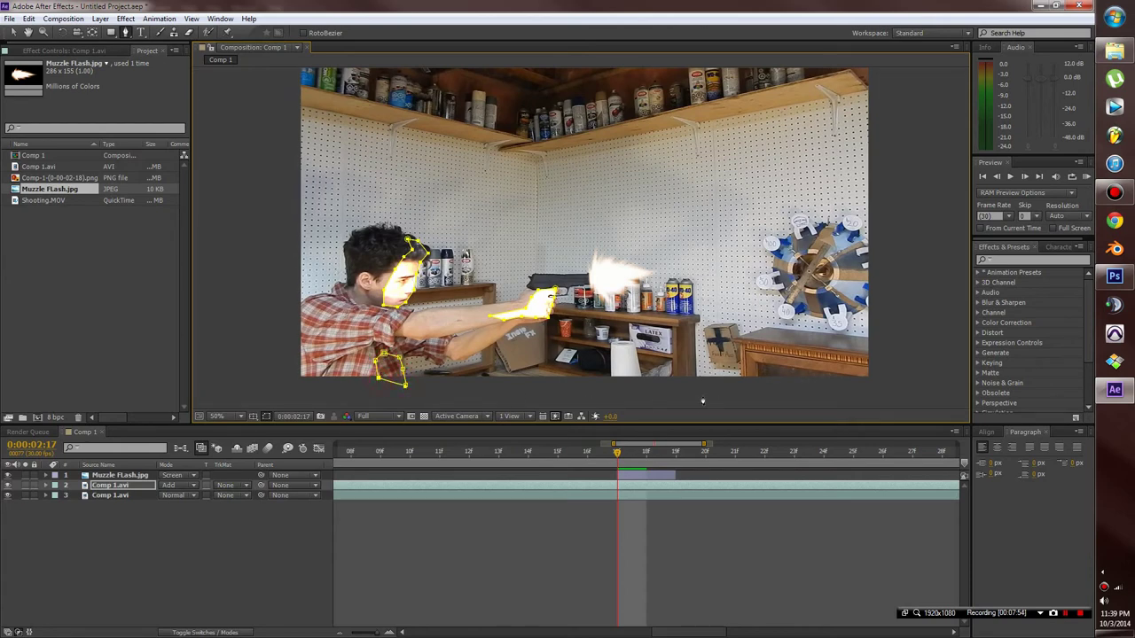
Draw a small closed pen mask along the underside of the shooter's lower forearm, just beyond the rolled sleeve
left_click(458, 360)
left_click(470, 352)
left_click(468, 359)
left_click(459, 360)
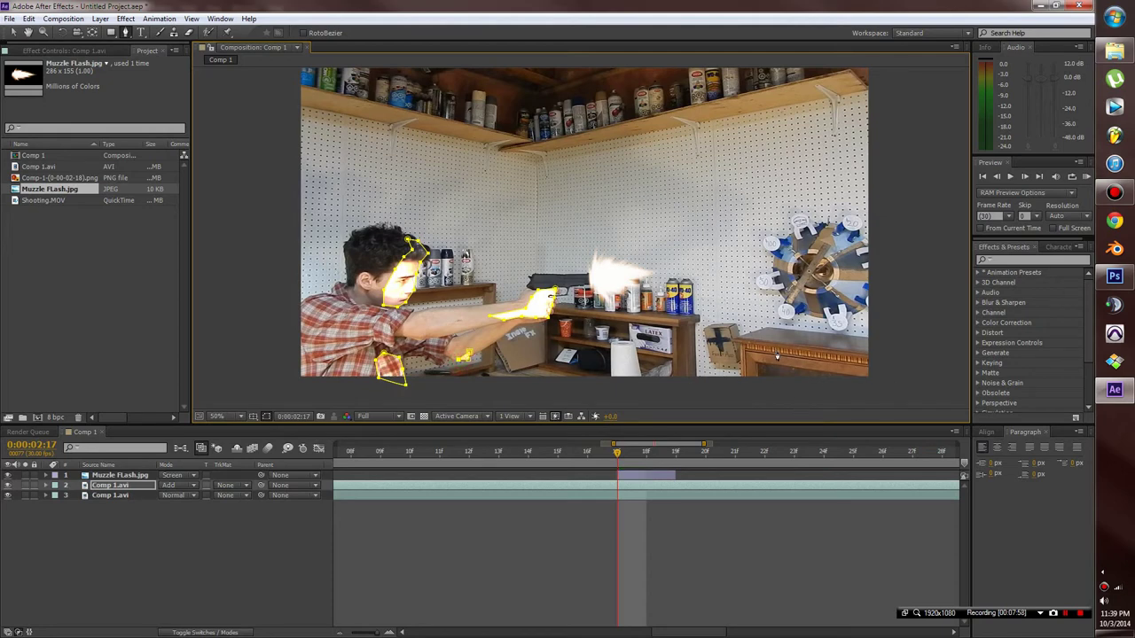
Draw two small pen masks on the wooden table beneath the target, one on its top corner and one on its leg
left_click(735, 341)
left_click(747, 334)
left_click(755, 341)
left_click(735, 342)
left_click(741, 371)
left_click(756, 383)
left_click(740, 371)
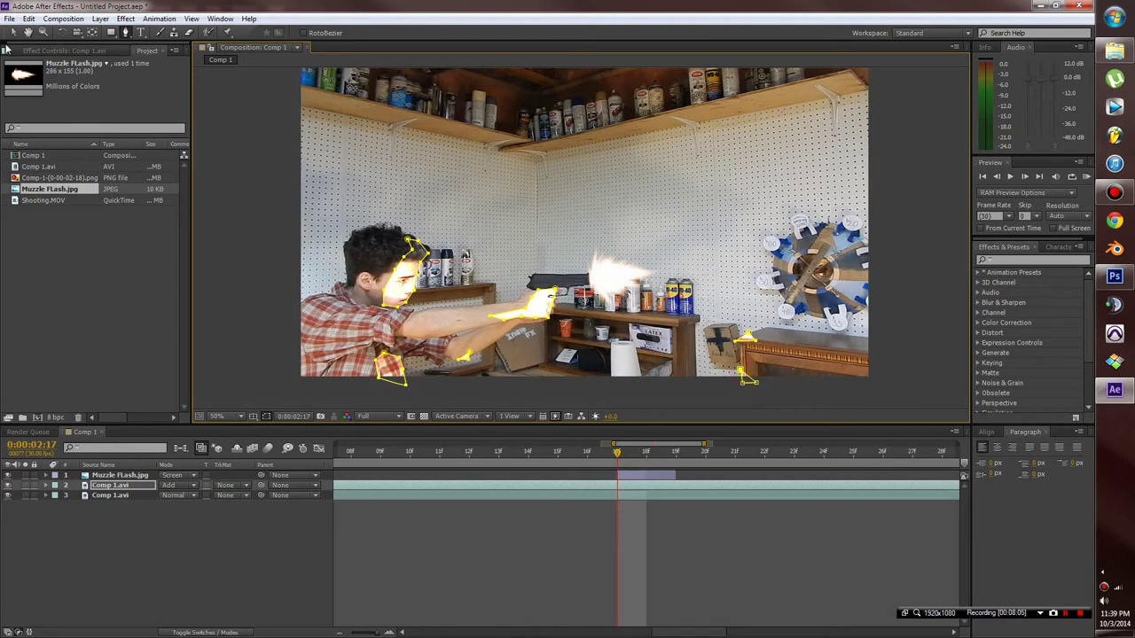
Draw a large elliptical mask over the pegboard wall in front of the gun, reaching from the muzzle to the target's centre
left_click_drag(111, 32, 141, 62)
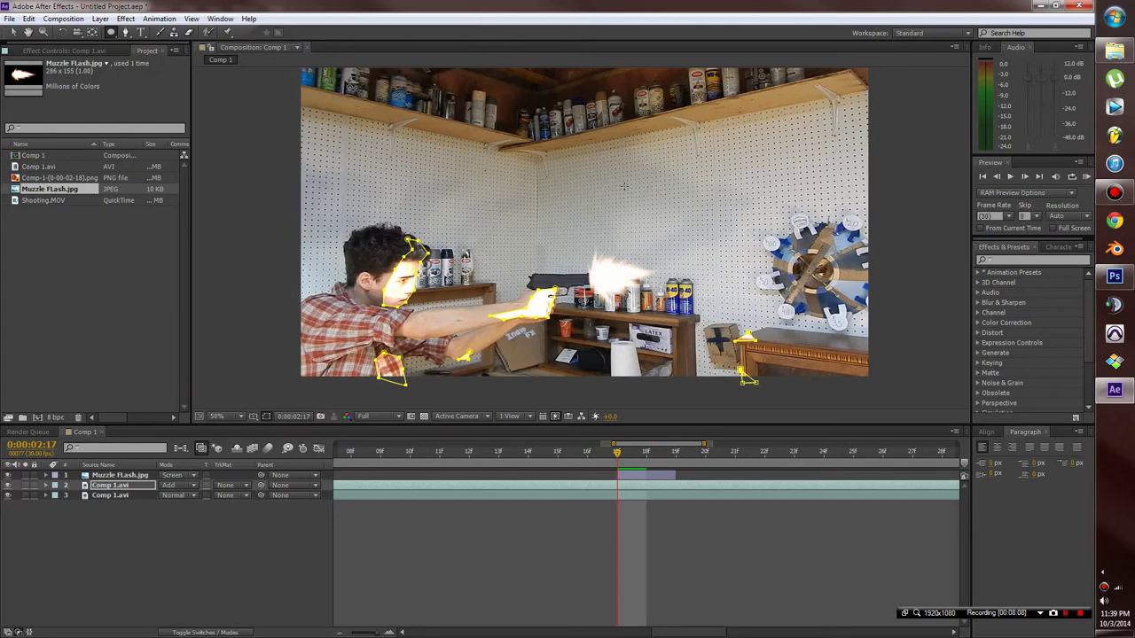
left_click_drag(111, 32, 130, 29)
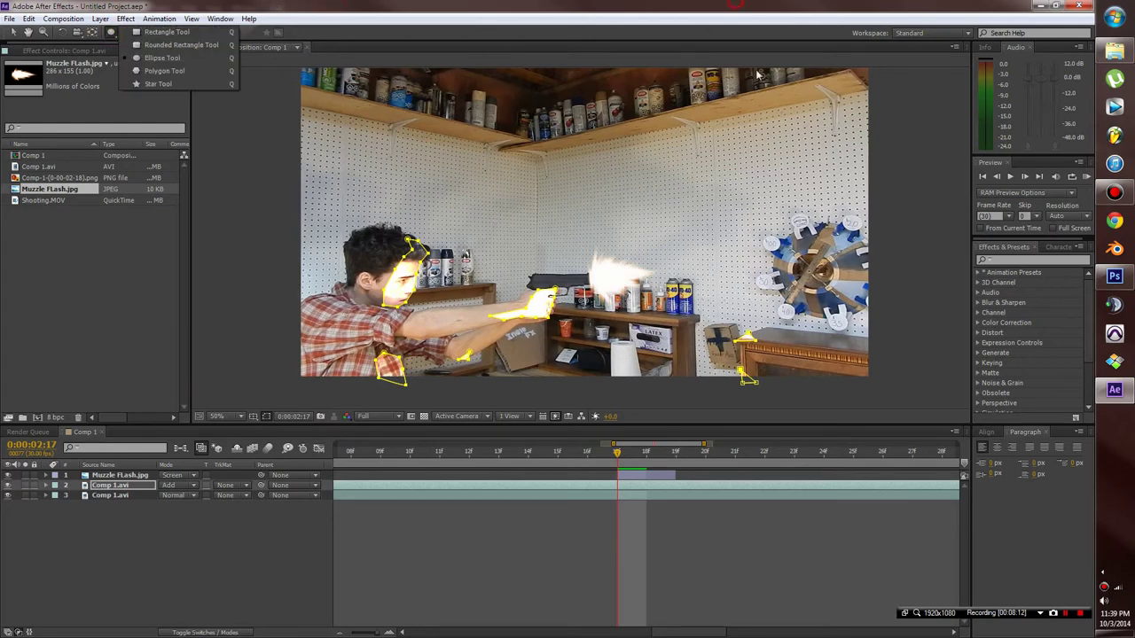
left_click_drag(592, 202, 829, 347)
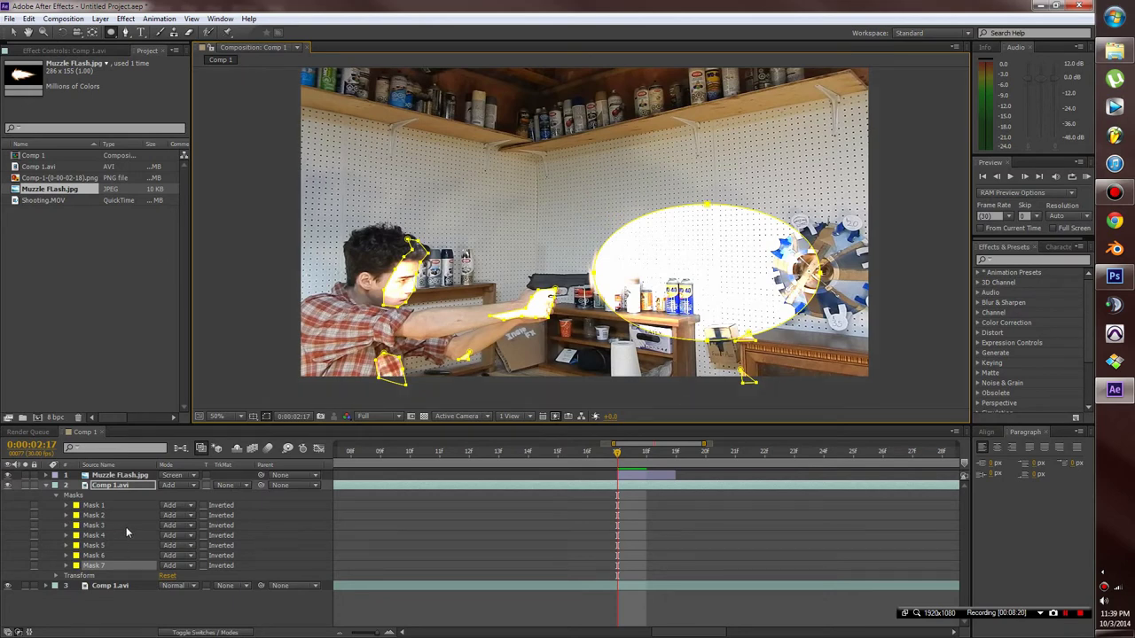
Select Mask 1 through Mask 7 and increase their Mask Feather together to soften all the edges slightly
left_click(95, 506, "shift")
left_click(67, 506)
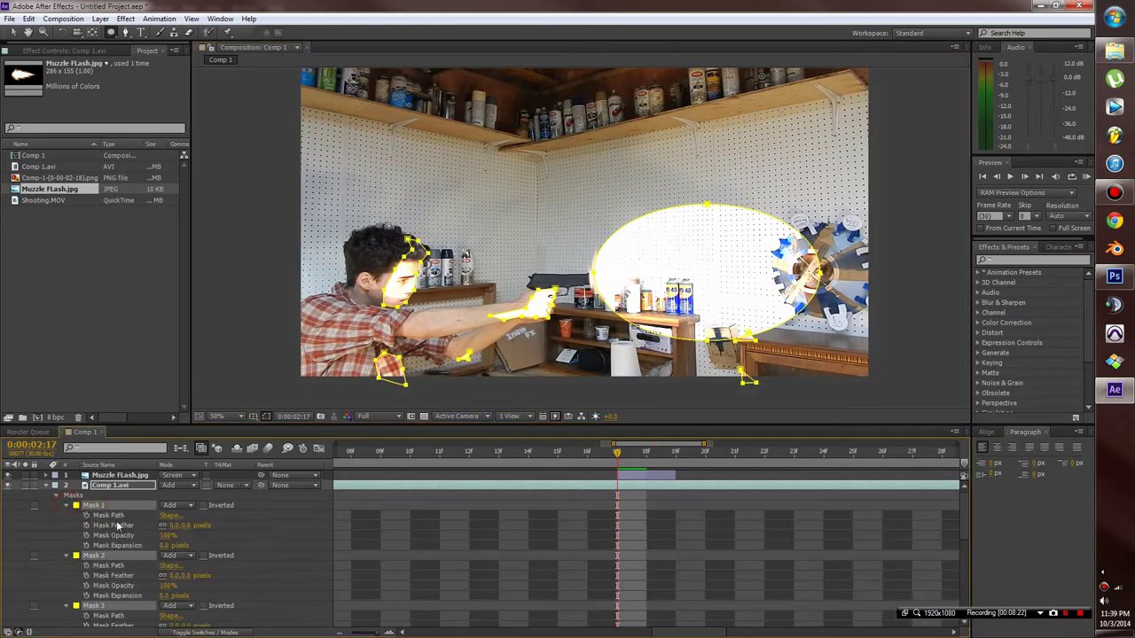
left_click_drag(178, 526, 219, 530)
left_click(69, 505)
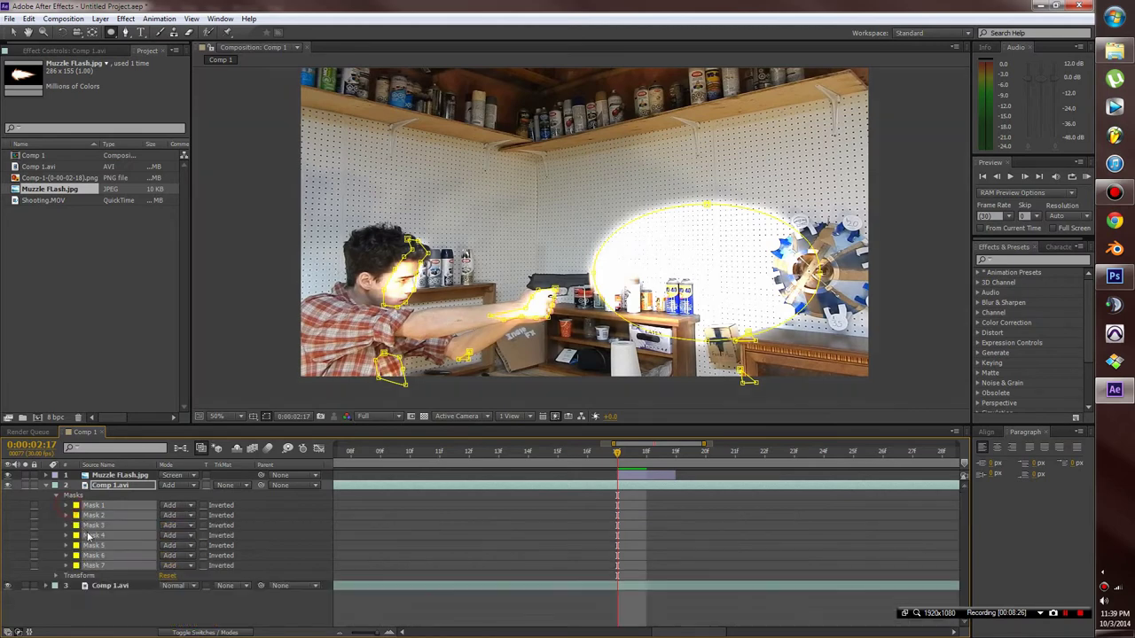
Increase the Mask Feather of the elliptical Mask 7 alone to about 464 pixels
left_click(99, 605)
left_click(103, 567)
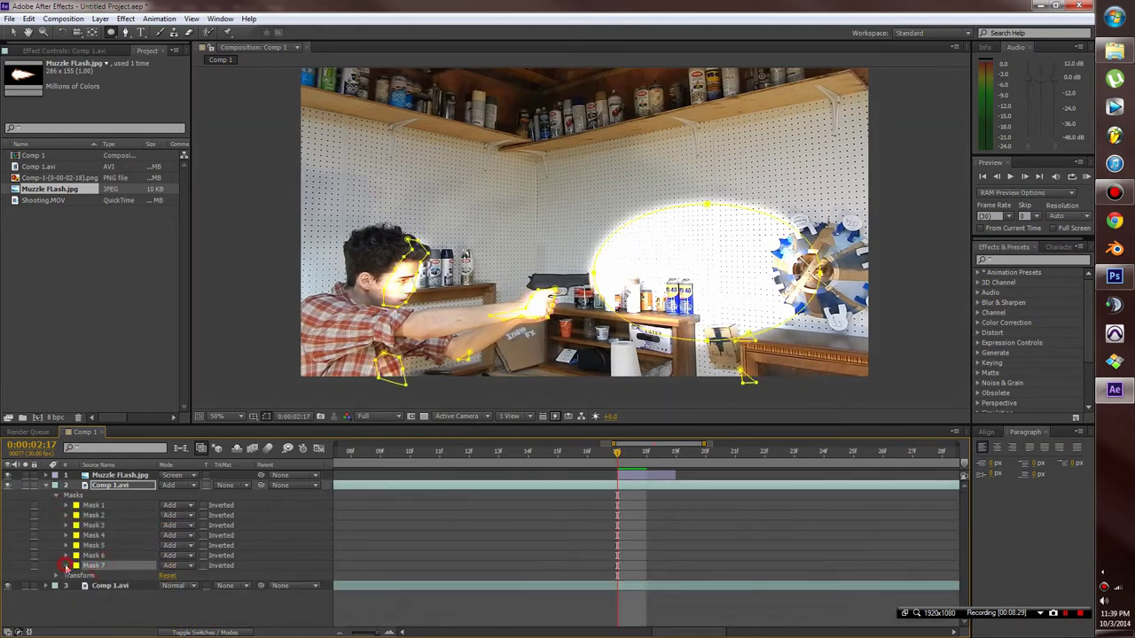
left_click(67, 566)
left_click(177, 586)
left_click_drag(177, 586, 358, 587)
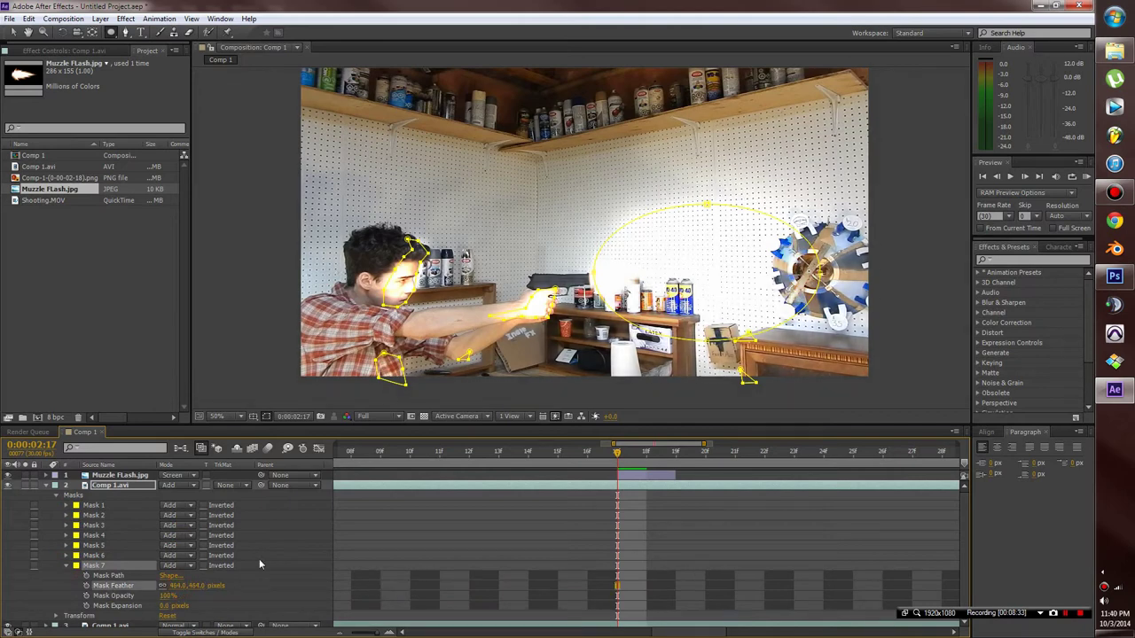
left_click(55, 485)
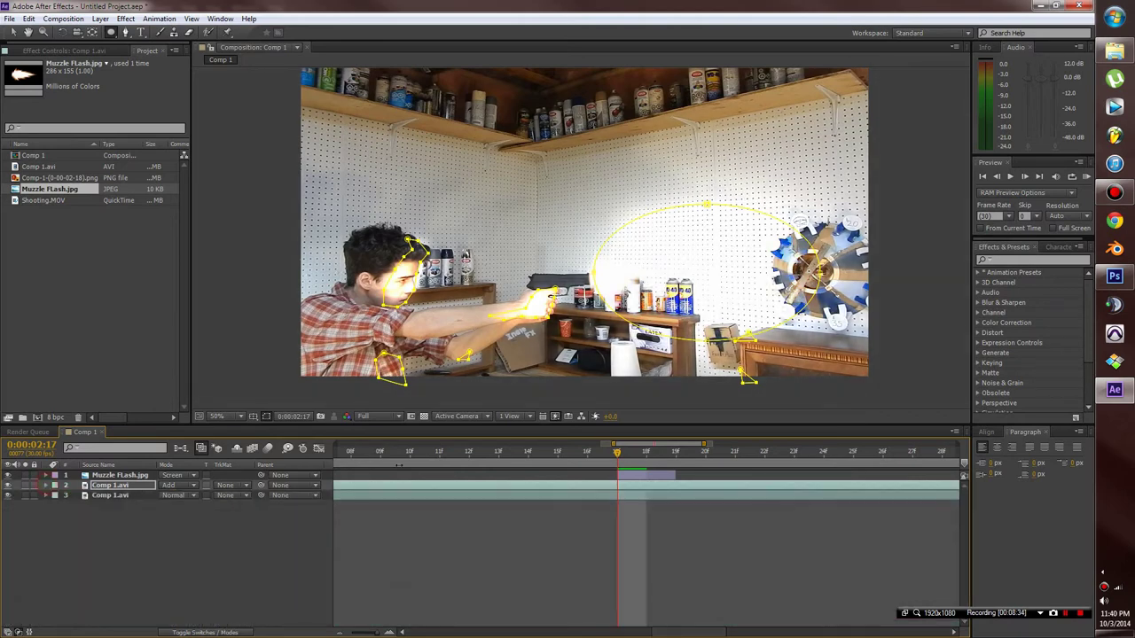
Enable opacity keyframing on the Add-mode Comp 1.avi layer at 0:00:02:17 with a value of 100%
left_click_drag(592, 464, 618, 467)
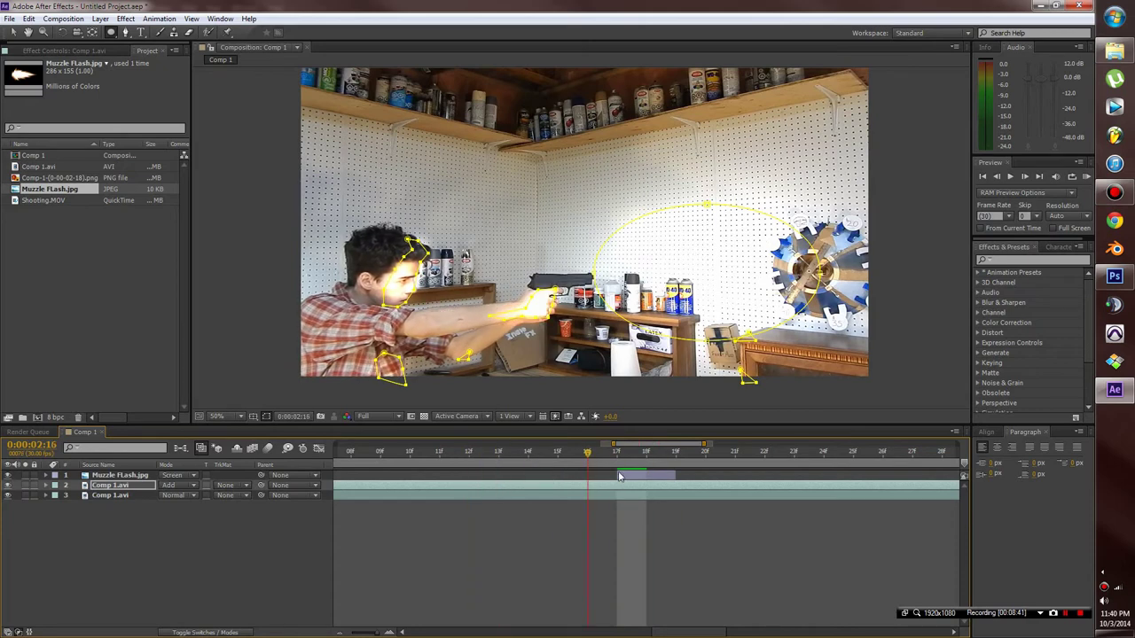
left_click(54, 485)
left_click(56, 506)
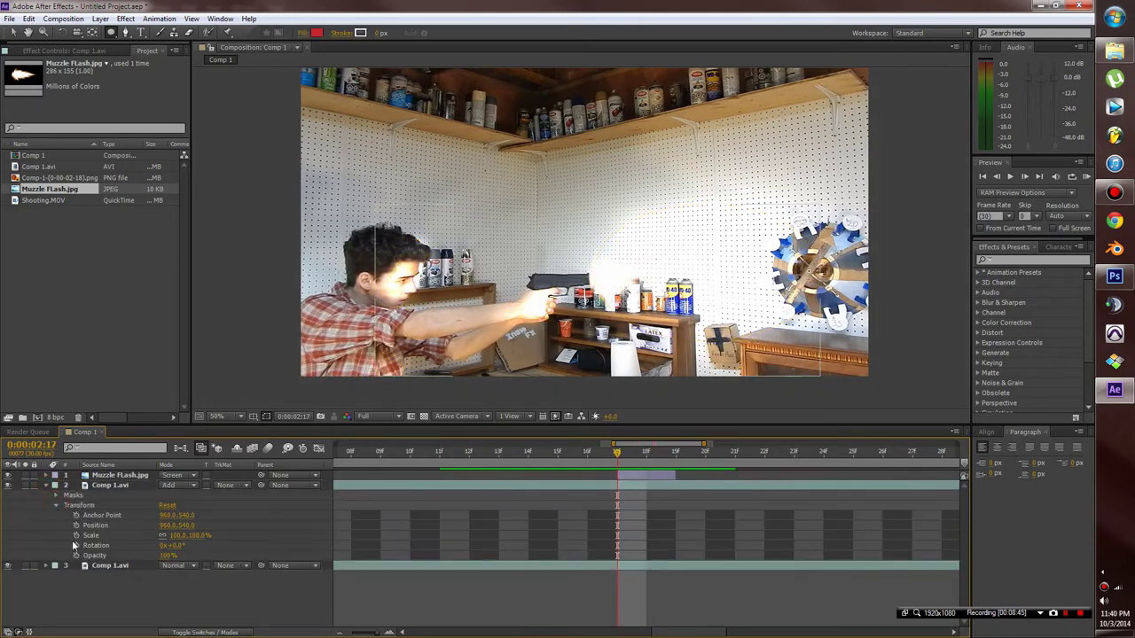
left_click(76, 555)
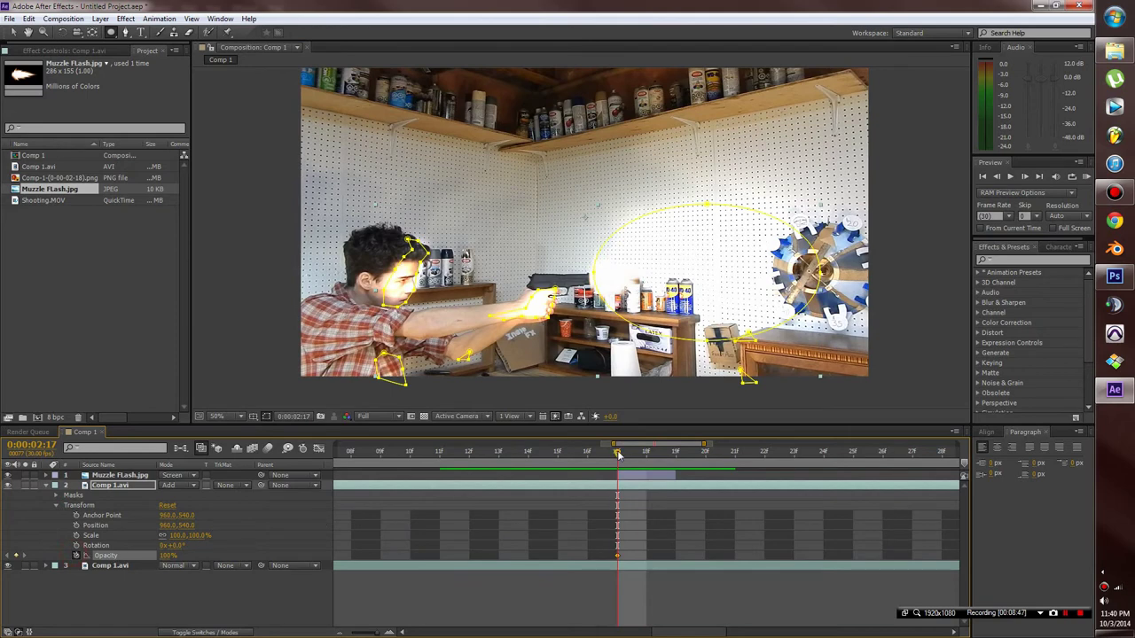
Lower the masked light layer's opacity one frame earlier, at 0:00:02:16
mouse_move(615, 452)
left_mouse_down()
mouse_move(593, 459)
mouse_move(618, 456)
left_mouse_up()
key("Page_Up")
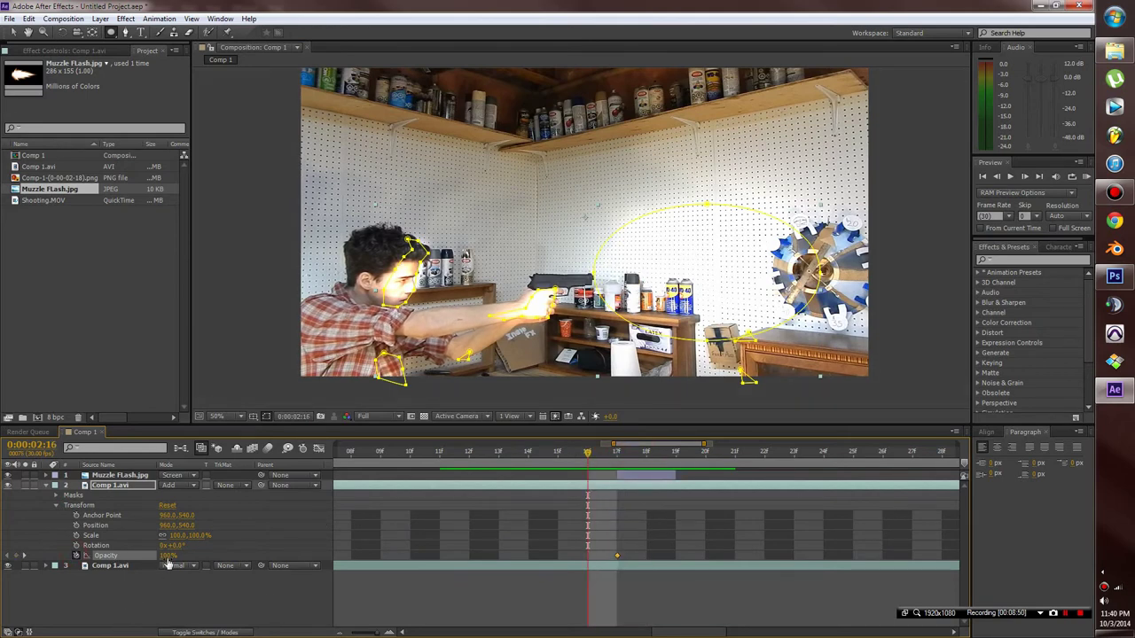
left_click_drag(168, 557, 96, 558)
Keyframe the masked light layer's opacity at 0:00:02:18 and reduce it to 4% at 0:00:02:19
left_click_drag(585, 457, 652, 462)
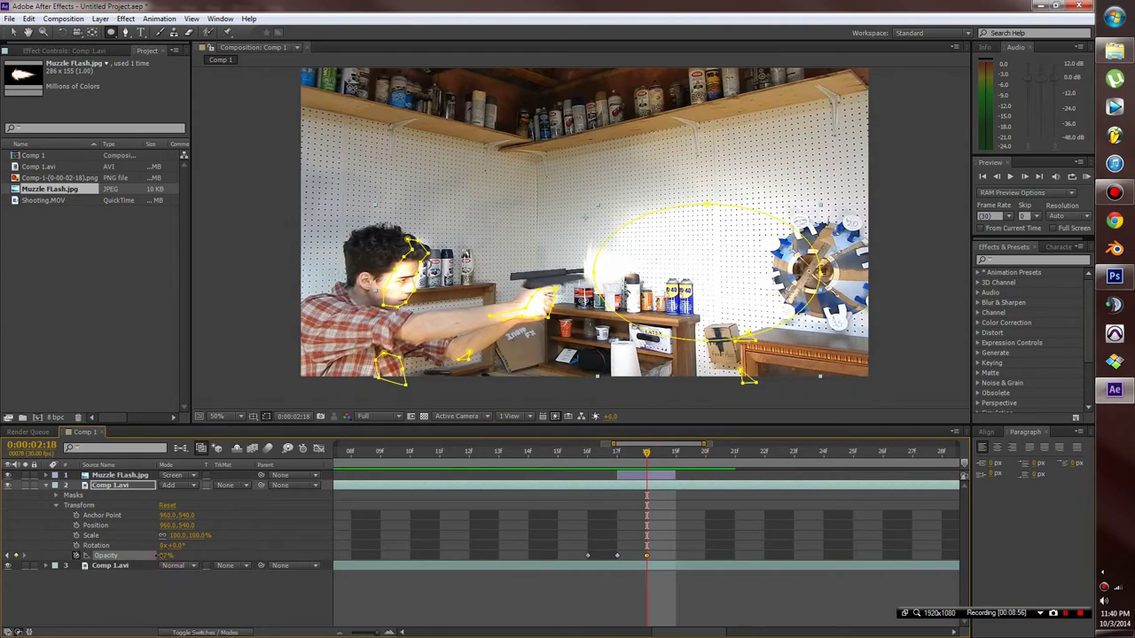
left_click_drag(671, 461, 675, 460)
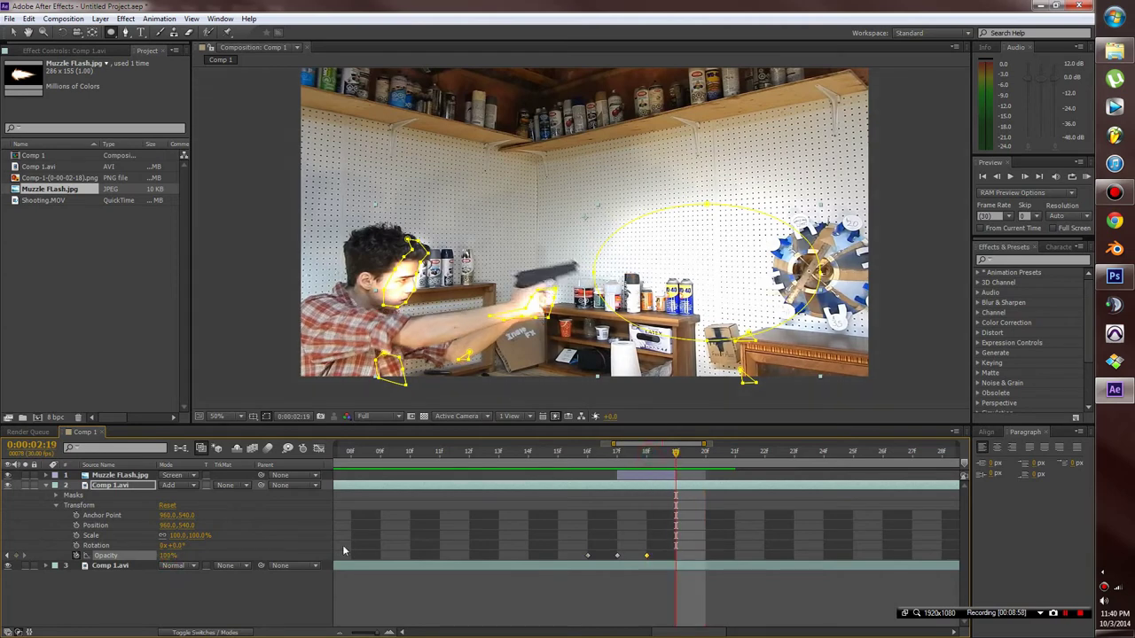
left_click_drag(168, 558, 107, 555)
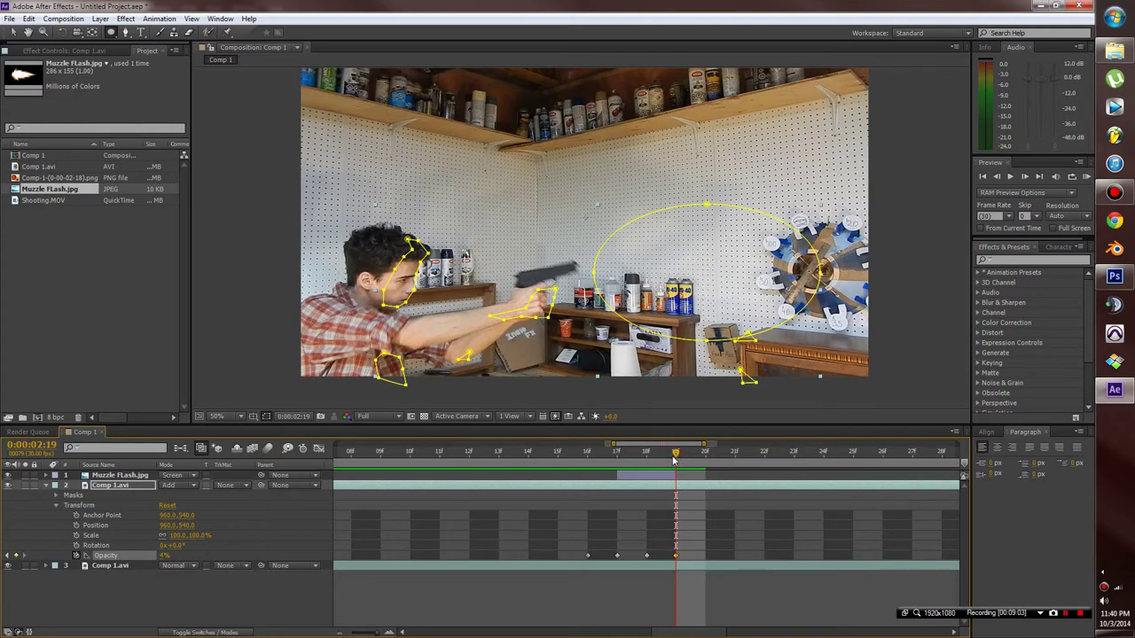
Add an opacity keyframe at 0:00:02:20, raise the 0:00:02:19 keyframe to about 38%, and preview the playback
key("Page_Down")
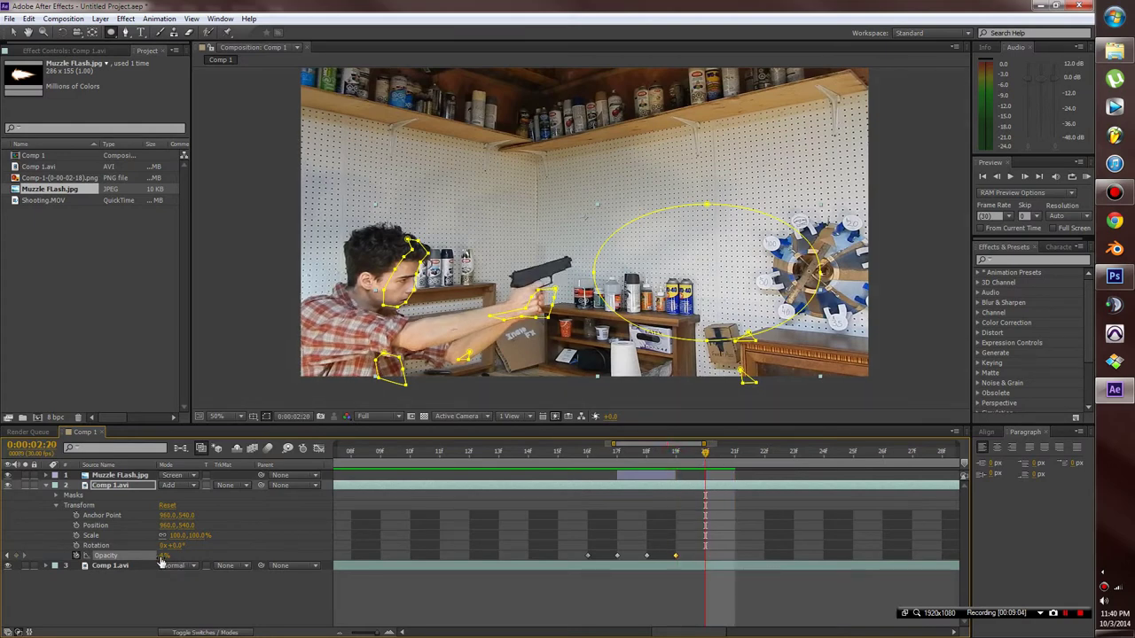
key("Page_Up")
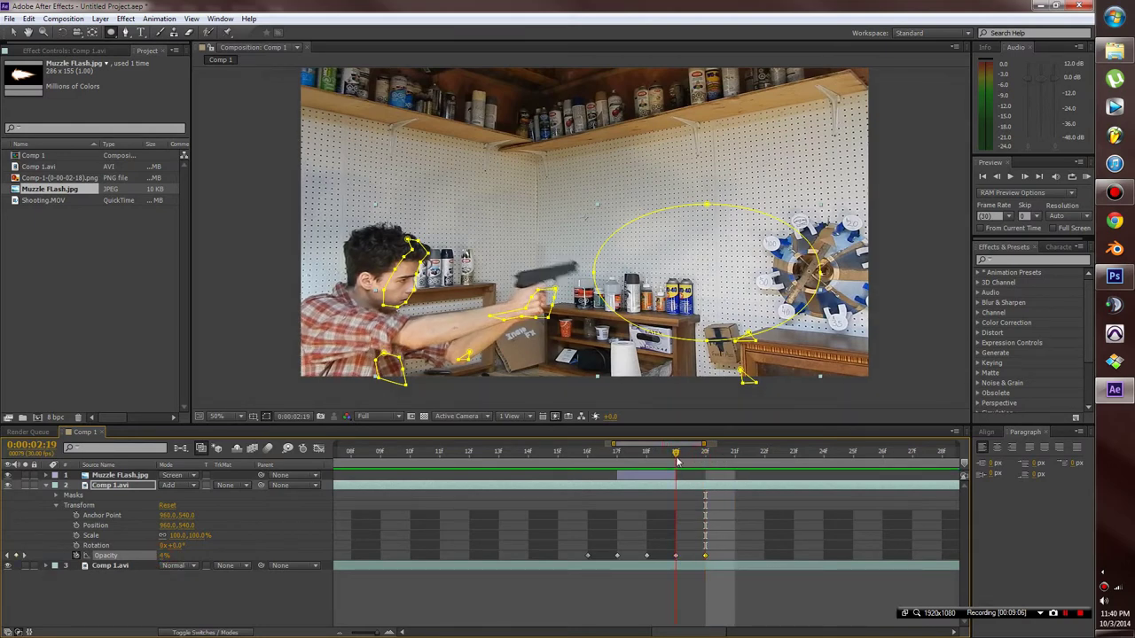
mouse_move(161, 557)
left_mouse_down()
mouse_move(181, 562)
mouse_move(166, 559)
left_mouse_up()
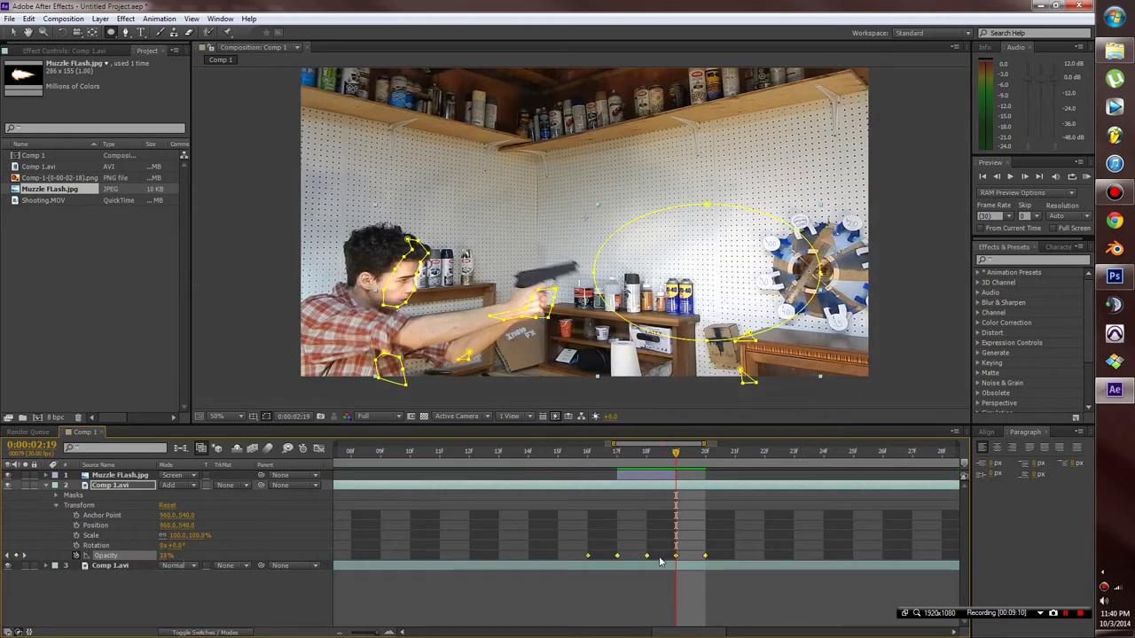
key("space")
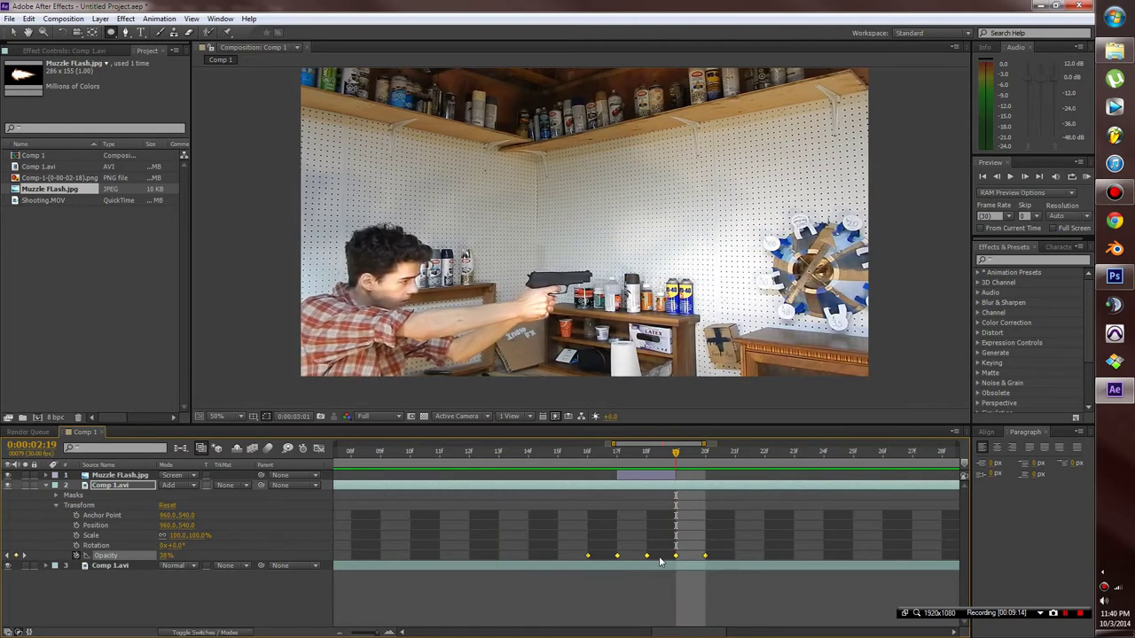
key("space")
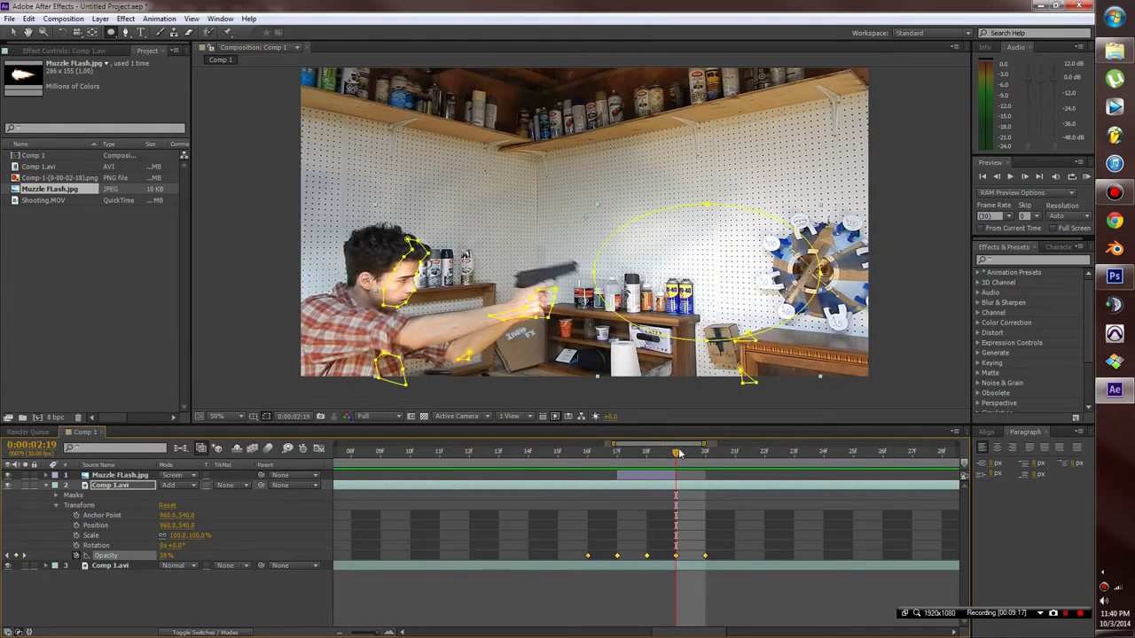
Reduce the light layer's opacity to about 72% at 0:00:02:18 and about 68% at 0:00:02:17
left_click_drag(679, 455, 646, 455)
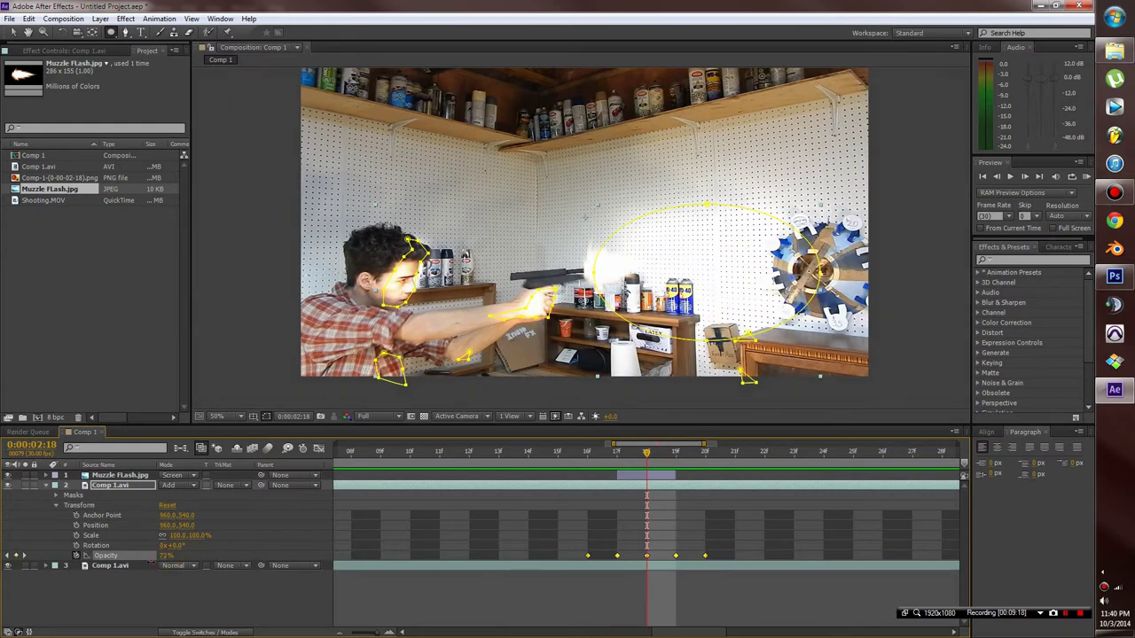
key("Page_Up")
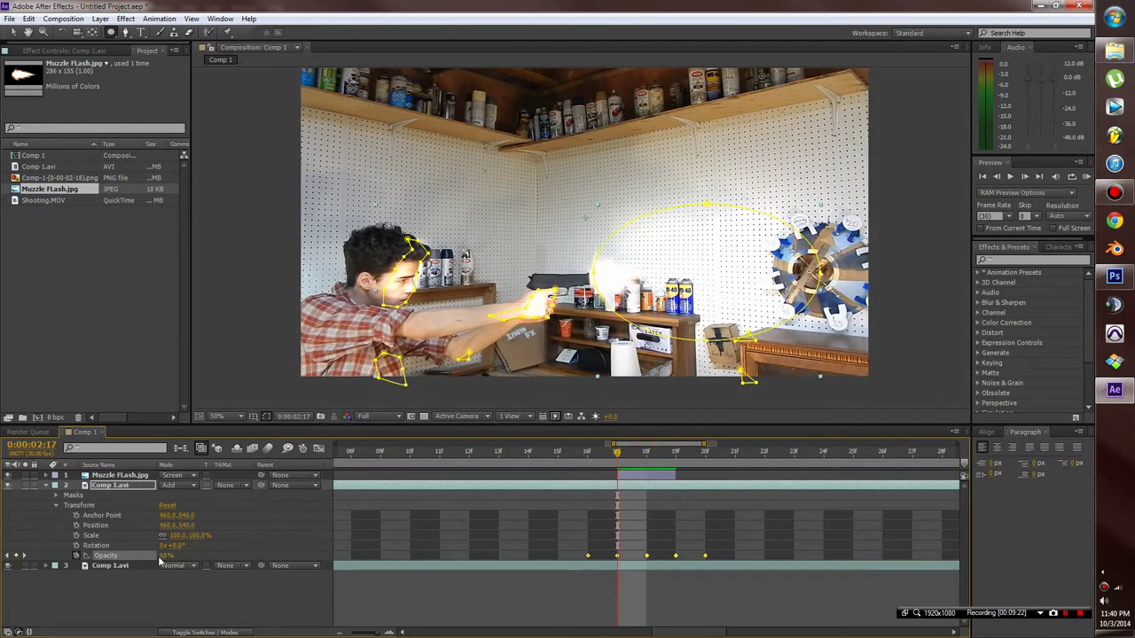
Set the light layer's opacity keyframe at 0:00:02:19 to about 25%
left_click_drag(612, 452, 678, 476)
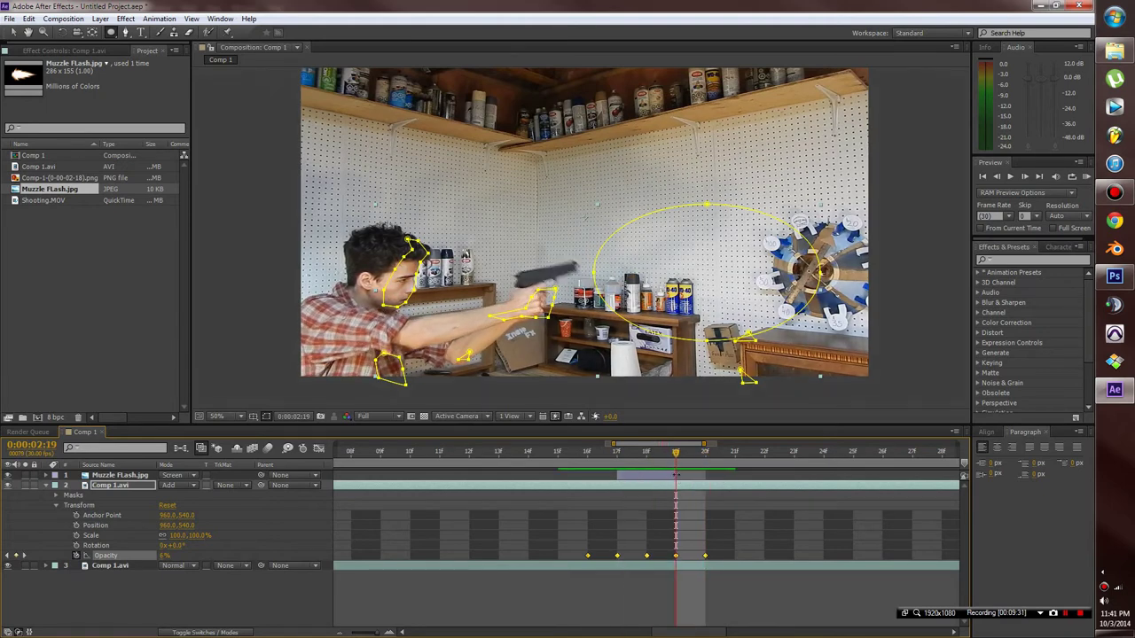
type("27")
key("Return")
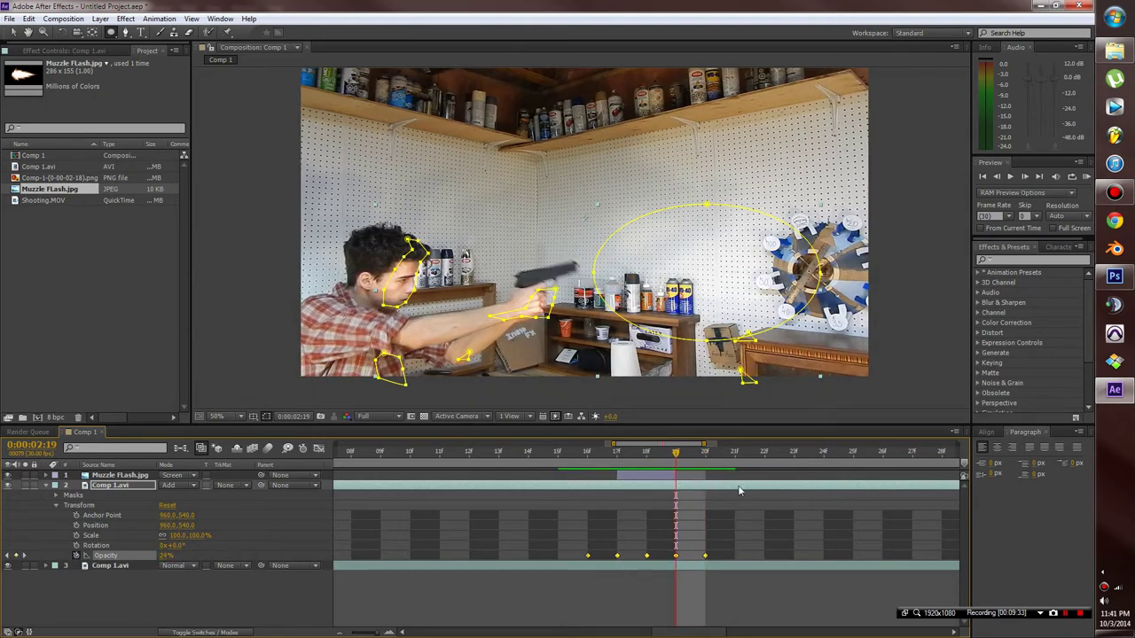
Set the masked light layer's opacity keyframe at 0:00:02:16 to 0% and preview the gunshot playback
left_click_drag(674, 454, 593, 482)
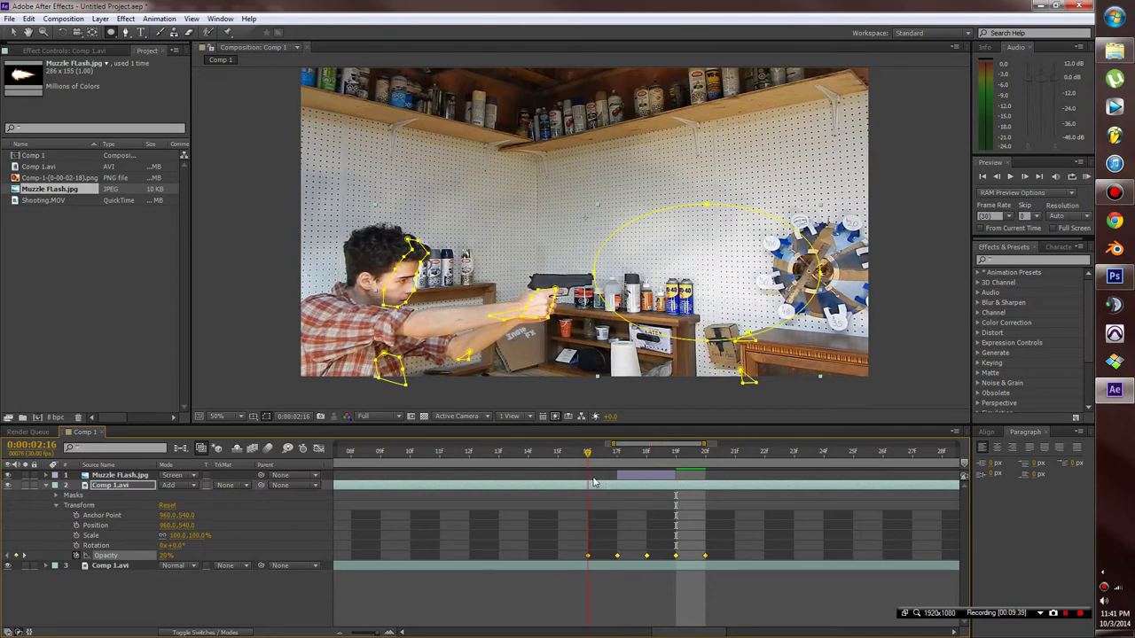
left_click(168, 560)
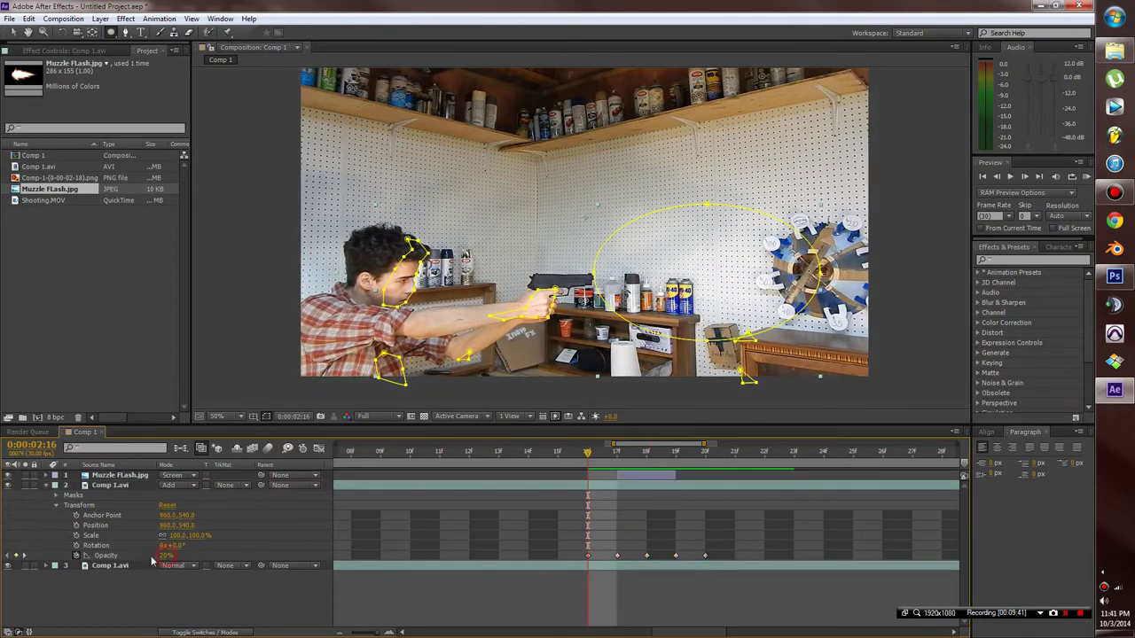
left_click(588, 556)
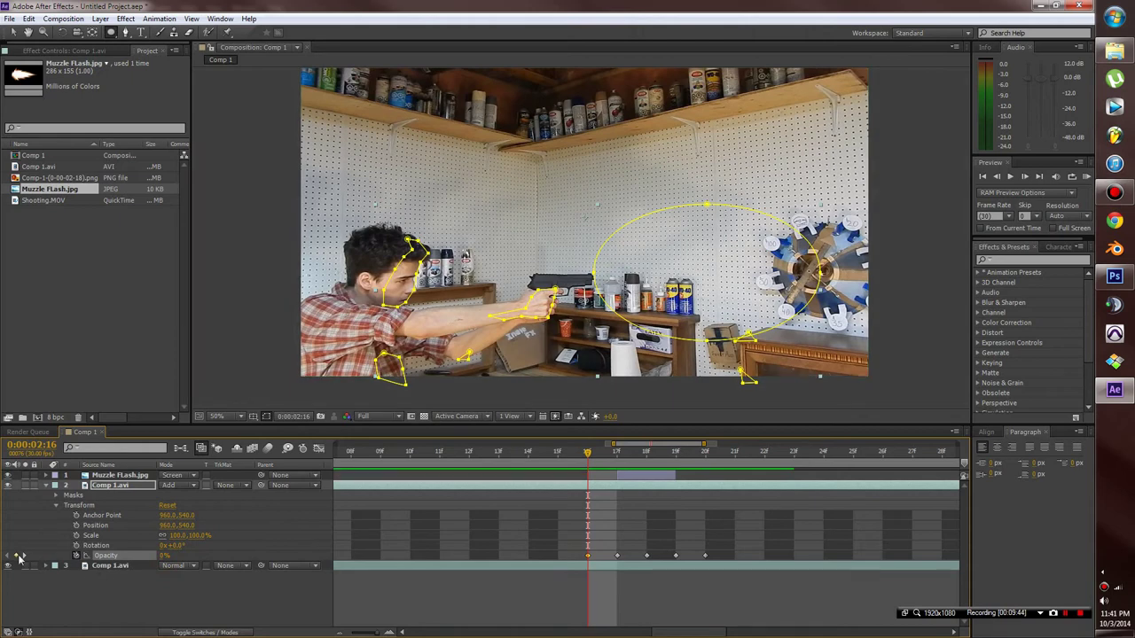
left_click(617, 454)
left_click_drag(624, 459, 707, 473)
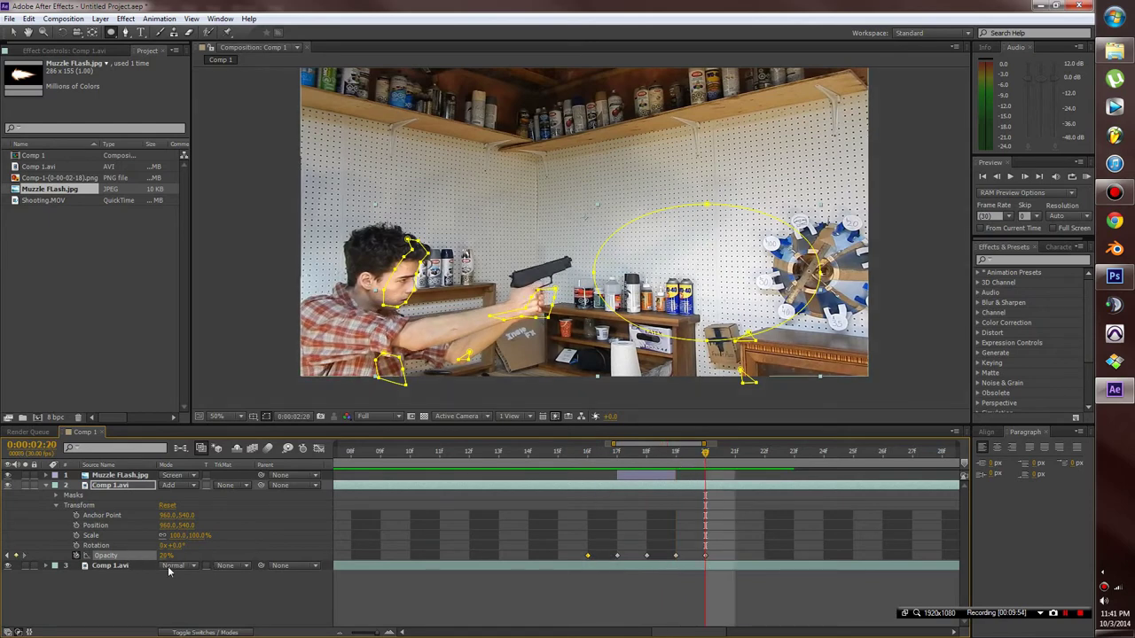
left_click_drag(710, 458, 587, 458)
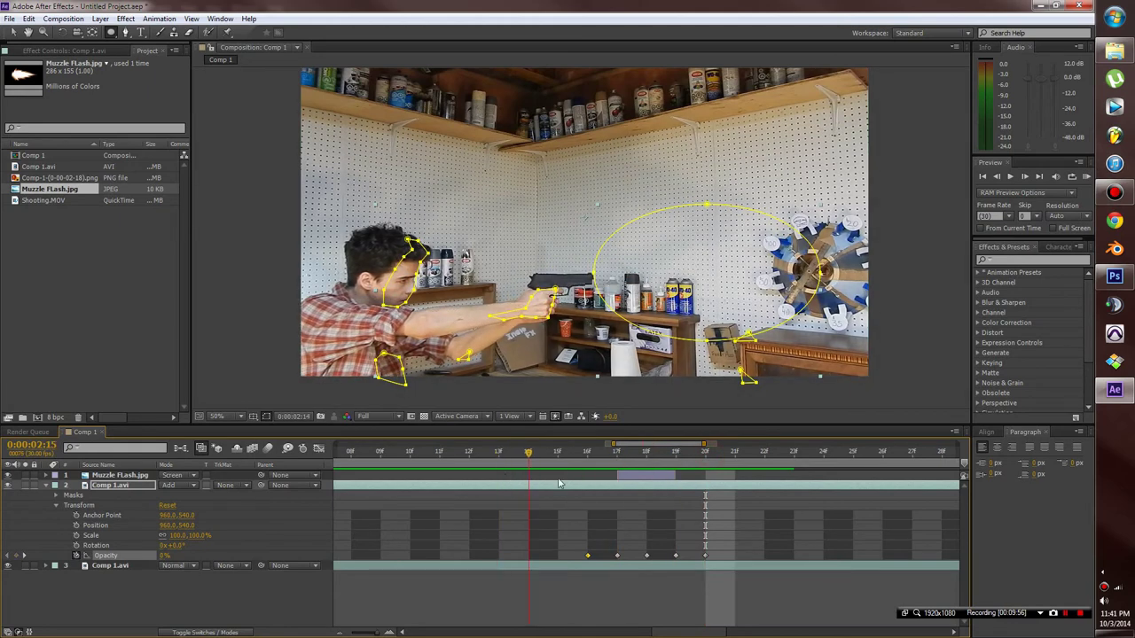
key("space")
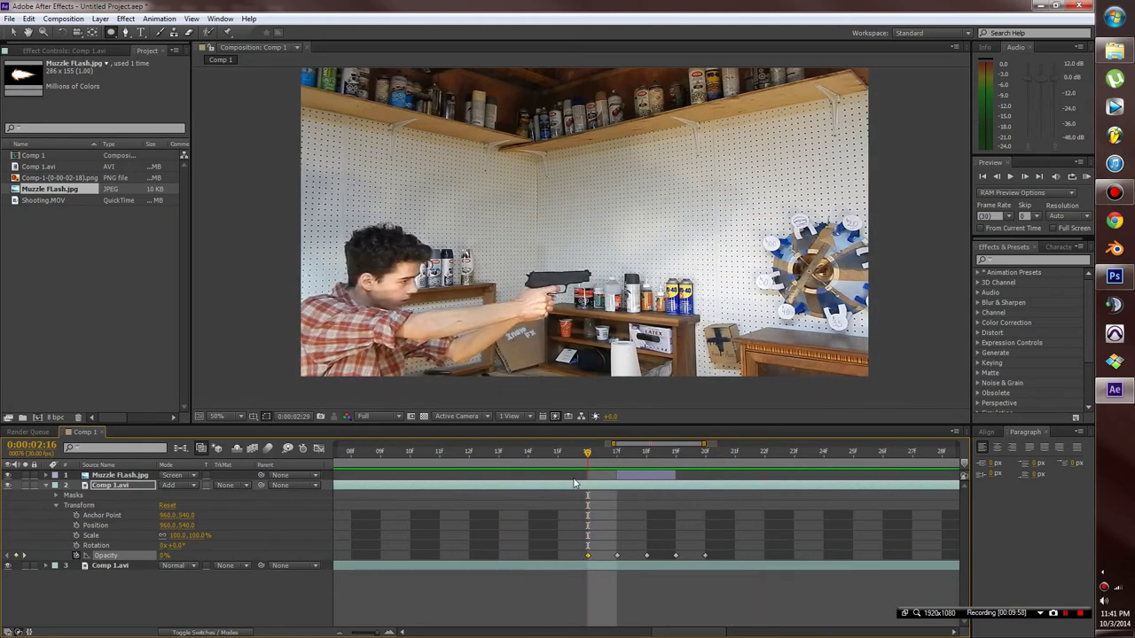
key("space")
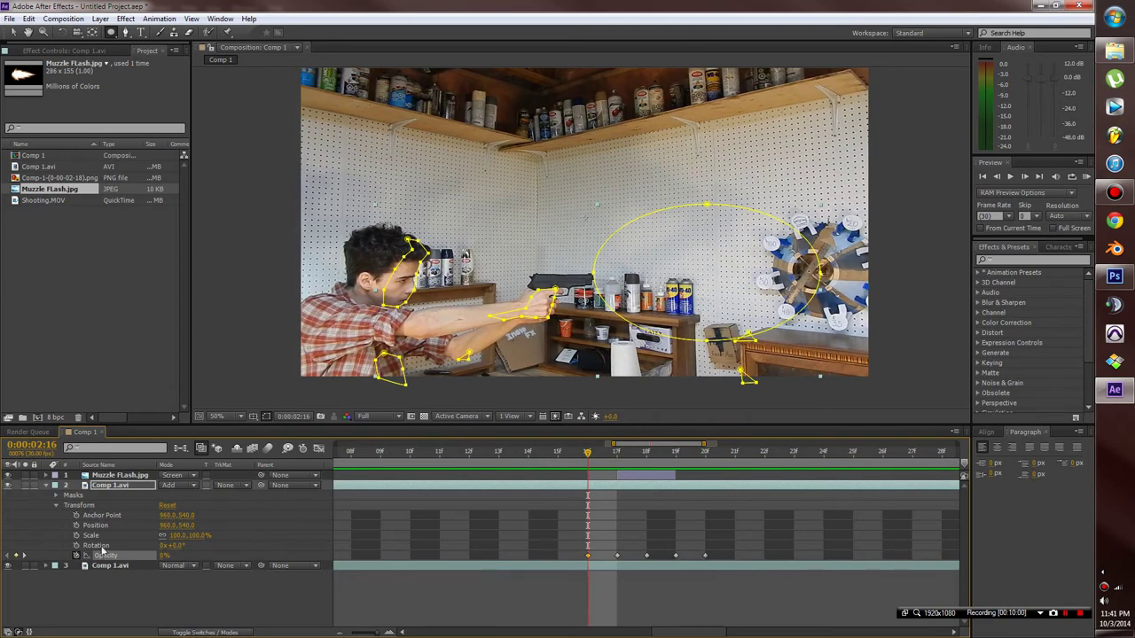
Import the smoke puff stock footage and place it above all layers, starting at 0:00:02:17
left_click(47, 485)
left_click_drag(590, 454, 616, 453)
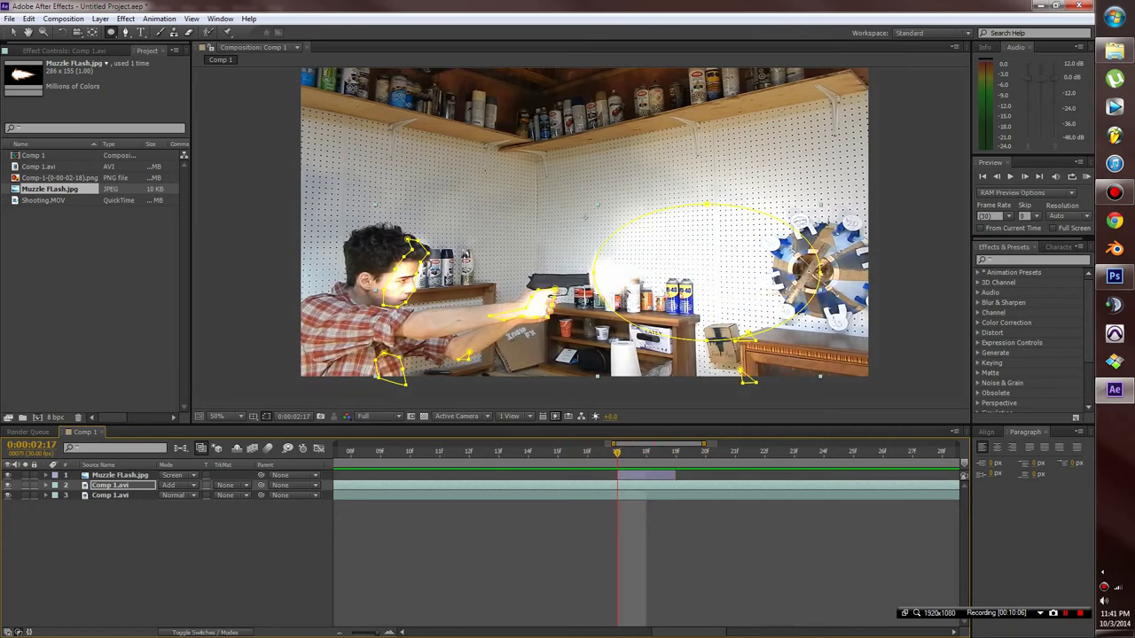
left_click_drag(2, 302, 127, 324)
left_click_drag(63, 212, 621, 475)
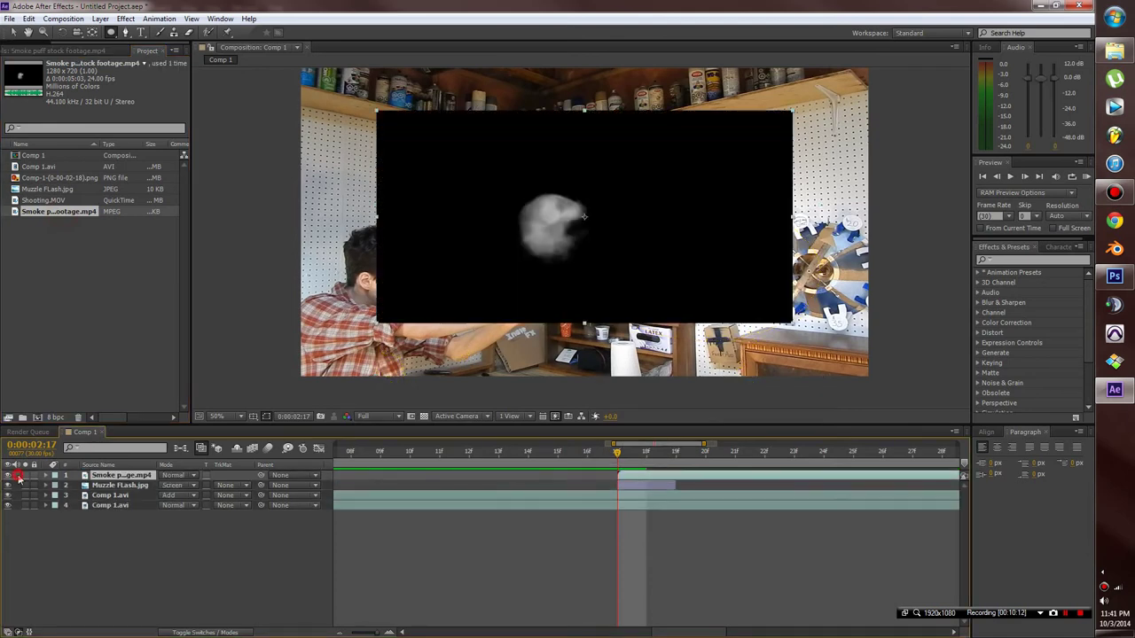
Set the smoke puff layer's blending mode to Screen
left_click(45, 476)
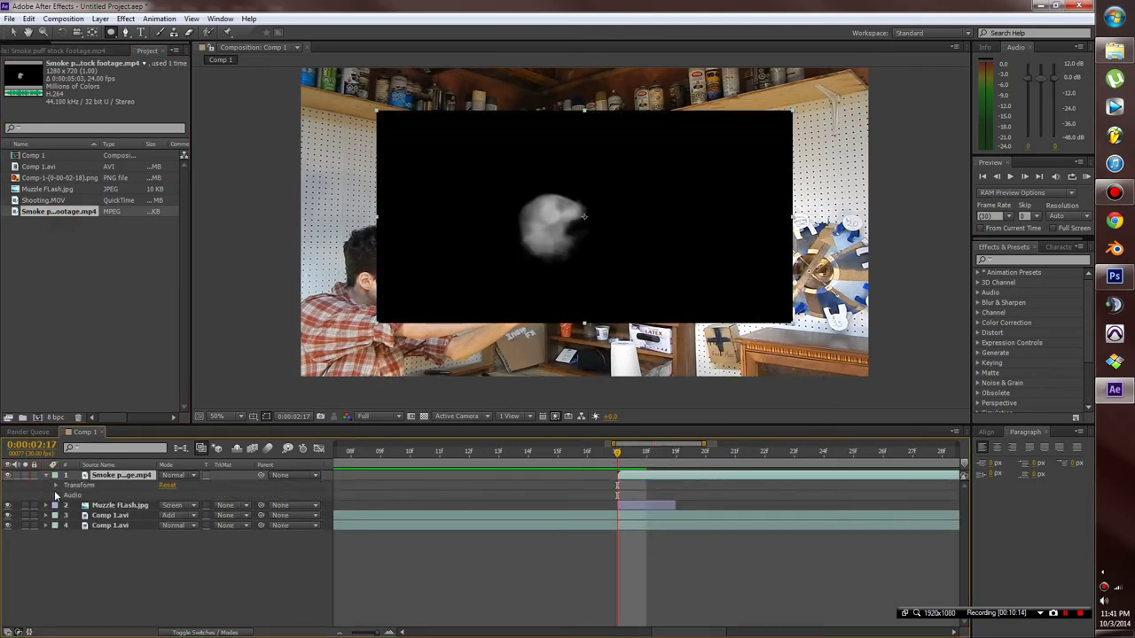
left_click(177, 476)
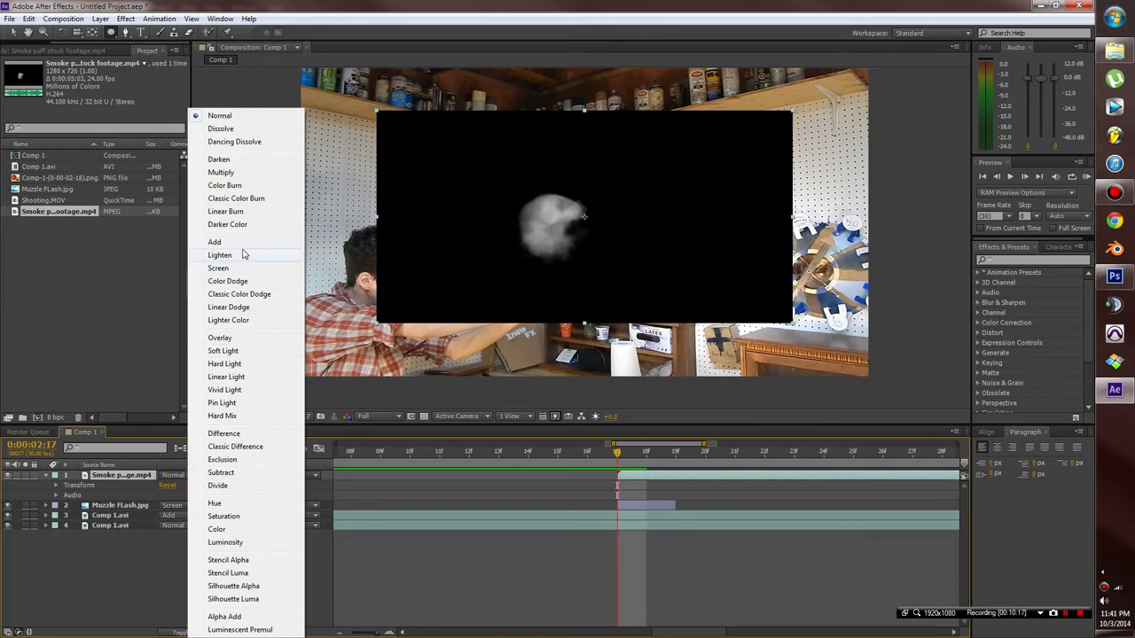
left_click(218, 268)
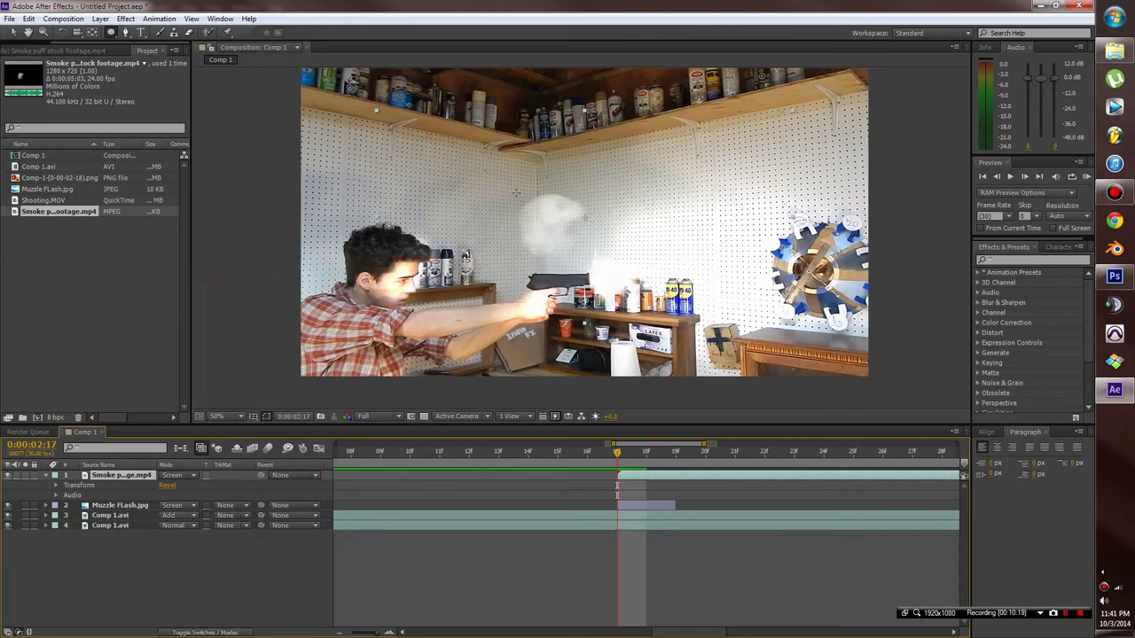
Rotate the smoke puff layer by about 183°
left_click(62, 31)
left_click_drag(563, 158, 431, 220)
left_click(14, 33)
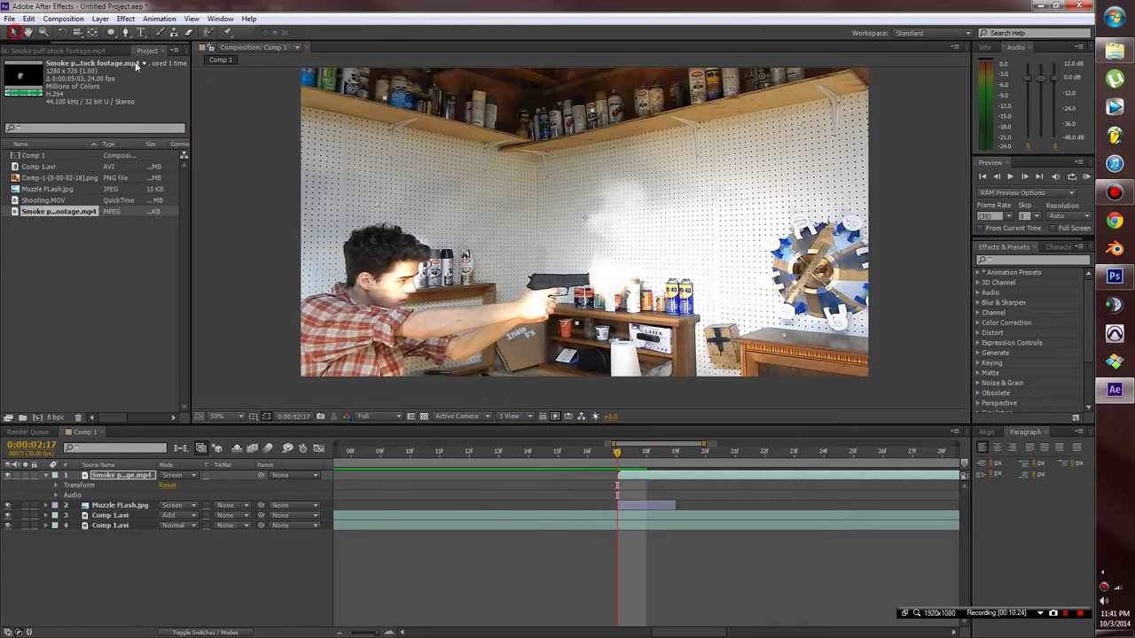
Switch the smoke layer to Normal blending and play it back to examine how the puff moves
left_click(175, 479)
left_click(223, 114)
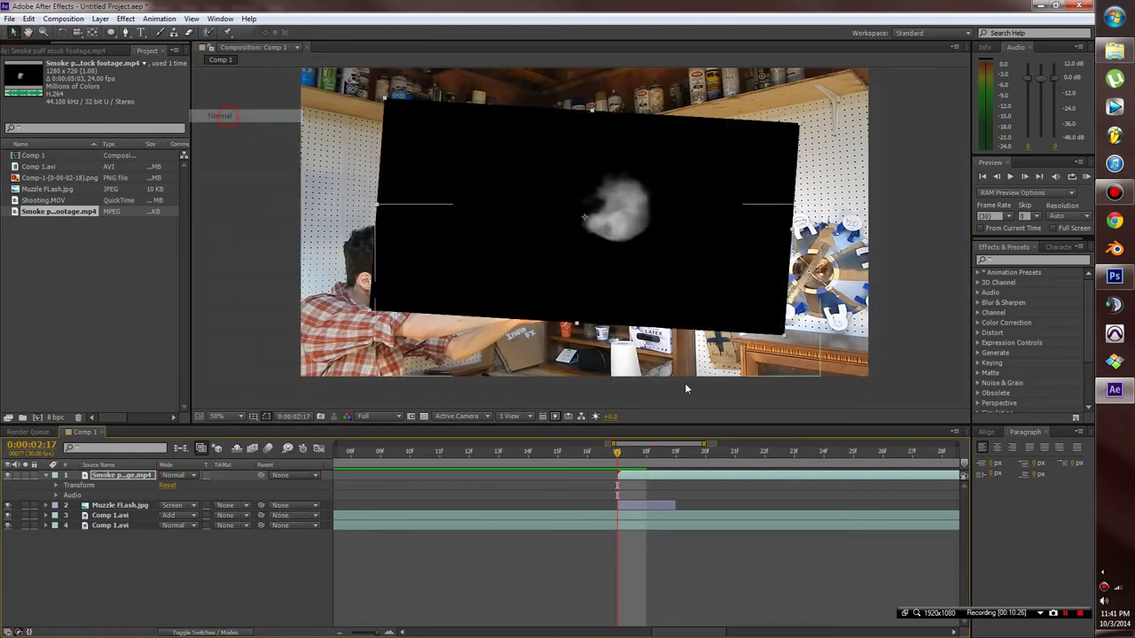
key("space")
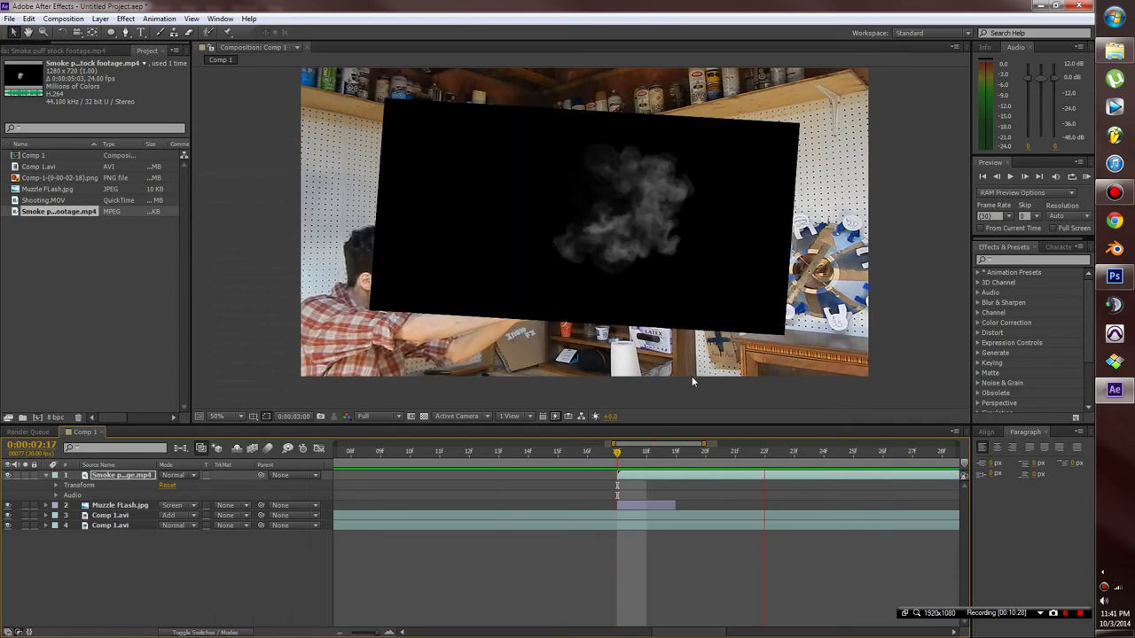
key("space")
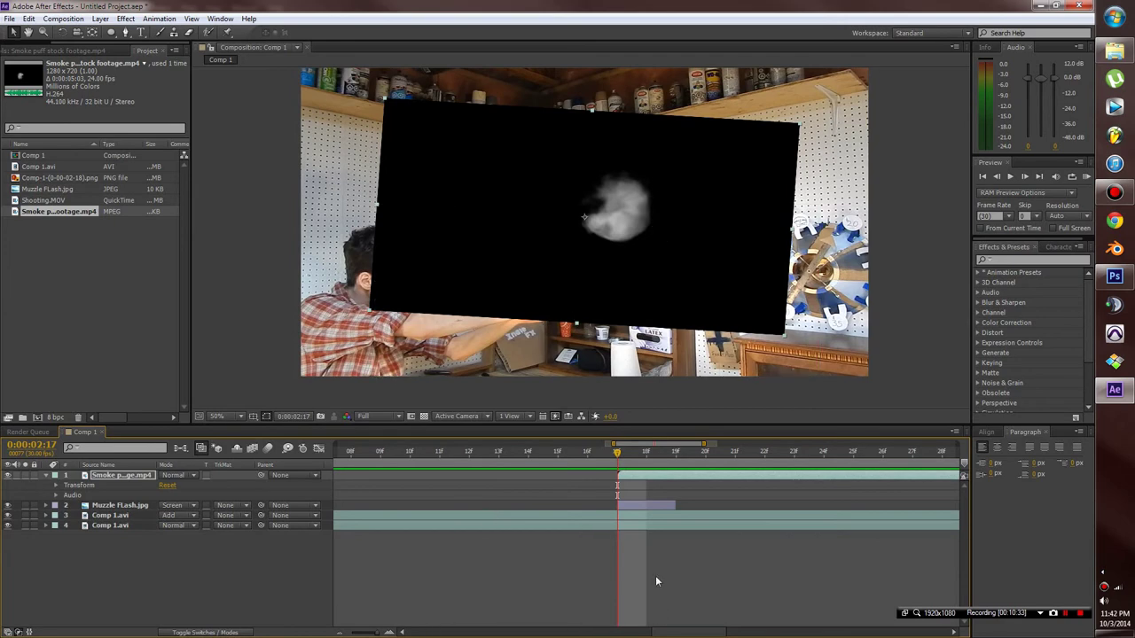
Restore the smoke layer's Screen blending, move the puff onto the gun's muzzle, and preview the playback
left_click(175, 476)
left_click(227, 270)
left_click_drag(633, 203, 623, 270)
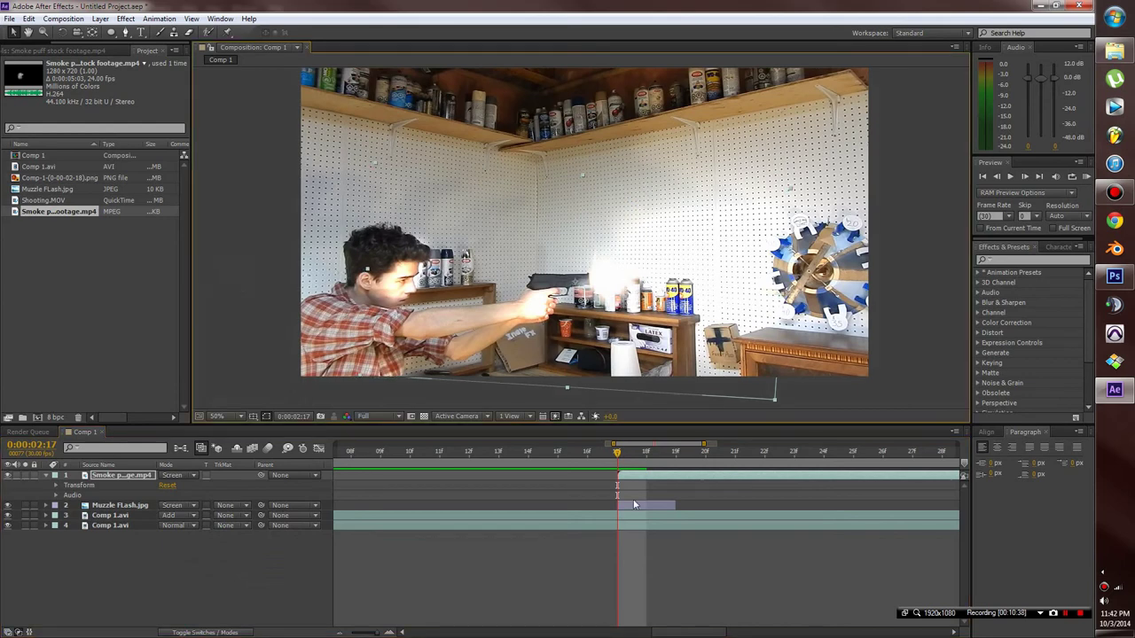
key("space")
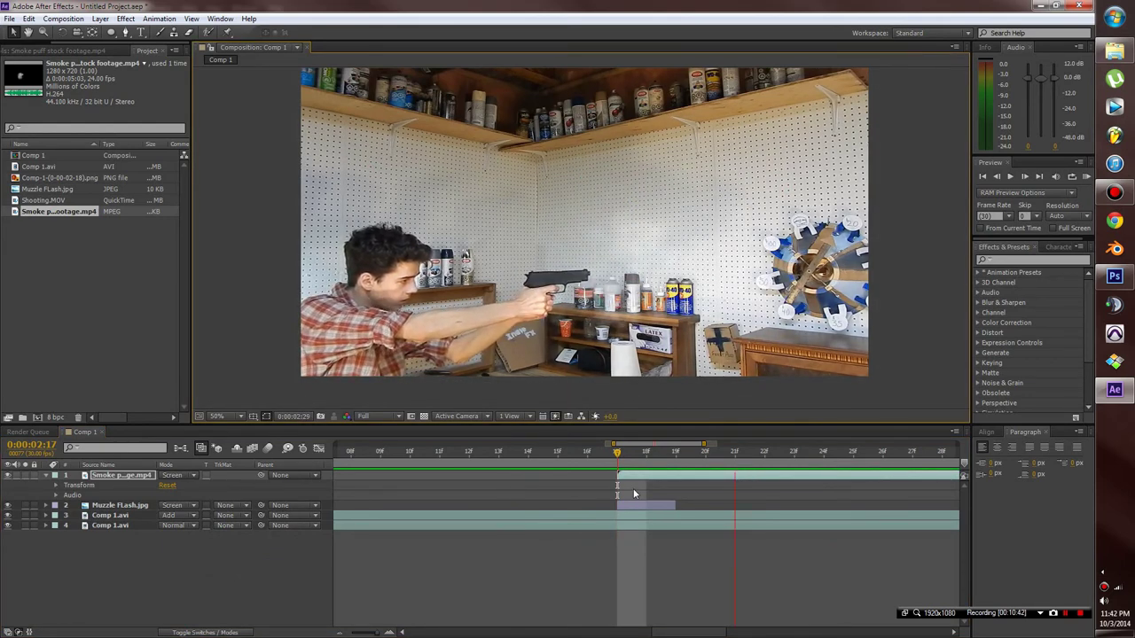
key("space")
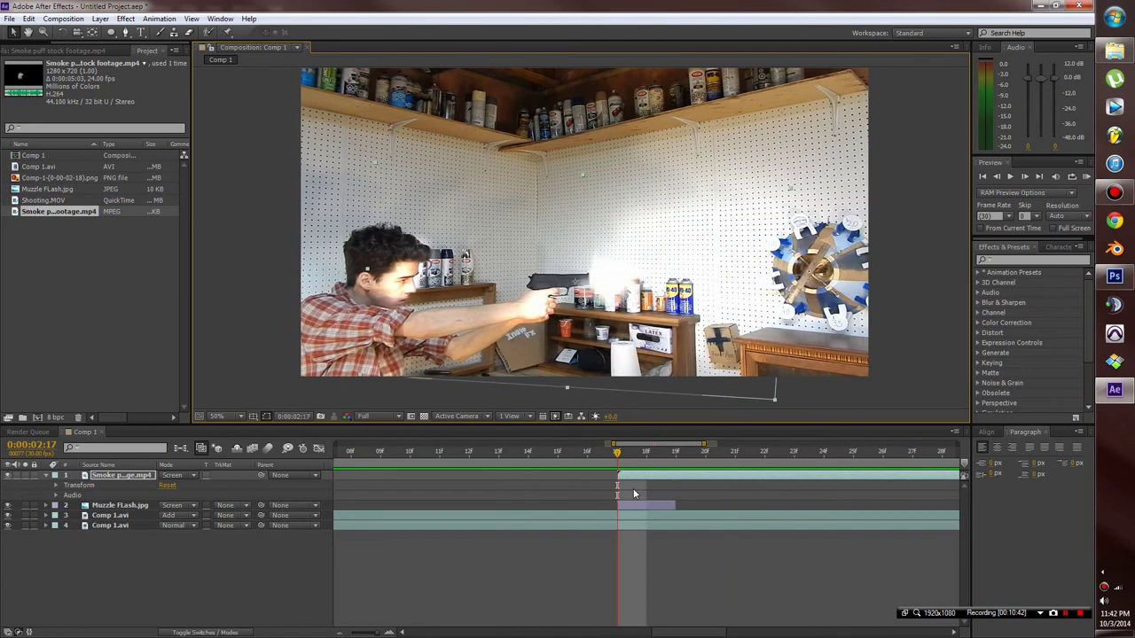
Keyframe the smoke layer's opacity at 0:00:02:17, 0:00:02:19 and 0:00:02:21, fading it to 18% at 0:00:02:21, and preview the fade
left_click(56, 486)
left_click_drag(618, 455, 734, 457)
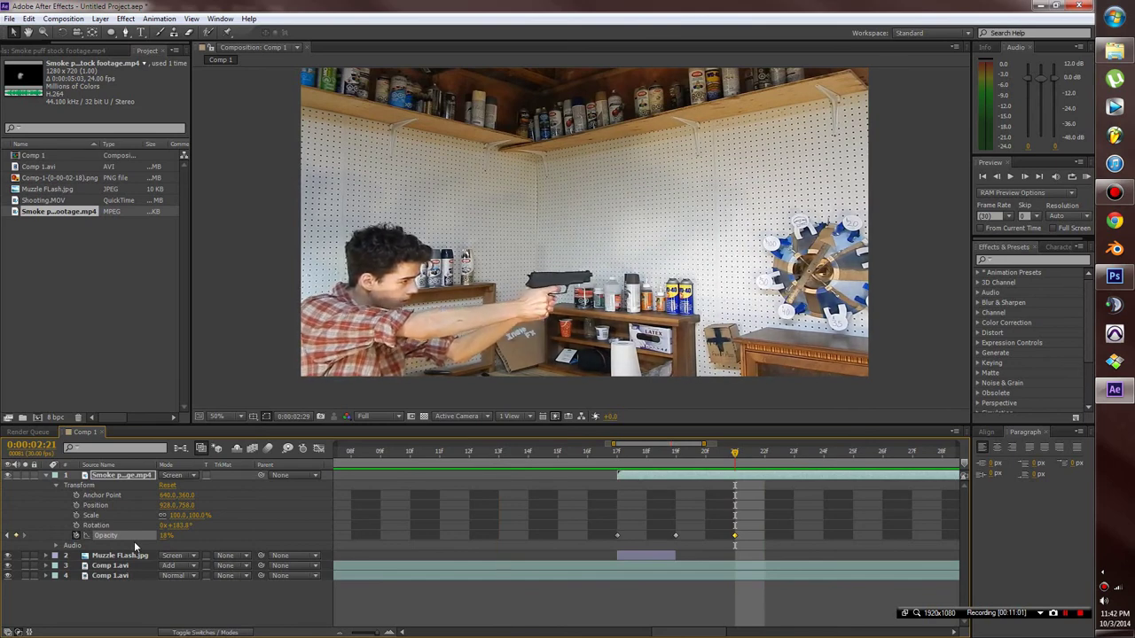
key("space")
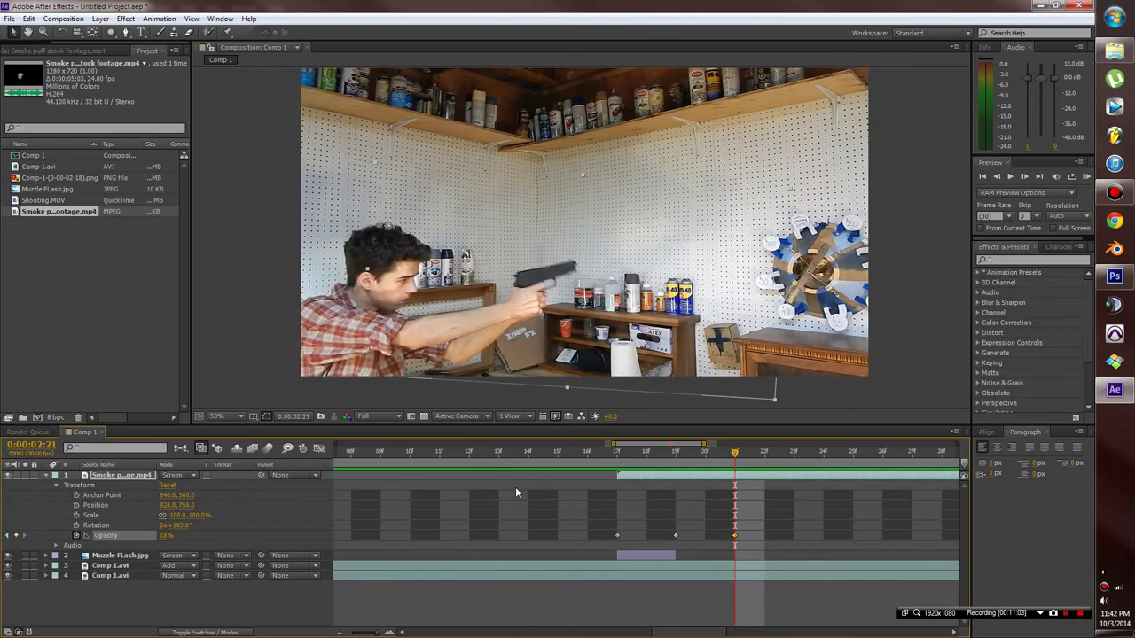
left_click_drag(743, 454, 587, 479)
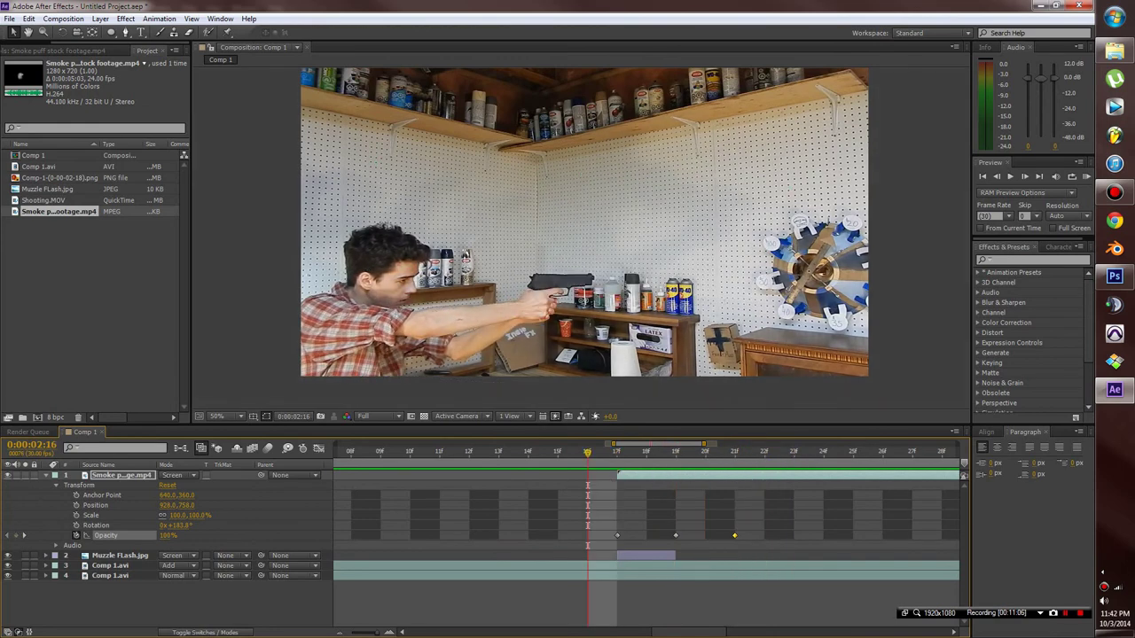
left_click(55, 476)
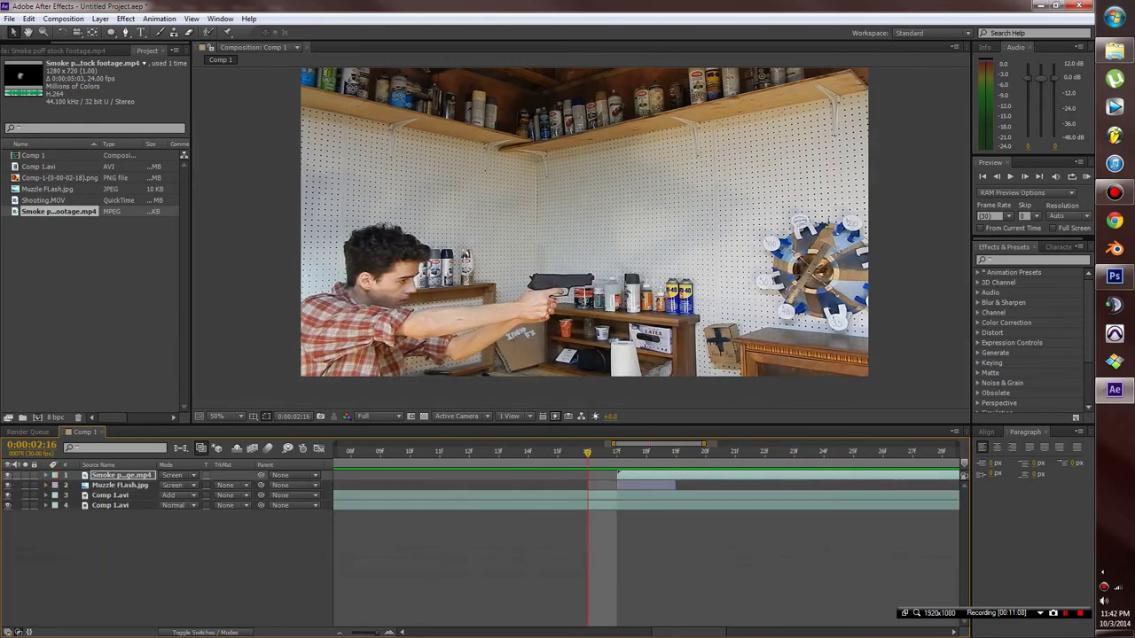
Import MainShot.wav, add it below all other layers in the composition, and show its audio waveform
left_click_drag(2, 217, 71, 239)
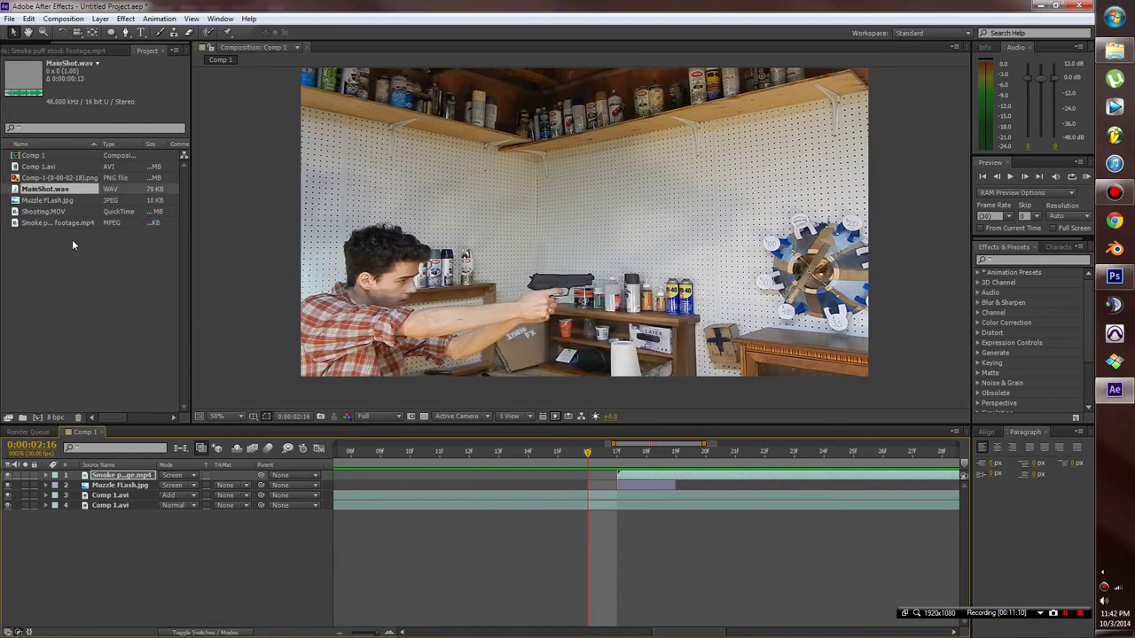
left_click_drag(58, 194, 67, 257)
left_click_drag(101, 540, 105, 540)
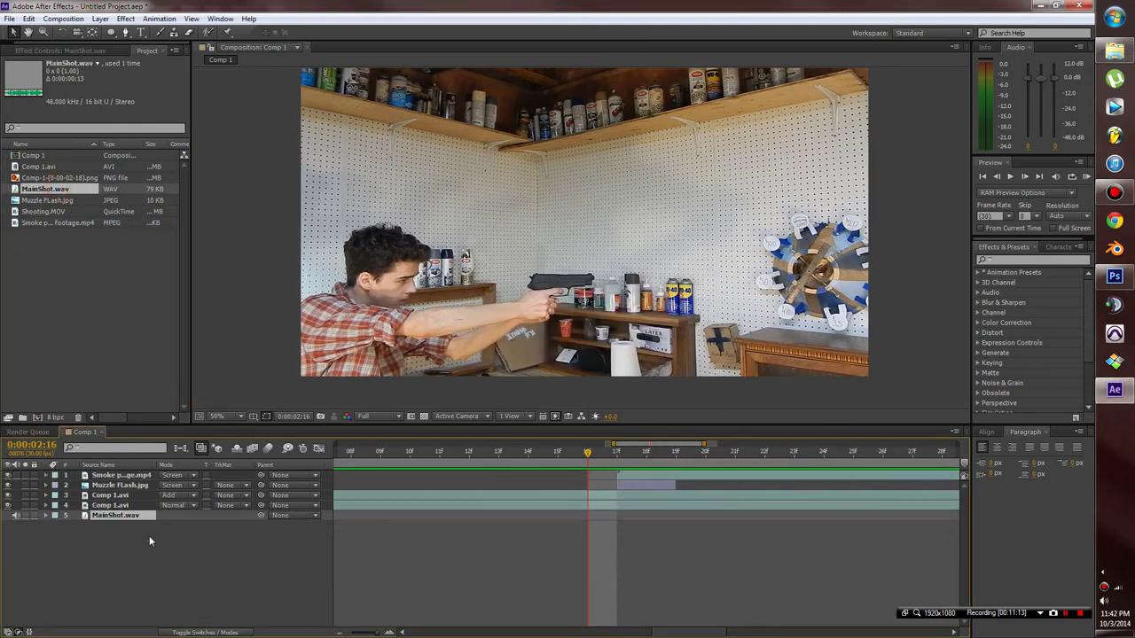
left_click(56, 526)
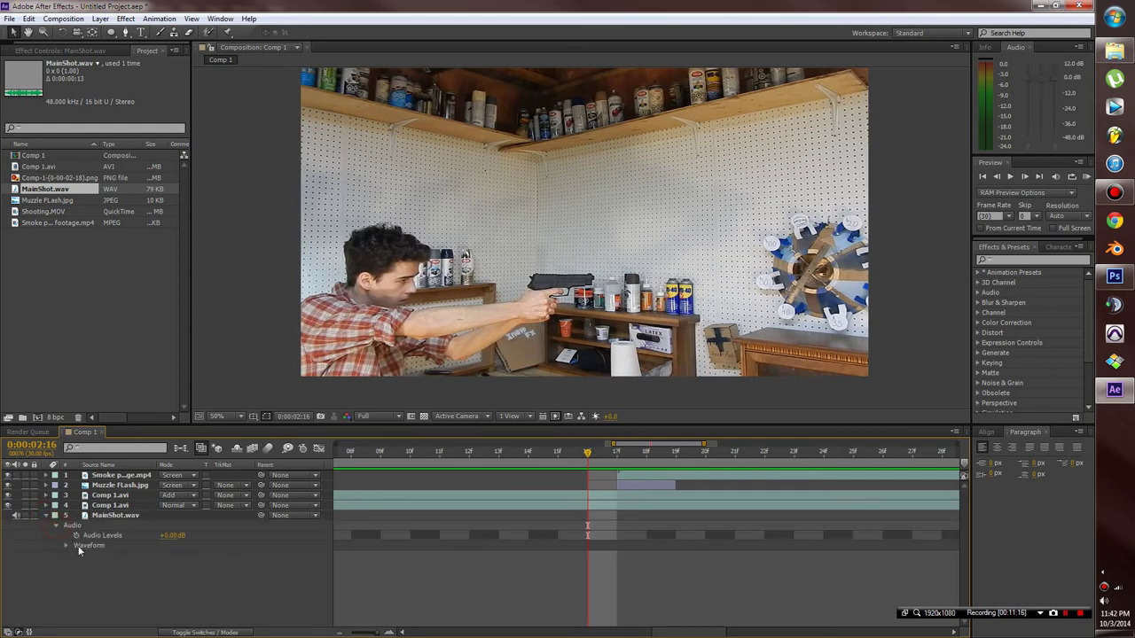
left_click(65, 546)
Align the start of the MainShot.wav layer with the muzzle flash at 0:00:02:17
left_click_drag(593, 455, 617, 455)
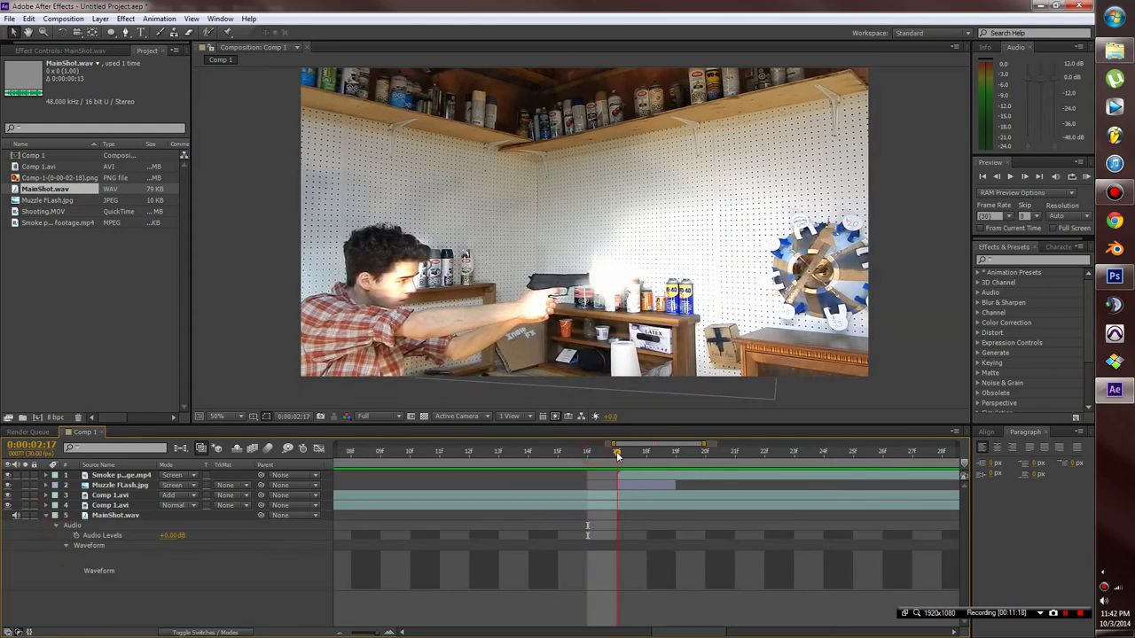
left_click_drag(678, 631, 346, 632)
left_click_drag(361, 516, 534, 527)
key("bracketleft")
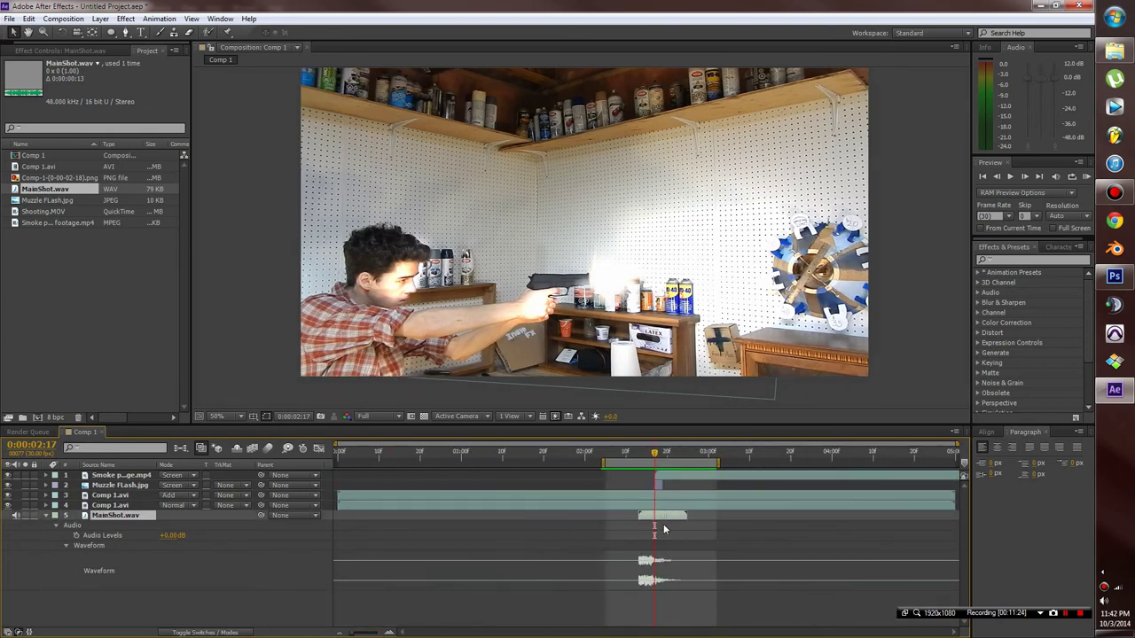
left_click_drag(362, 634, 385, 634)
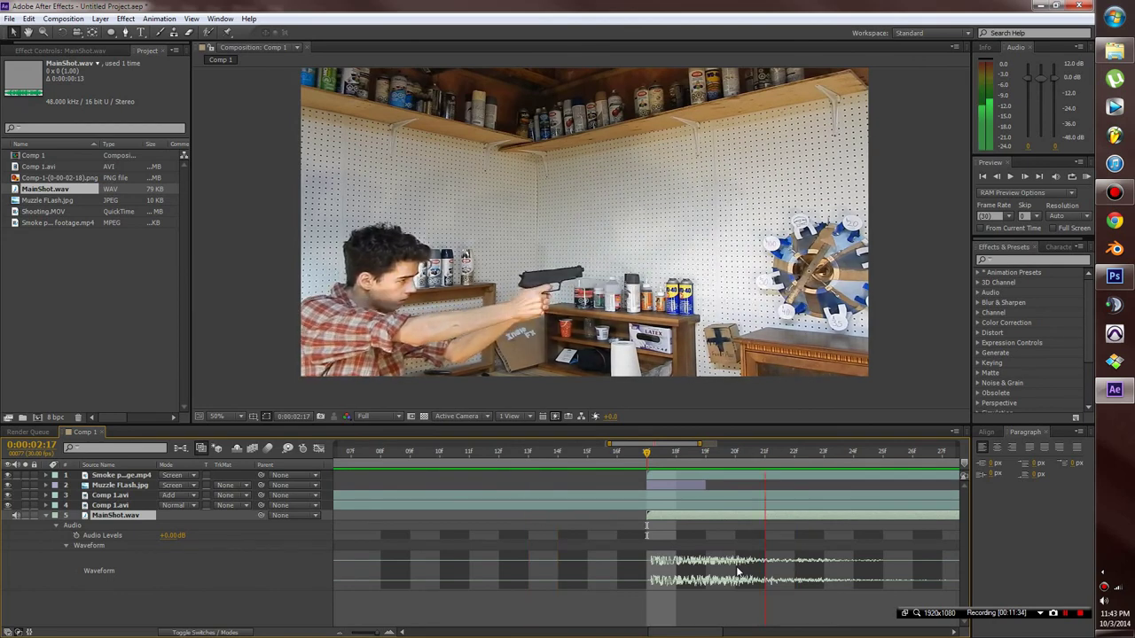
Play back the gunshot to check the sound against the flash and smoke
left_click_drag(376, 633, 366, 633)
left_click_drag(650, 457, 715, 446)
key("space")
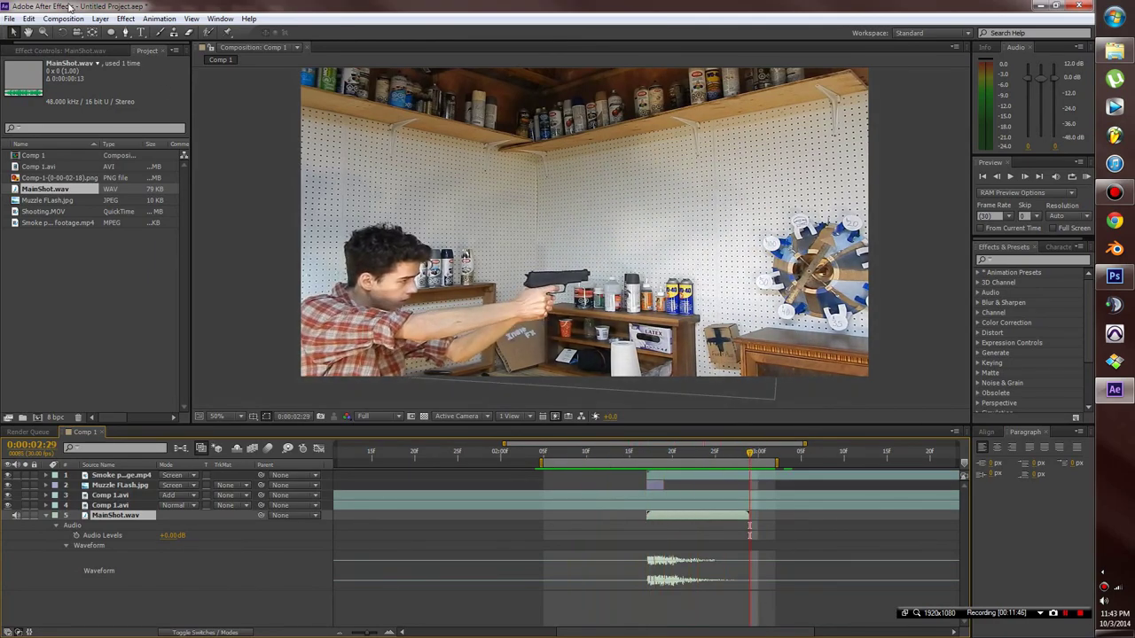